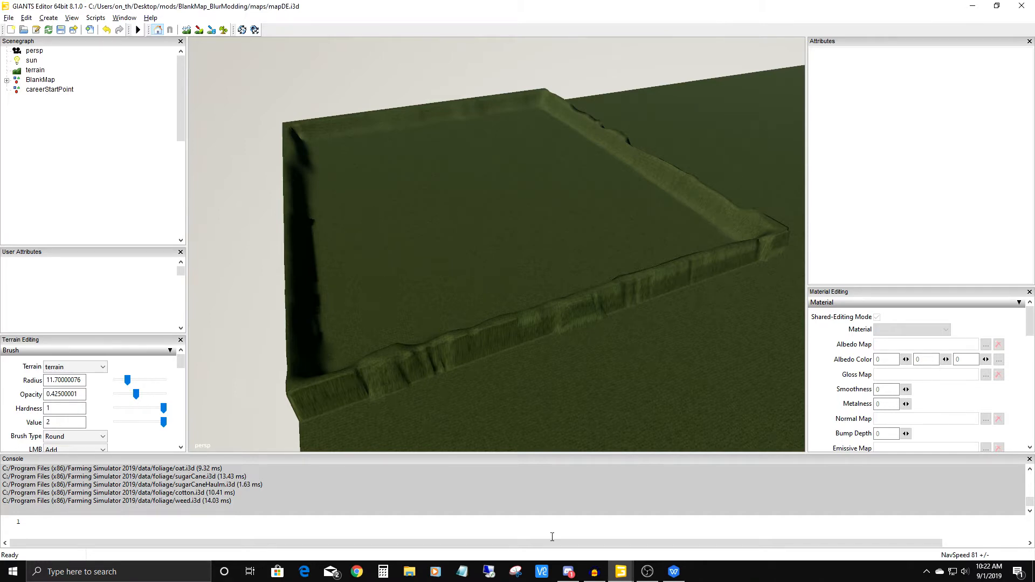
Examine the terrain plot enclosed by raised edges from several angles and heights.
{"action": "left_click_drag", "start_coordinate": [552, 279], "coordinate": [502, 297], "text": "alt"}
{"action": "middle_click_drag", "start_coordinate": [502, 297], "coordinate": [485, 392], "text": "alt"}
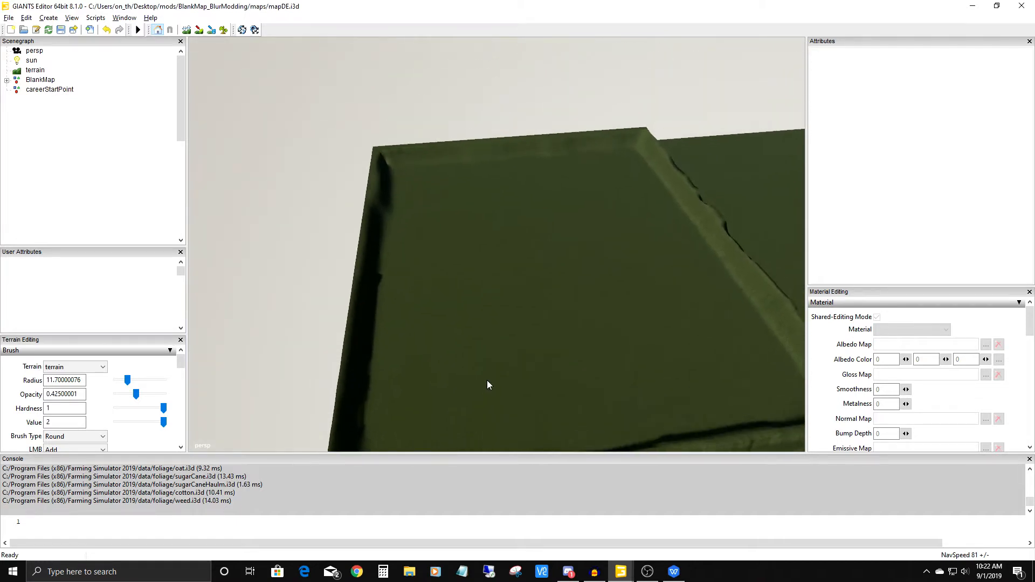
{"action": "right_click_drag", "start_coordinate": [484, 393], "coordinate": [515, 235], "text": "alt"}
{"action": "middle_click_drag", "start_coordinate": [515, 234], "coordinate": [525, 350], "text": "alt"}
{"action": "left_click_drag", "start_coordinate": [525, 350], "coordinate": [508, 353], "text": "alt"}
{"action": "middle_click_drag", "start_coordinate": [508, 354], "coordinate": [483, 221], "text": "alt"}
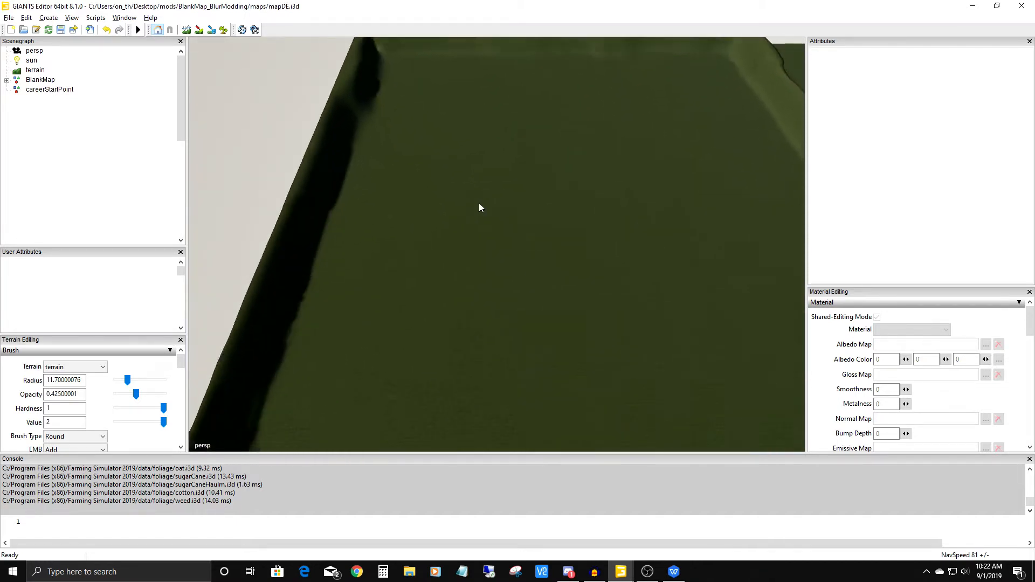
{"action": "left_click_drag", "start_coordinate": [483, 221], "coordinate": [506, 176], "text": "alt"}
{"action": "right_click_drag", "start_coordinate": [505, 176], "coordinate": [457, 334], "text": "alt"}
{"action": "middle_click_drag", "start_coordinate": [457, 334], "coordinate": [493, 220], "text": "alt"}
{"action": "left_click_drag", "start_coordinate": [492, 220], "coordinate": [460, 231], "text": "alt"}
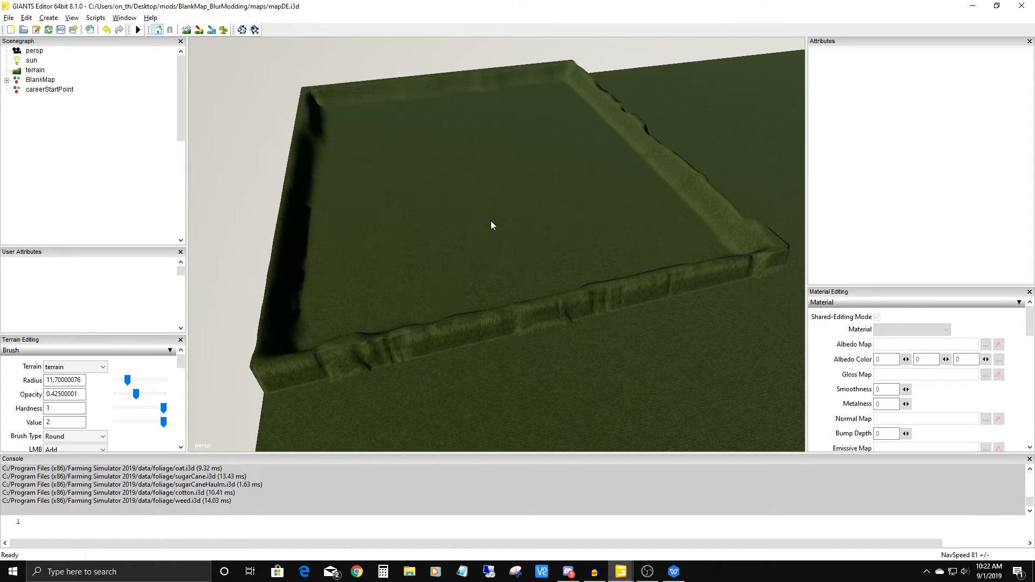
View the whole raised-edge plot from farther away and closer up, including its front wall.
{"action": "scroll", "coordinate": [491, 221], "scroll_direction": "down", "scroll_amount": 5}
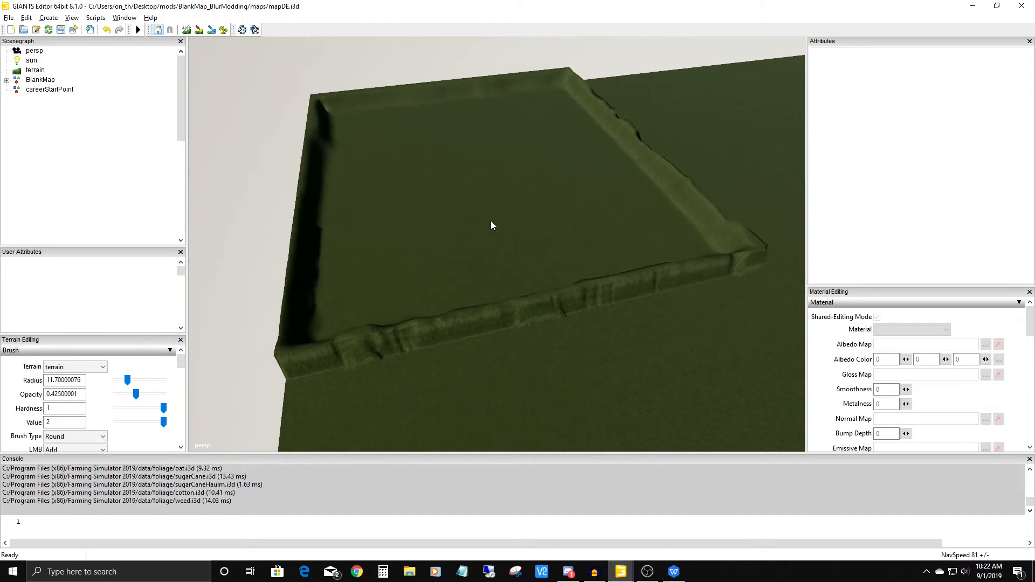
{"action": "scroll", "coordinate": [490, 222], "scroll_direction": "down", "scroll_amount": 4}
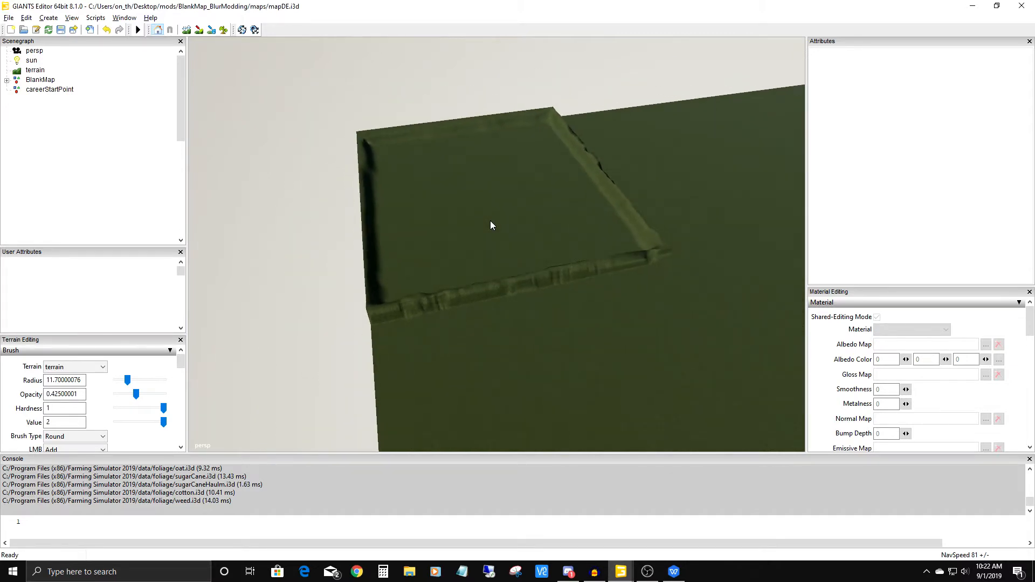
{"action": "scroll", "coordinate": [491, 225], "scroll_direction": "up", "scroll_amount": 4}
{"action": "scroll", "coordinate": [490, 225], "scroll_direction": "up", "scroll_amount": 5}
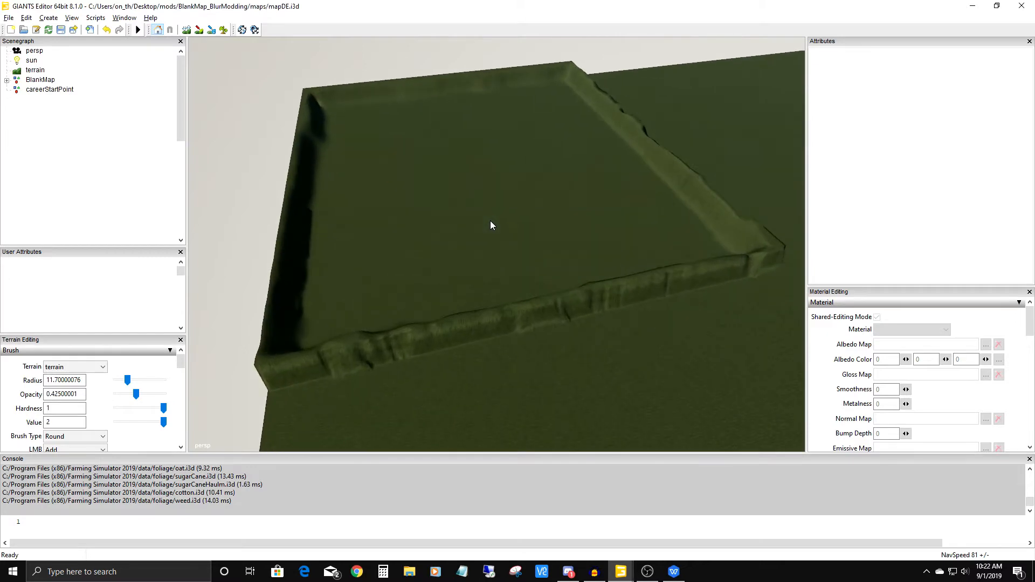
{"action": "scroll", "coordinate": [491, 226], "scroll_direction": "down", "scroll_amount": 1}
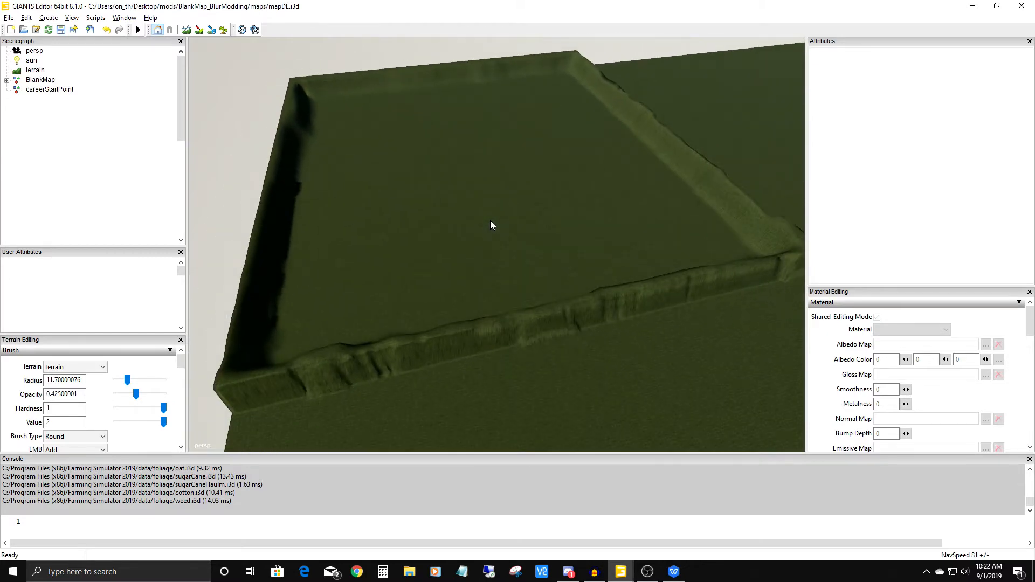
{"action": "mouse_move", "coordinate": [490, 221]}
{"action": "left_mouse_down", "text": "alt"}
{"action": "mouse_move", "coordinate": [406, 218]}
{"action": "mouse_move", "coordinate": [572, 203]}
{"action": "mouse_move", "coordinate": [460, 208]}
{"action": "mouse_move", "coordinate": [571, 192]}
{"action": "mouse_move", "coordinate": [558, 180]}
{"action": "mouse_move", "coordinate": [399, 195]}
{"action": "mouse_move", "coordinate": [587, 156]}
{"action": "mouse_move", "coordinate": [496, 241]}
{"action": "mouse_move", "coordinate": [543, 179]}
{"action": "mouse_move", "coordinate": [517, 238]}
{"action": "mouse_move", "coordinate": [559, 212]}
{"action": "mouse_move", "coordinate": [557, 258]}
{"action": "mouse_move", "coordinate": [479, 233]}
{"action": "mouse_move", "coordinate": [482, 208]}
{"action": "left_mouse_up", "text": "alt"}
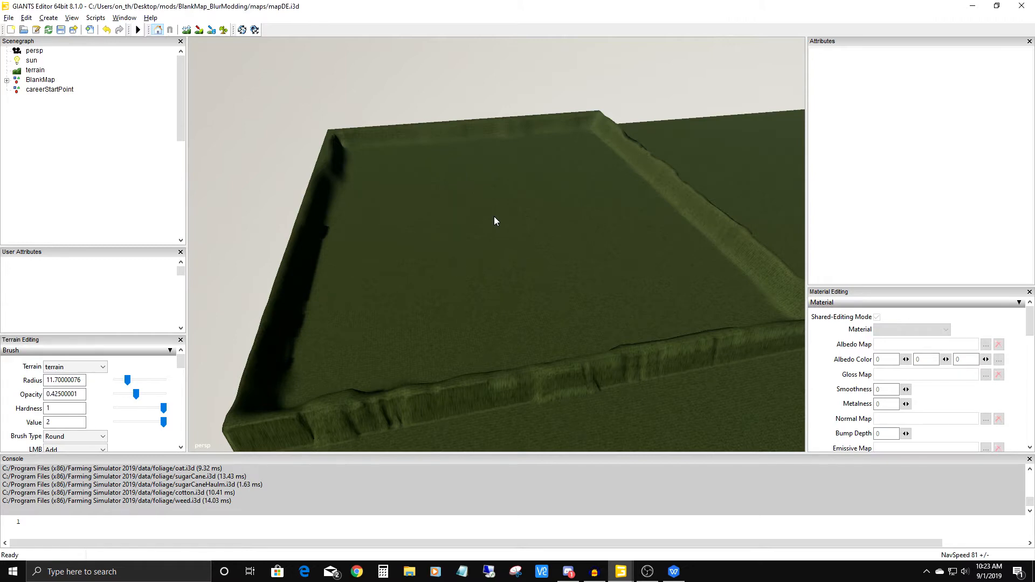
{"action": "middle_click_drag", "start_coordinate": [504, 216], "coordinate": [489, 247], "text": "alt"}
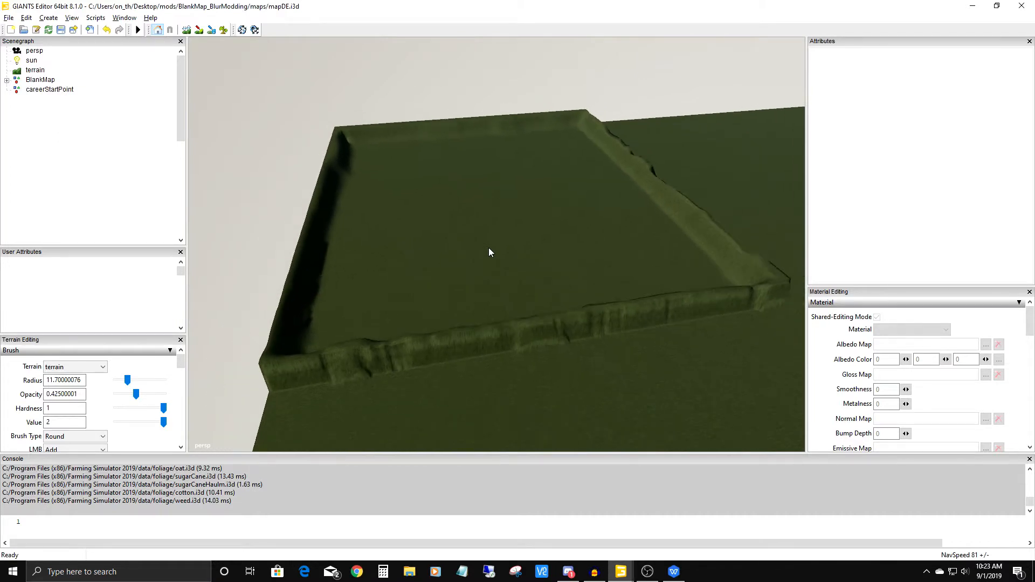
{"action": "scroll", "coordinate": [488, 247], "scroll_direction": "down", "scroll_amount": 3}
{"action": "scroll", "coordinate": [488, 248], "scroll_direction": "up", "scroll_amount": 1}
{"action": "scroll", "coordinate": [488, 248], "scroll_direction": "down", "scroll_amount": 4}
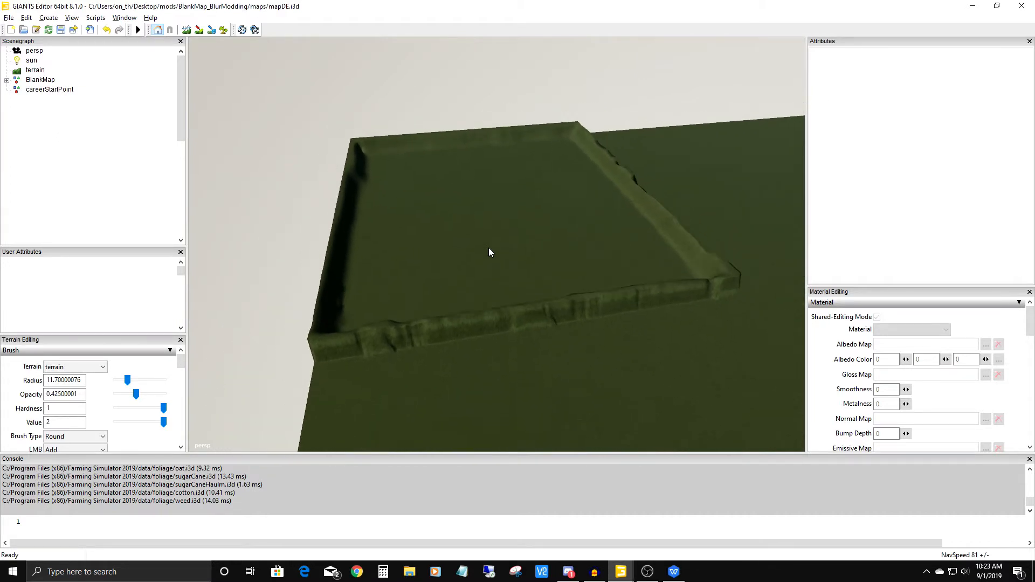
{"action": "mouse_move", "coordinate": [488, 247]}
{"action": "left_mouse_down", "text": "alt"}
{"action": "mouse_move", "coordinate": [418, 230]}
{"action": "mouse_move", "coordinate": [480, 235]}
{"action": "left_mouse_up", "text": "alt"}
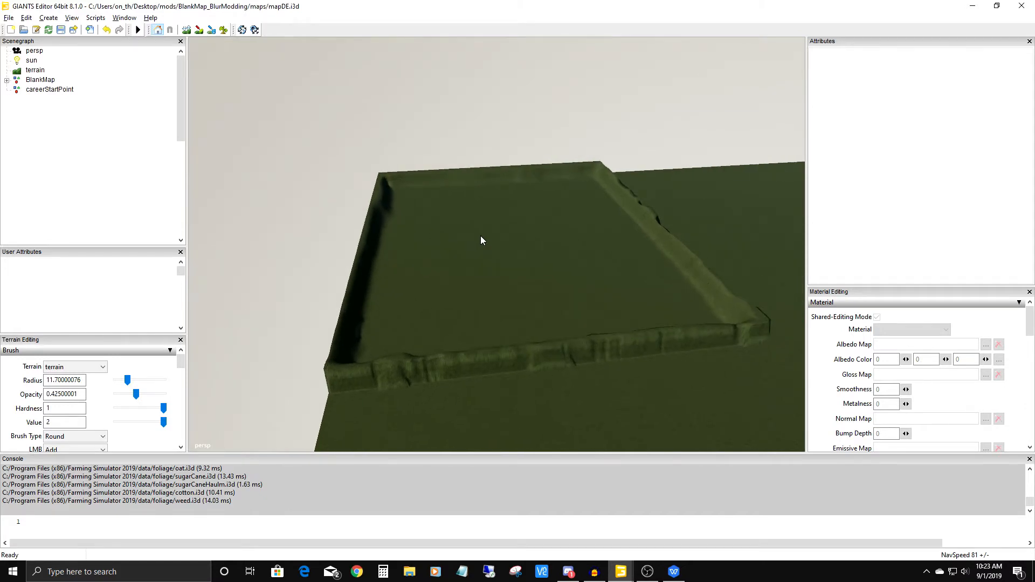
{"action": "mouse_move", "coordinate": [481, 241]}
{"action": "left_mouse_down", "text": "alt"}
{"action": "mouse_move", "coordinate": [416, 234]}
{"action": "mouse_move", "coordinate": [566, 235]}
{"action": "mouse_move", "coordinate": [376, 199]}
{"action": "mouse_move", "coordinate": [697, 224]}
{"action": "mouse_move", "coordinate": [436, 233]}
{"action": "mouse_move", "coordinate": [475, 218]}
{"action": "mouse_move", "coordinate": [517, 254]}
{"action": "mouse_move", "coordinate": [492, 245]}
{"action": "left_mouse_up", "text": "alt"}
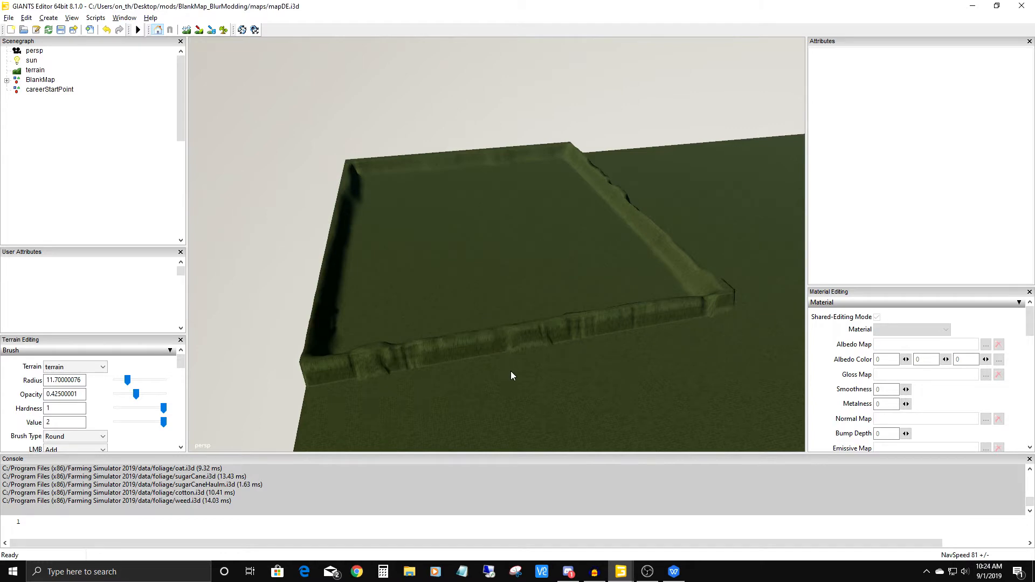
{"action": "right_click_drag", "start_coordinate": [520, 386], "coordinate": [485, 63], "text": "alt"}
{"action": "right_click_drag", "start_coordinate": [538, 307], "coordinate": [519, 201], "text": "alt"}
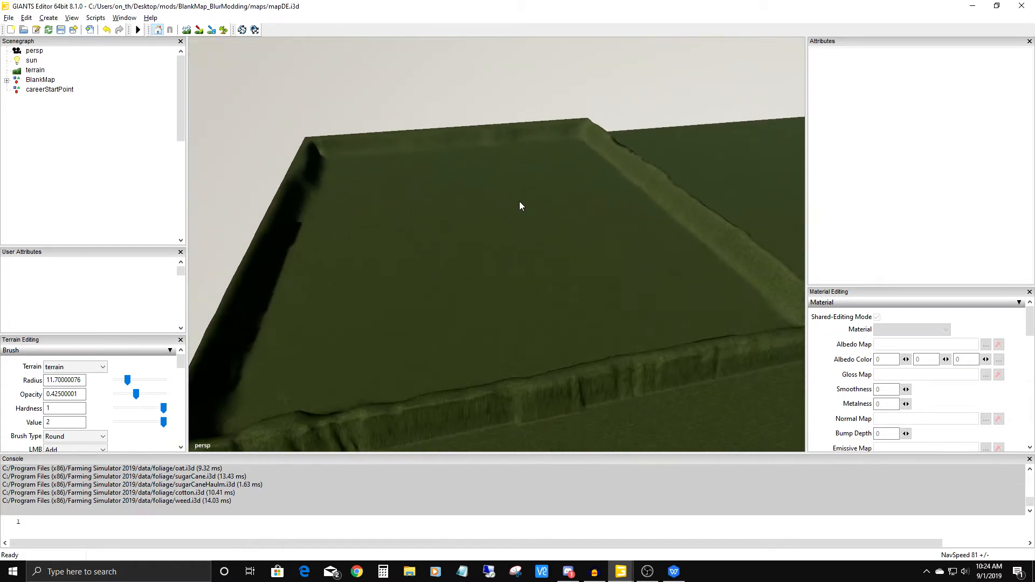
Lower the camera navigation speed to 10.
{"action": "key", "text": "KP_Subtract"}
{"action": "key", "text": "KP_Subtract"}
{"action": "key", "text": "KP_Subtract"}
{"action": "key", "text": "KP_Subtract"}
{"action": "key", "text": "KP_Subtract"}
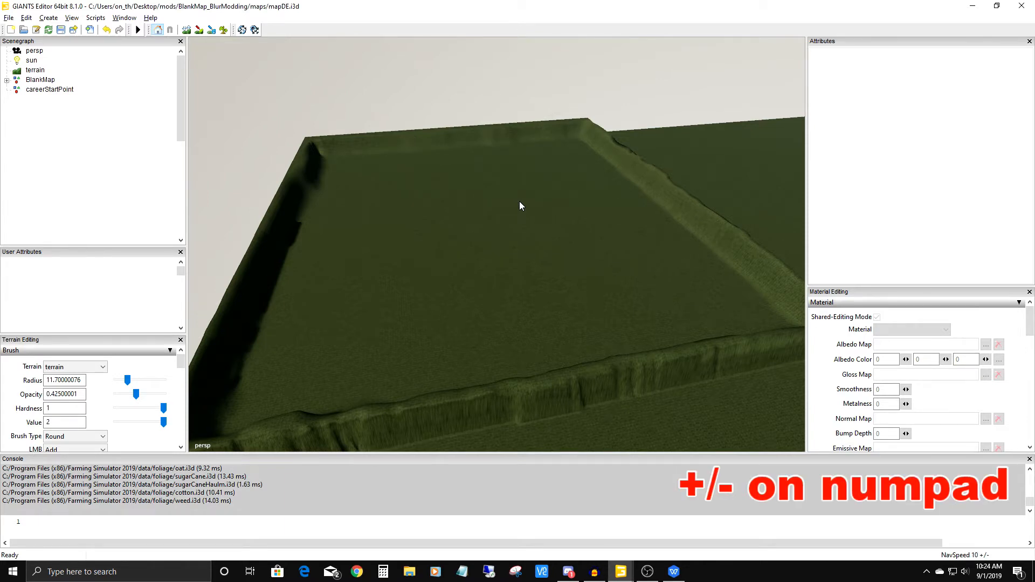
Travel across the plot's interior and the surrounding flat terrain at the reduced navigation speed to compare camera movement.
{"action": "right_click_drag", "start_coordinate": [541, 379], "coordinate": [539, 92], "text": "alt"}
{"action": "right_click_drag", "start_coordinate": [528, 345], "coordinate": [516, 116], "text": "alt"}
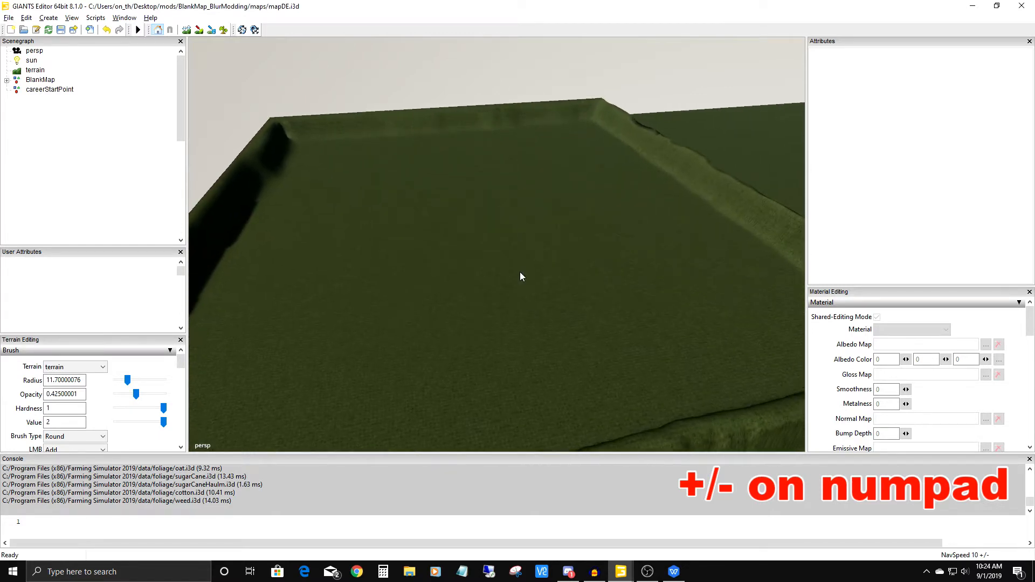
{"action": "right_click_drag", "start_coordinate": [520, 272], "coordinate": [522, 199], "text": "alt"}
{"action": "right_click_drag", "start_coordinate": [536, 325], "coordinate": [534, 253], "text": "alt"}
{"action": "right_click_drag", "start_coordinate": [535, 370], "coordinate": [551, 262], "text": "alt"}
{"action": "left_click_drag", "start_coordinate": [551, 262], "coordinate": [451, 127], "text": "alt"}
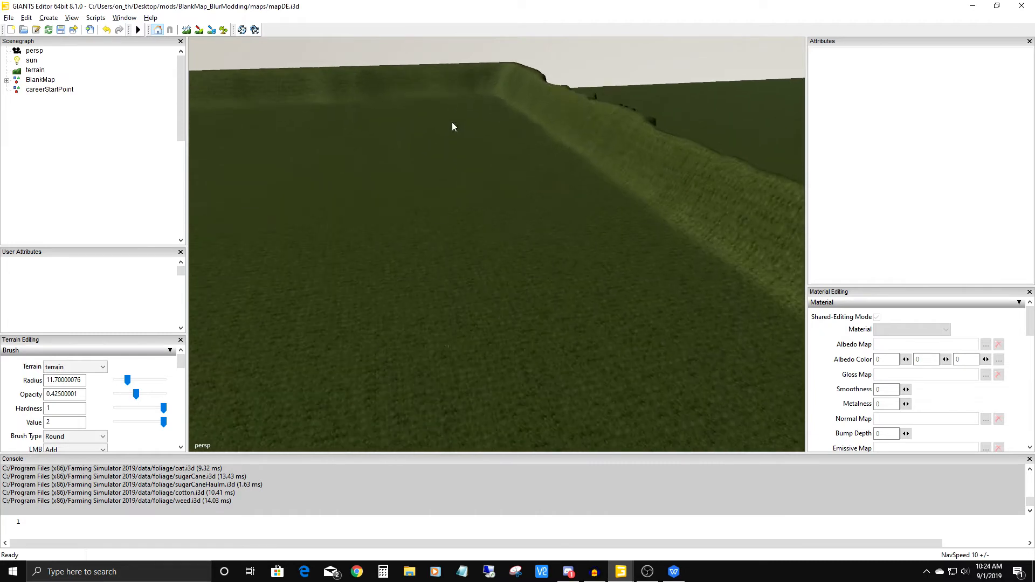
{"action": "right_click_drag", "start_coordinate": [458, 372], "coordinate": [458, 148], "text": "alt"}
{"action": "mouse_move", "coordinate": [458, 148]}
{"action": "right_mouse_down", "text": "alt"}
{"action": "mouse_move", "coordinate": [468, 389]}
{"action": "mouse_move", "coordinate": [450, 420]}
{"action": "mouse_move", "coordinate": [435, 263]}
{"action": "mouse_move", "coordinate": [434, 385]}
{"action": "right_mouse_up", "text": "alt"}
{"action": "right_click_drag", "start_coordinate": [441, 173], "coordinate": [432, 305], "text": "alt"}
{"action": "scroll", "coordinate": [433, 305], "scroll_direction": "up", "scroll_amount": 8}
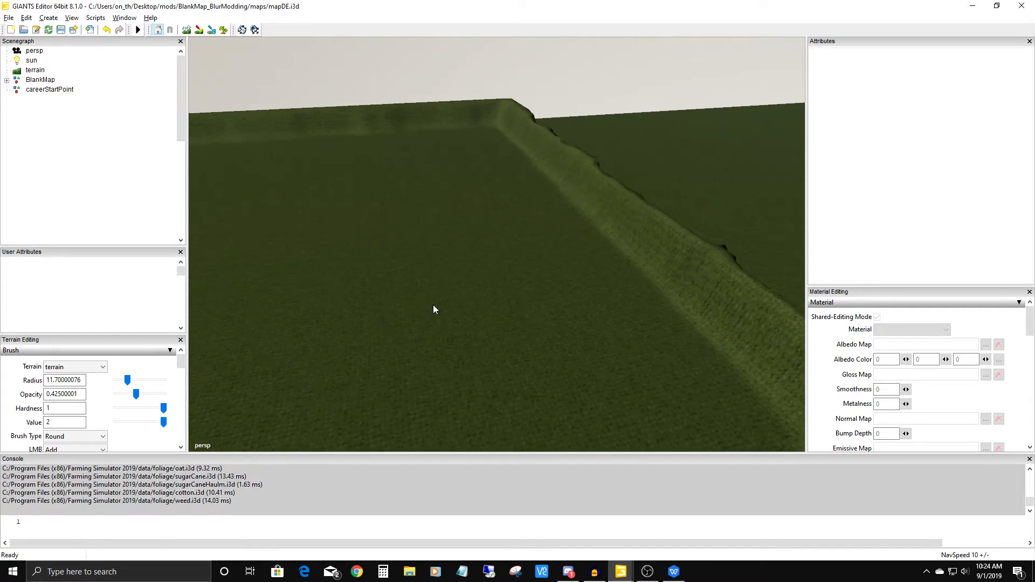
{"action": "scroll", "coordinate": [432, 312], "scroll_direction": "down", "scroll_amount": 3}
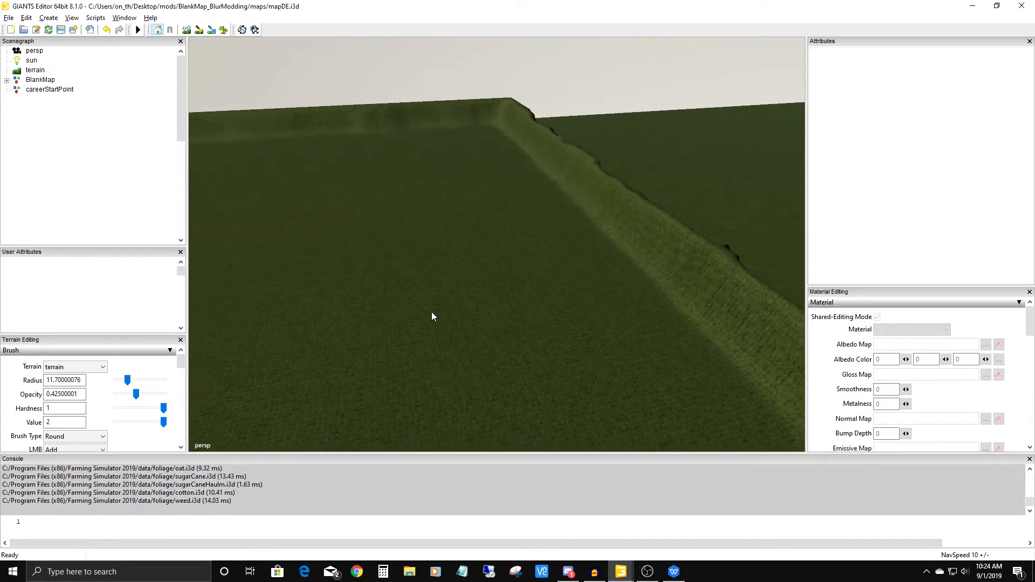
{"action": "left_click_drag", "start_coordinate": [545, 248], "coordinate": [483, 195], "text": "alt"}
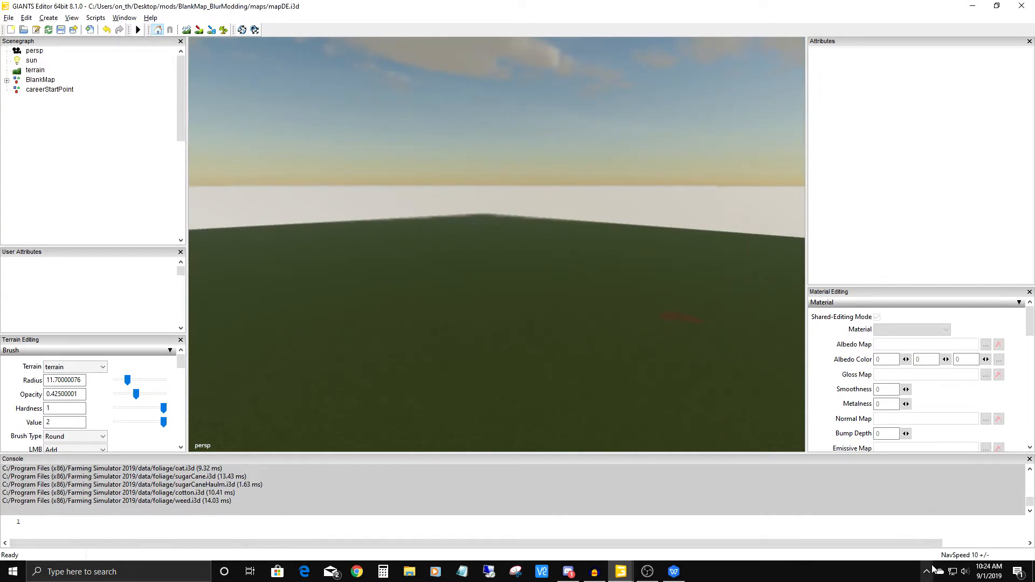
{"action": "mouse_move", "coordinate": [435, 405]}
{"action": "left_mouse_down", "text": "alt"}
{"action": "mouse_move", "coordinate": [450, 330]}
{"action": "mouse_move", "coordinate": [453, 351]}
{"action": "mouse_move", "coordinate": [330, 365]}
{"action": "mouse_move", "coordinate": [399, 364]}
{"action": "mouse_move", "coordinate": [397, 345]}
{"action": "mouse_move", "coordinate": [528, 310]}
{"action": "mouse_move", "coordinate": [471, 369]}
{"action": "mouse_move", "coordinate": [523, 223]}
{"action": "mouse_move", "coordinate": [543, 301]}
{"action": "mouse_move", "coordinate": [459, 308]}
{"action": "mouse_move", "coordinate": [557, 274]}
{"action": "mouse_move", "coordinate": [404, 297]}
{"action": "mouse_move", "coordinate": [376, 286]}
{"action": "mouse_move", "coordinate": [585, 298]}
{"action": "mouse_move", "coordinate": [487, 262]}
{"action": "mouse_move", "coordinate": [488, 271]}
{"action": "mouse_move", "coordinate": [538, 255]}
{"action": "mouse_move", "coordinate": [522, 238]}
{"action": "left_mouse_up", "text": "alt"}
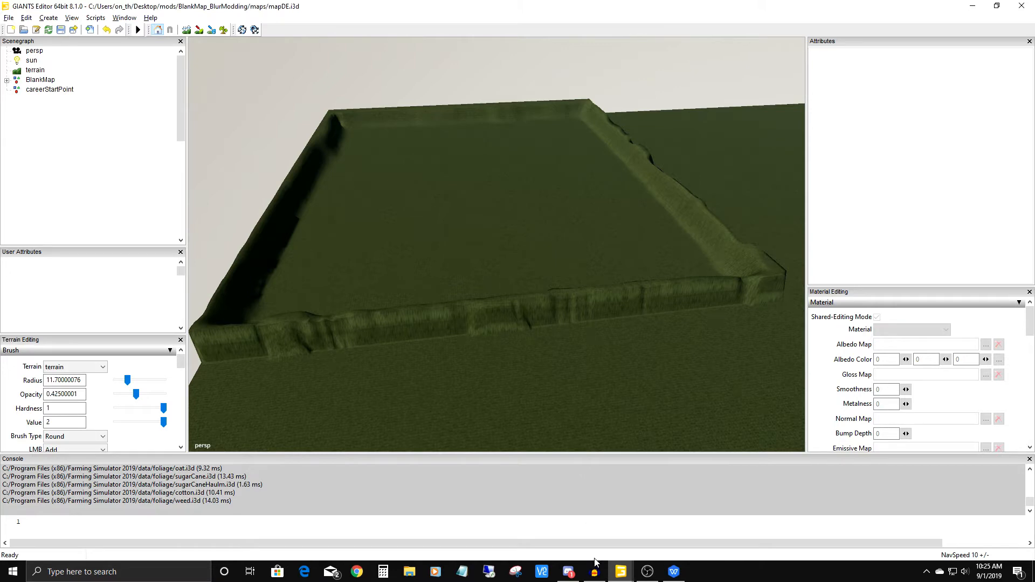
Switch to the GIANTS Editor window with mapUS.i3d and select the rusty-roofed debarker hall at the sawmill.
{"action": "mouse_move", "coordinate": [623, 573]}
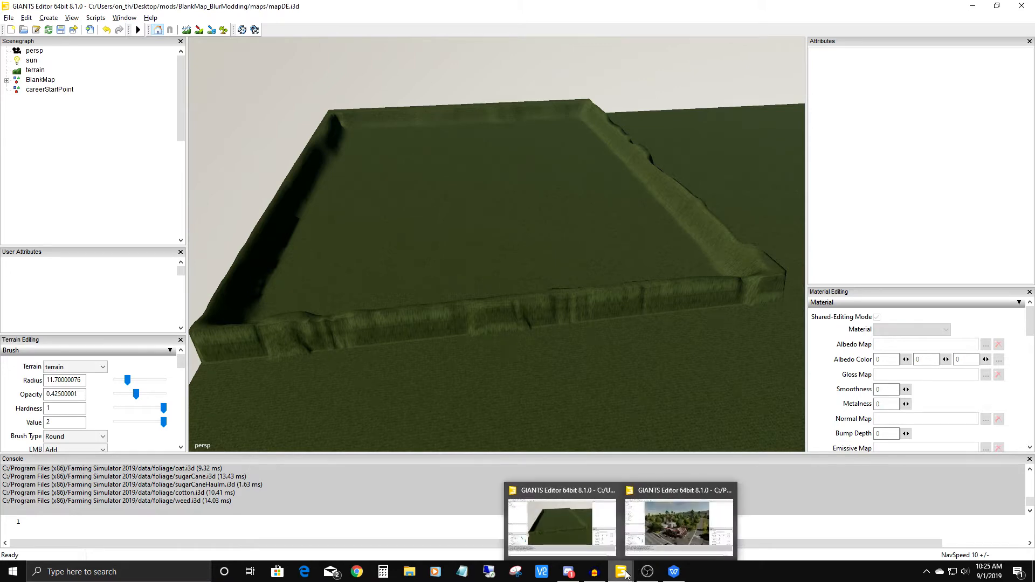
{"action": "left_click", "coordinate": [678, 524]}
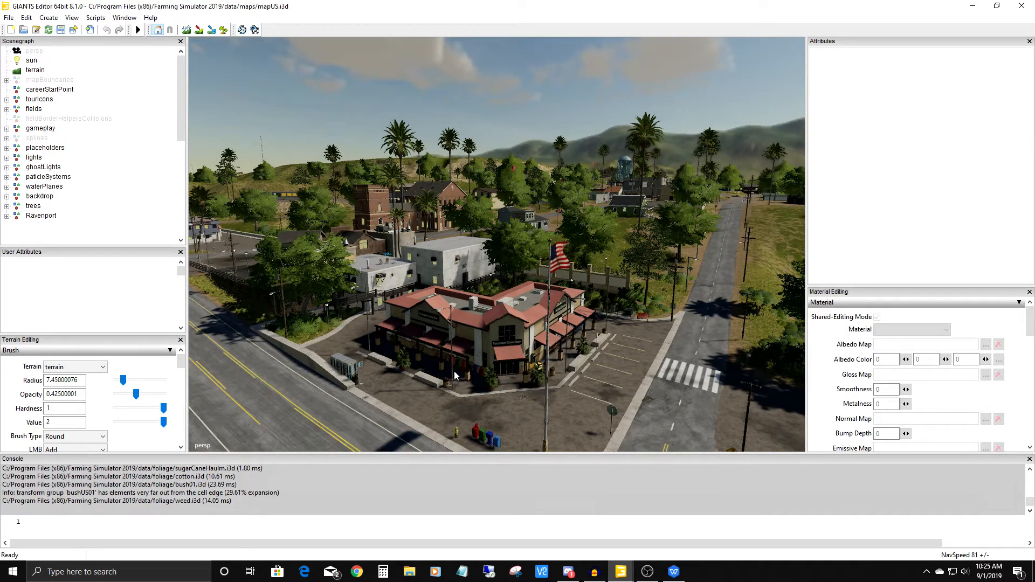
{"action": "left_click_drag", "start_coordinate": [454, 372], "coordinate": [478, 387], "text": "alt"}
{"action": "scroll", "coordinate": [532, 304], "scroll_direction": "down", "scroll_amount": 5}
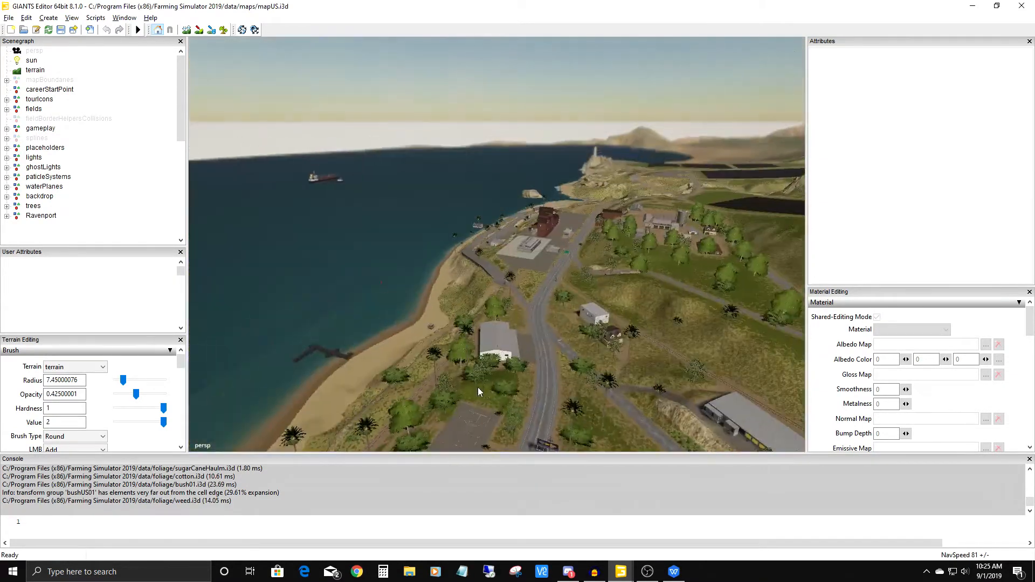
{"action": "scroll", "coordinate": [571, 305], "scroll_direction": "up", "scroll_amount": 6}
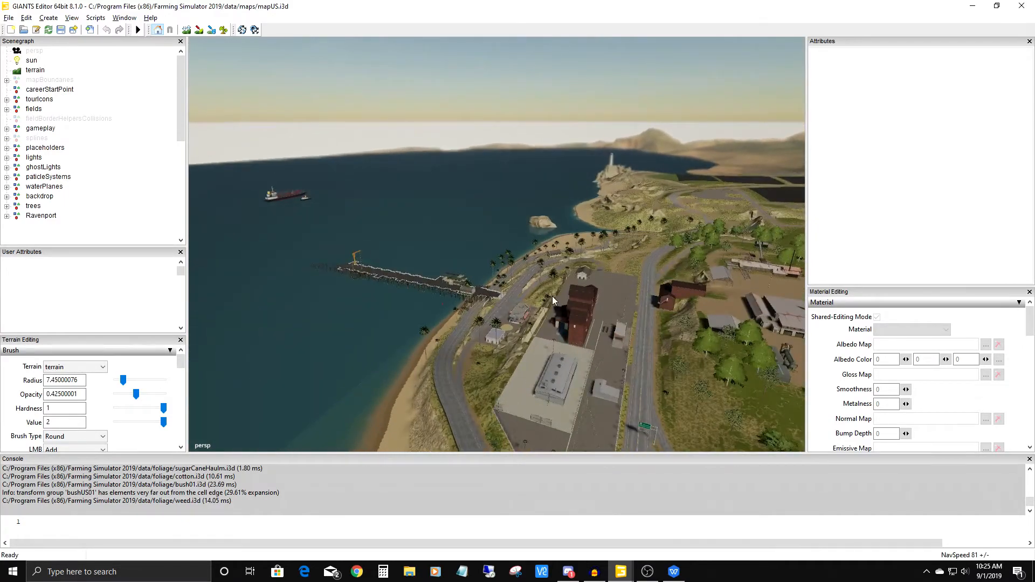
{"action": "left_click_drag", "start_coordinate": [570, 305], "coordinate": [608, 302], "text": "alt"}
{"action": "middle_click_drag", "start_coordinate": [608, 302], "coordinate": [509, 409], "text": "alt"}
{"action": "scroll", "coordinate": [510, 409], "scroll_direction": "up", "scroll_amount": 6}
{"action": "middle_click_drag", "start_coordinate": [580, 328], "coordinate": [600, 266], "text": "alt"}
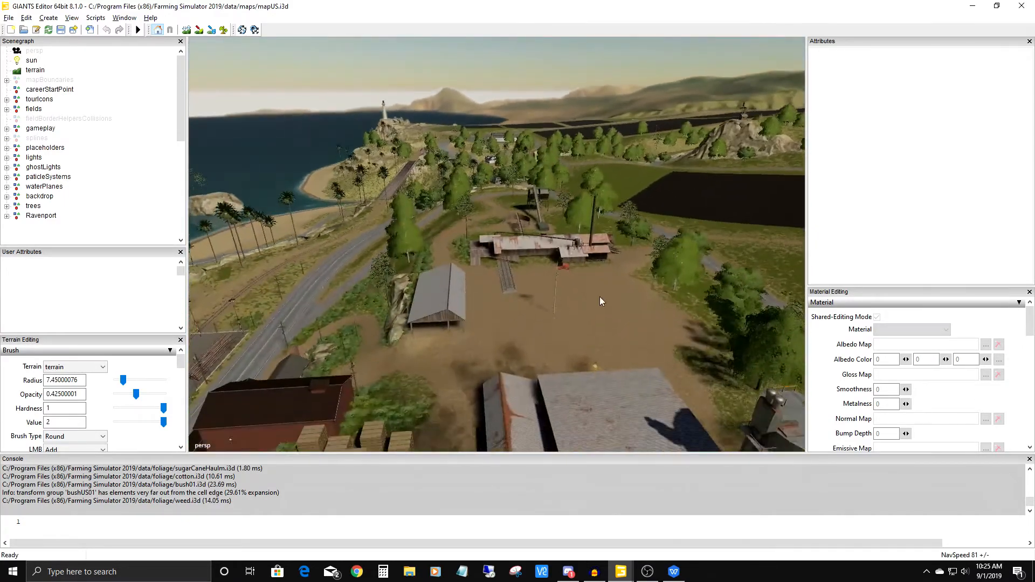
{"action": "scroll", "coordinate": [623, 188], "scroll_direction": "up", "scroll_amount": 4}
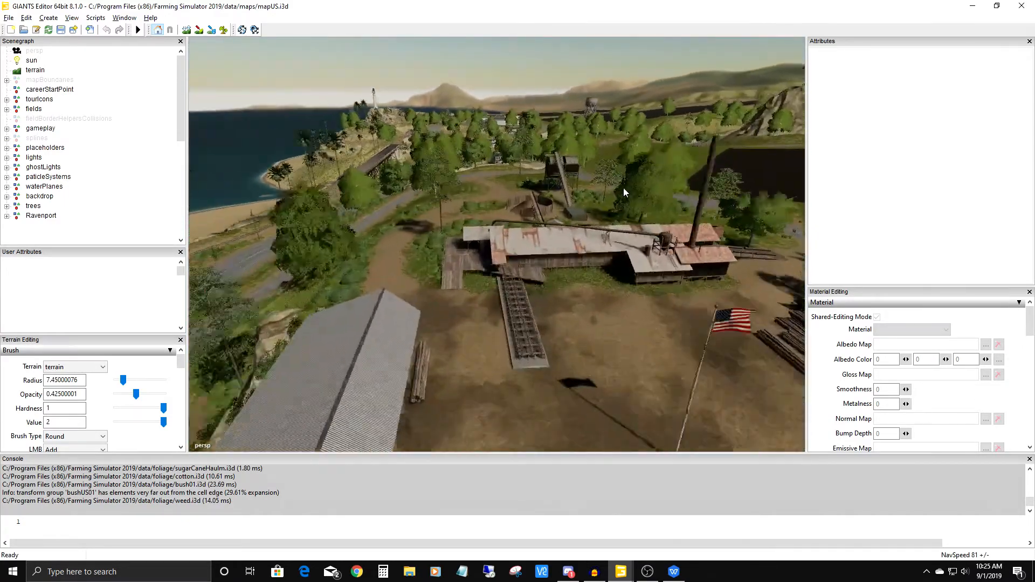
{"action": "scroll", "coordinate": [623, 187], "scroll_direction": "up", "scroll_amount": 3}
{"action": "left_click_drag", "start_coordinate": [623, 187], "coordinate": [602, 352], "text": "alt"}
{"action": "scroll", "coordinate": [610, 306], "scroll_direction": "down", "scroll_amount": 5}
{"action": "scroll", "coordinate": [607, 286], "scroll_direction": "up", "scroll_amount": 4}
{"action": "mouse_move", "coordinate": [606, 286]}
{"action": "left_mouse_down", "text": "alt"}
{"action": "mouse_move", "coordinate": [619, 290]}
{"action": "mouse_move", "coordinate": [588, 296]}
{"action": "left_mouse_up", "text": "alt"}
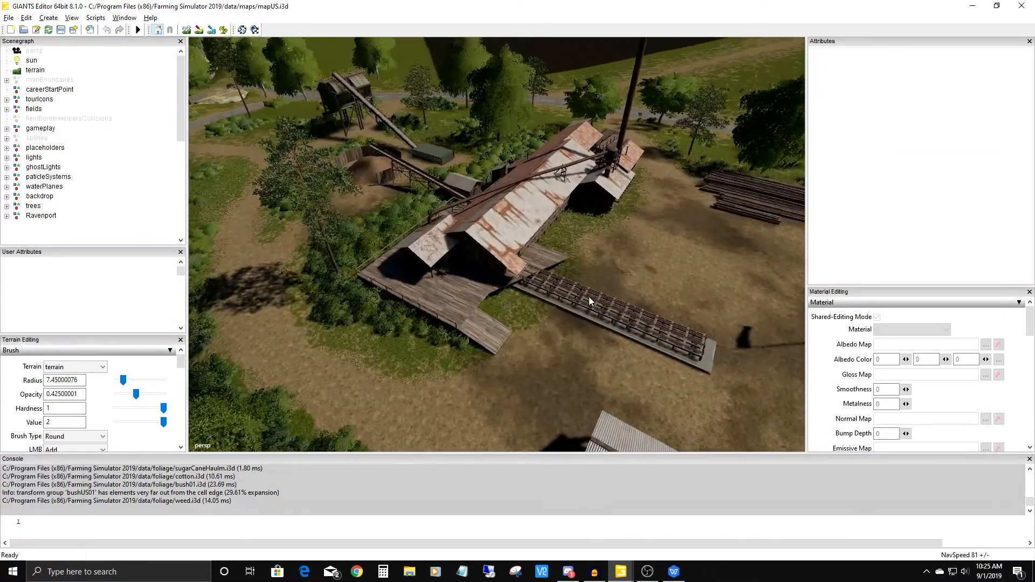
{"action": "left_click", "coordinate": [518, 218]}
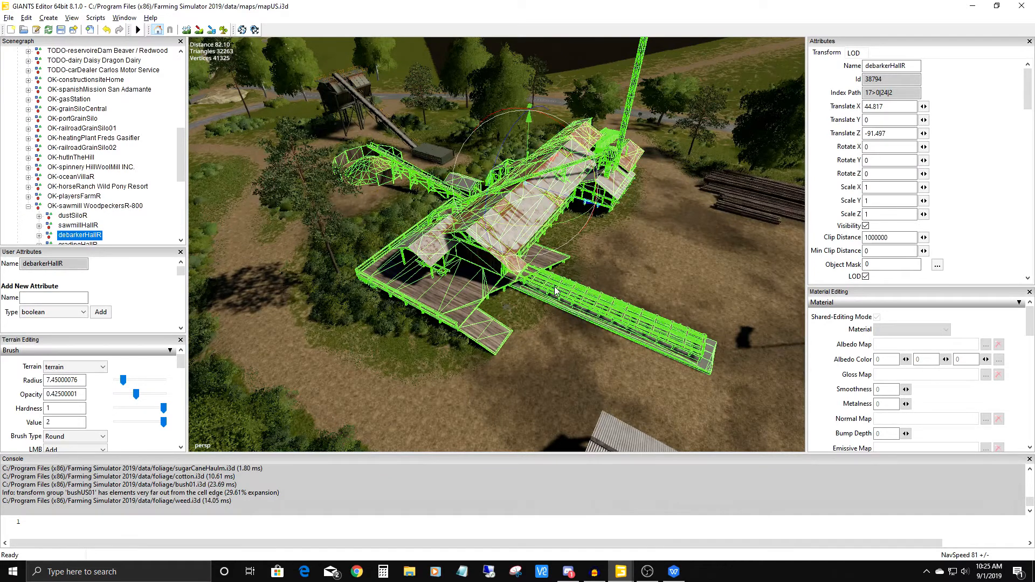
Inspect the LOD0 and LOD1 groups inside debarkerHallR in the scene hierarchy, ending with the parent debarkerHallR selected.
{"action": "left_click_drag", "start_coordinate": [181, 168], "coordinate": [181, 180]}
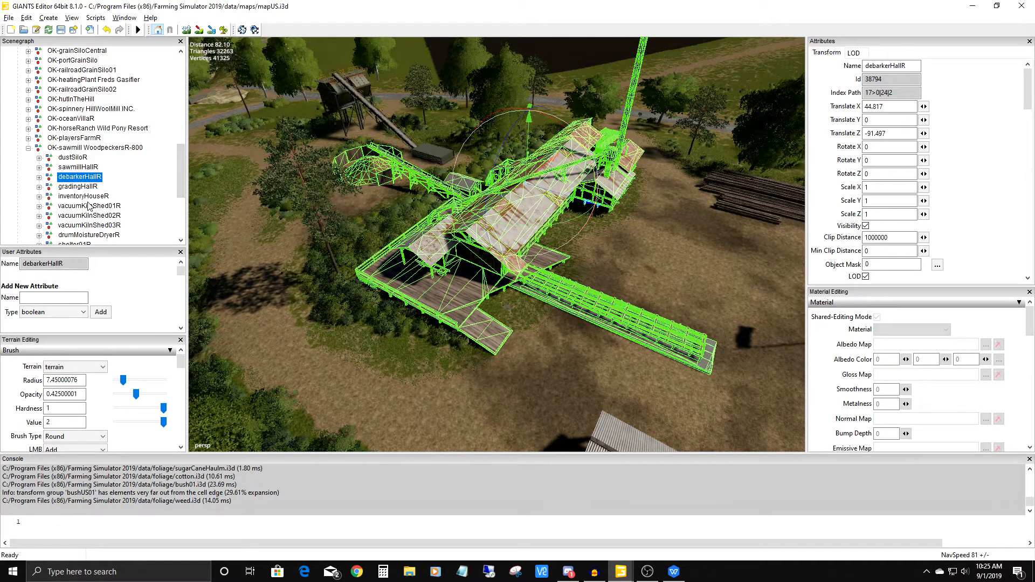
{"action": "left_click", "coordinate": [39, 177]}
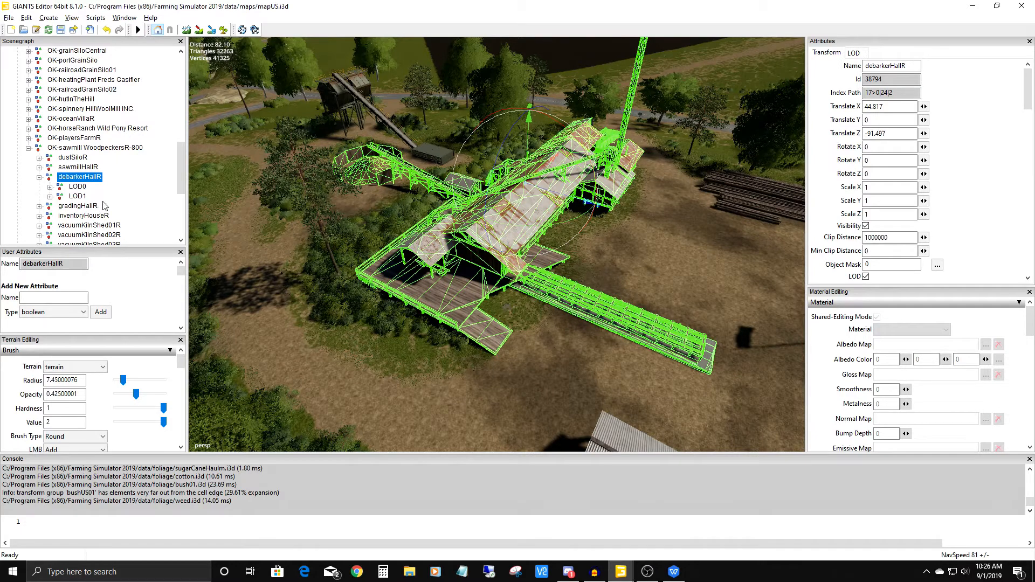
{"action": "left_click", "coordinate": [76, 187]}
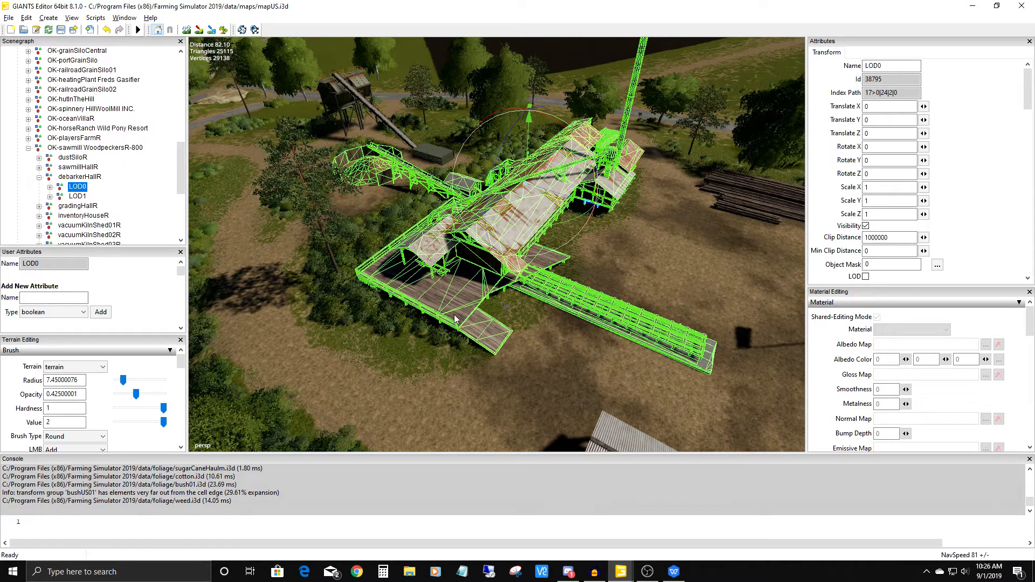
{"action": "left_click", "coordinate": [80, 197]}
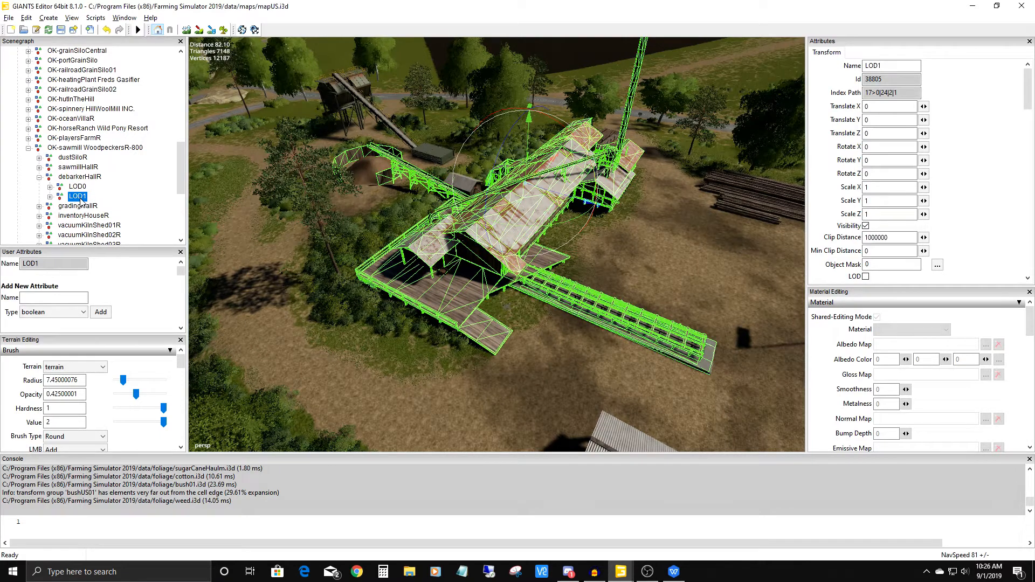
{"action": "left_click", "coordinate": [75, 188]}
{"action": "left_click", "coordinate": [75, 177]}
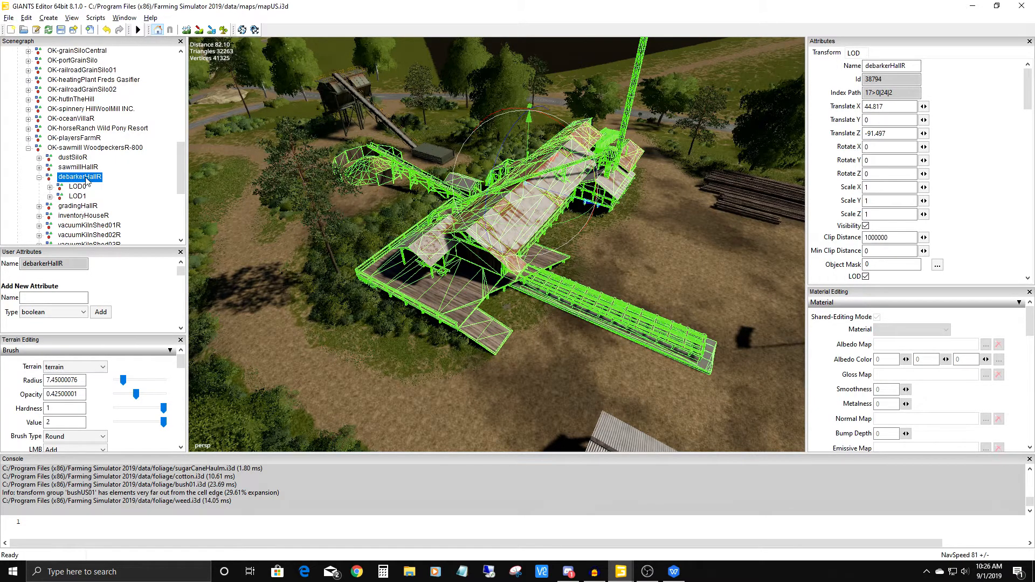
{"action": "left_click", "coordinate": [40, 177]}
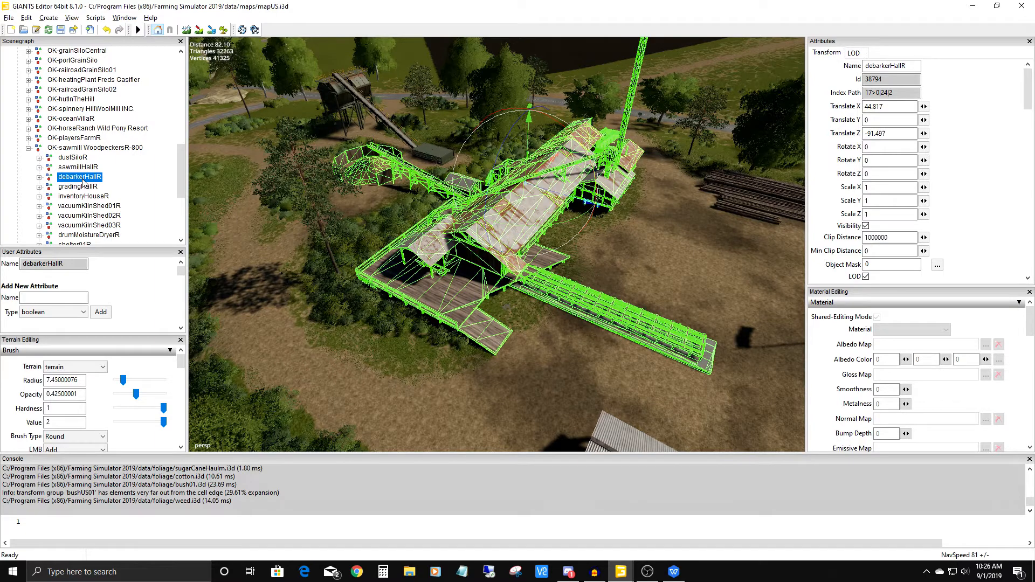
Start exporting the selected debarkerHallR and choose Desktop > mods > BlankMap_BlurModding > maps > imports as the destination folder.
{"action": "left_click", "coordinate": [9, 17]}
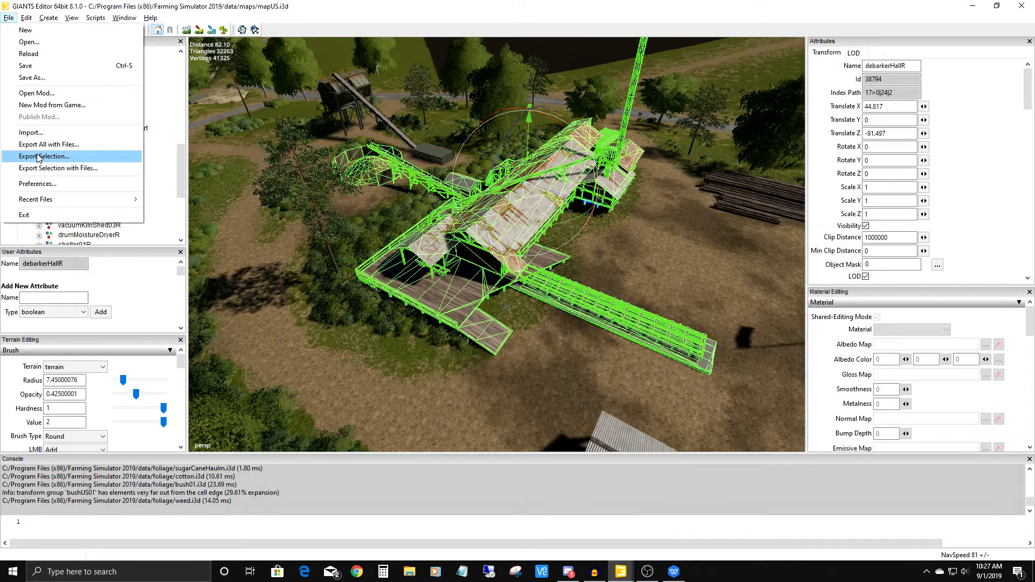
{"action": "left_click", "coordinate": [77, 156]}
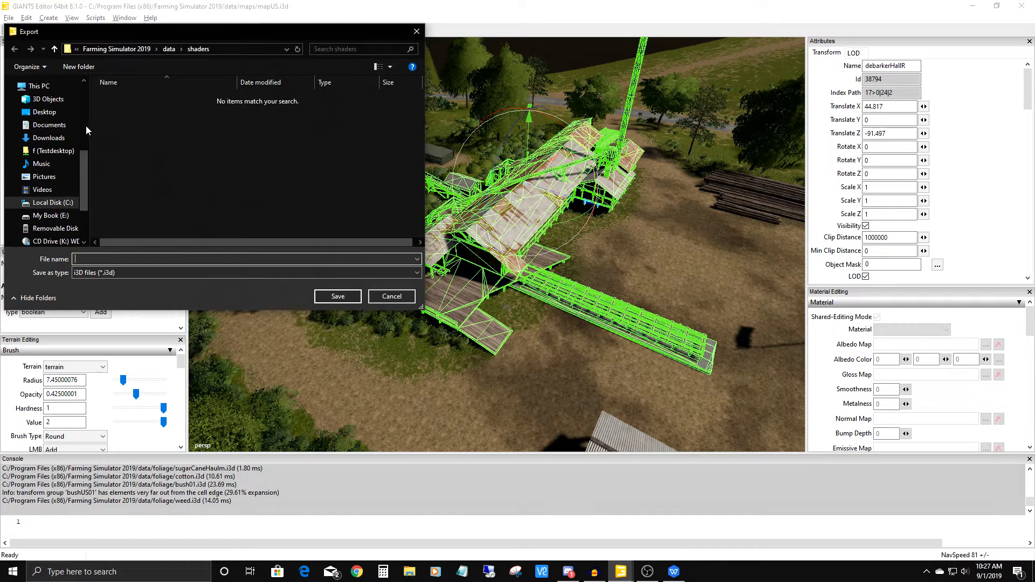
{"action": "scroll", "coordinate": [84, 111], "scroll_direction": "up", "scroll_amount": 3}
{"action": "scroll", "coordinate": [83, 104], "scroll_direction": "up", "scroll_amount": 3}
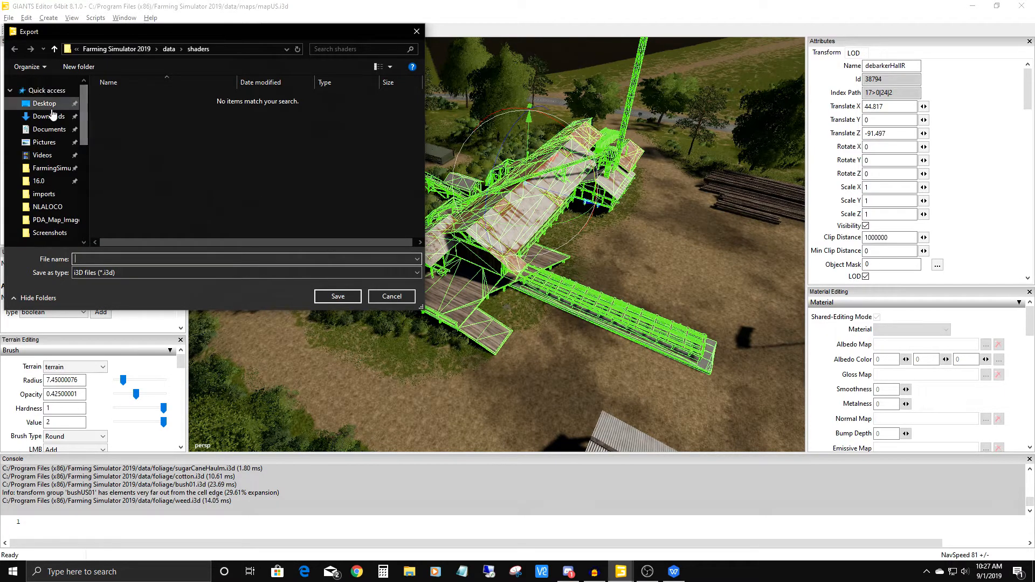
{"action": "left_click", "coordinate": [45, 104]}
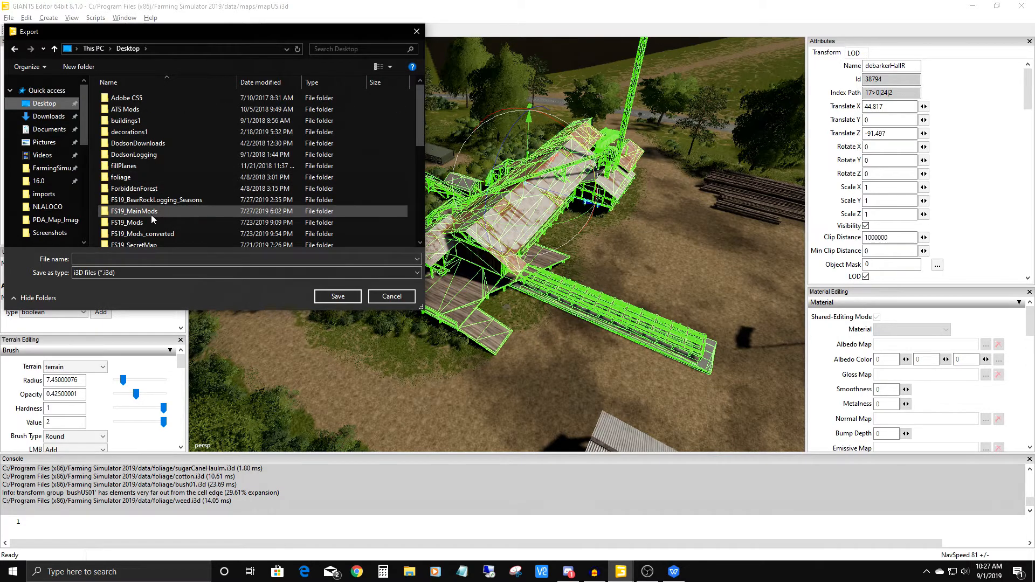
{"action": "scroll", "coordinate": [151, 215], "scroll_direction": "down", "scroll_amount": 5}
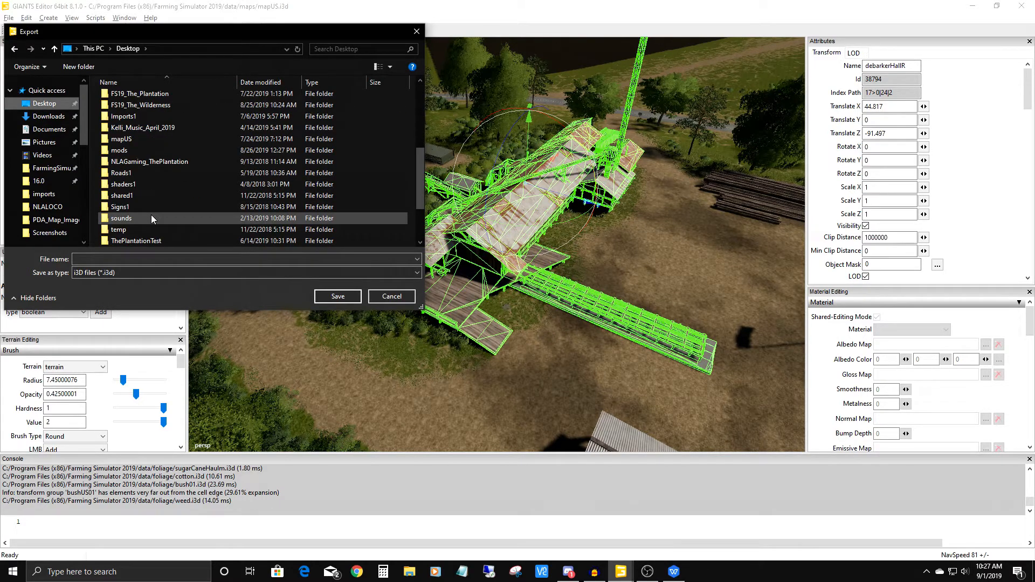
{"action": "double_click", "coordinate": [122, 150]}
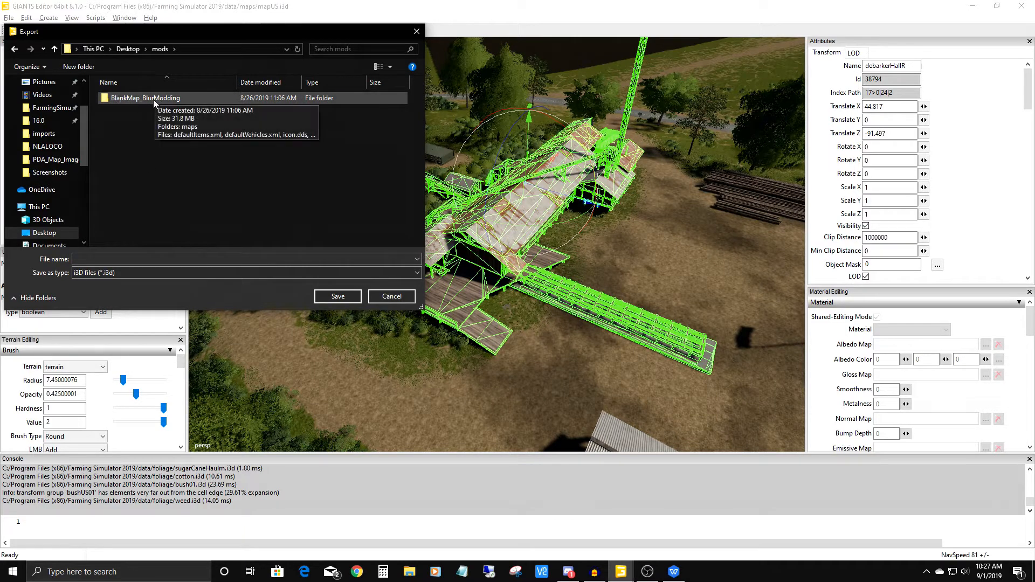
{"action": "double_click", "coordinate": [139, 101]}
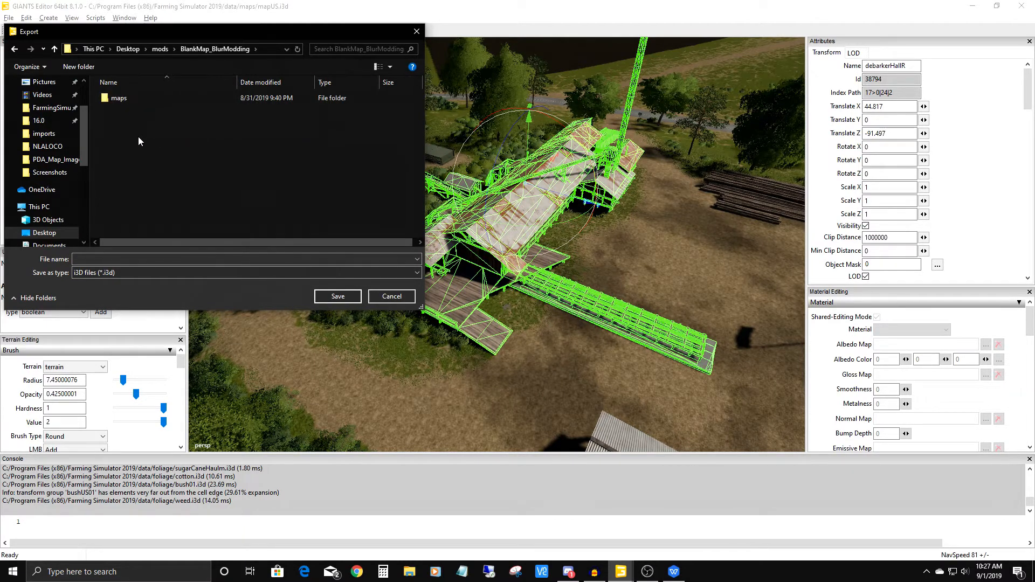
{"action": "double_click", "coordinate": [118, 99]}
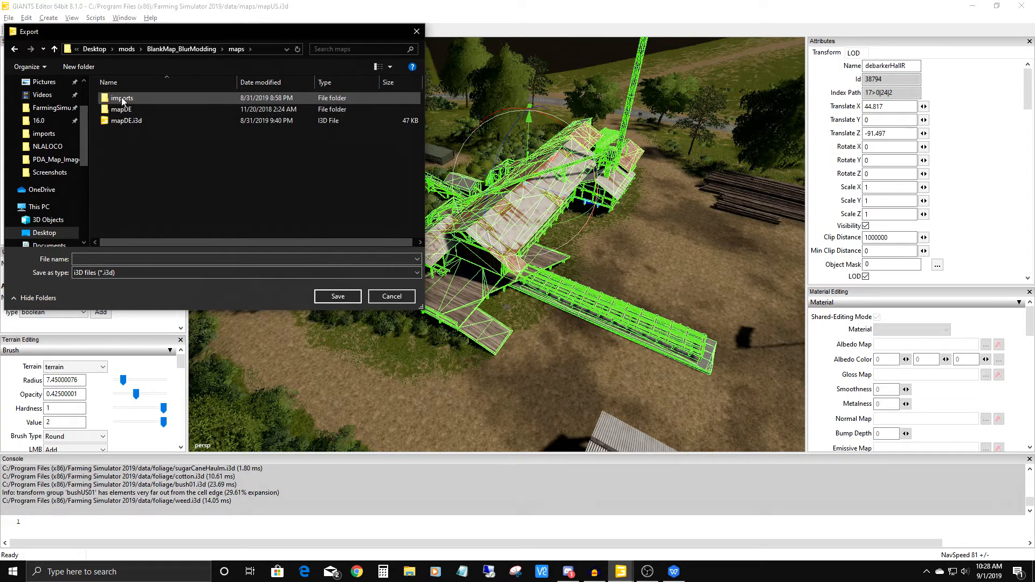
{"action": "double_click", "coordinate": [121, 98]}
{"action": "scroll", "coordinate": [160, 186], "scroll_direction": "down", "scroll_amount": 3}
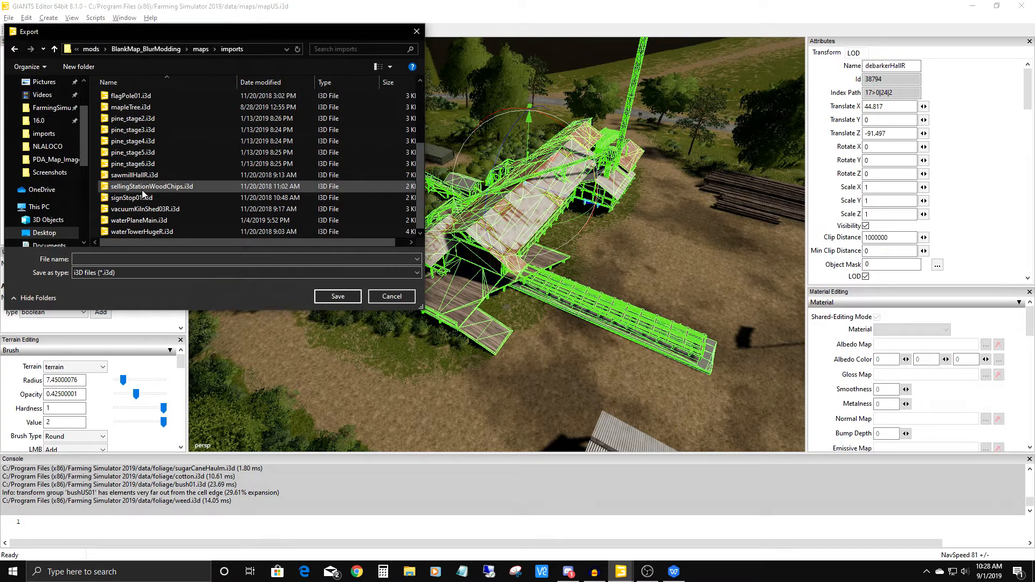
{"action": "scroll", "coordinate": [143, 193], "scroll_direction": "up", "scroll_amount": 3}
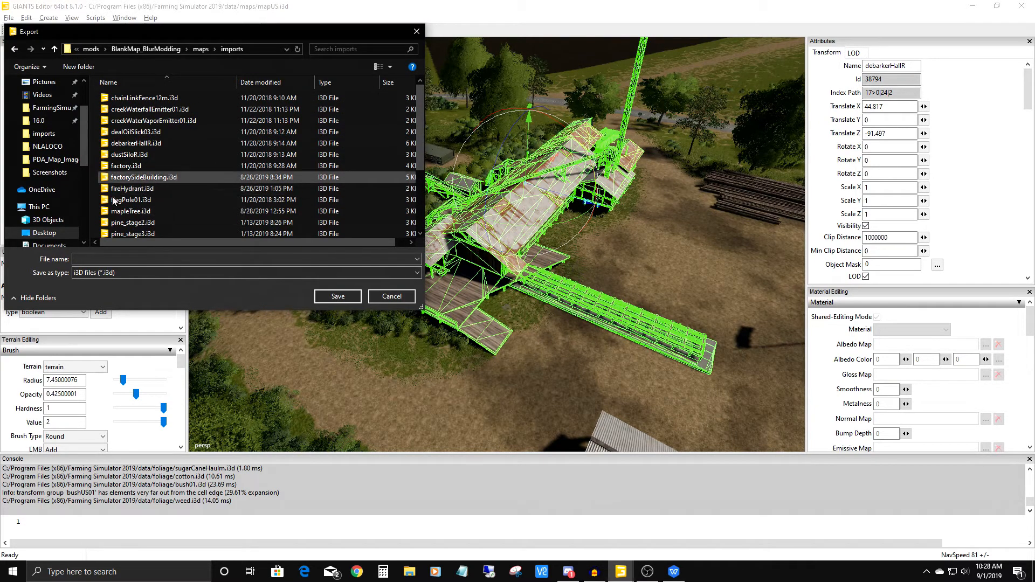
Name the export file debarkerHall2 and save it as an i3D file in the imports folder.
{"action": "left_click_drag", "start_coordinate": [201, 29], "coordinate": [386, 71]}
{"action": "left_click", "coordinate": [308, 300]}
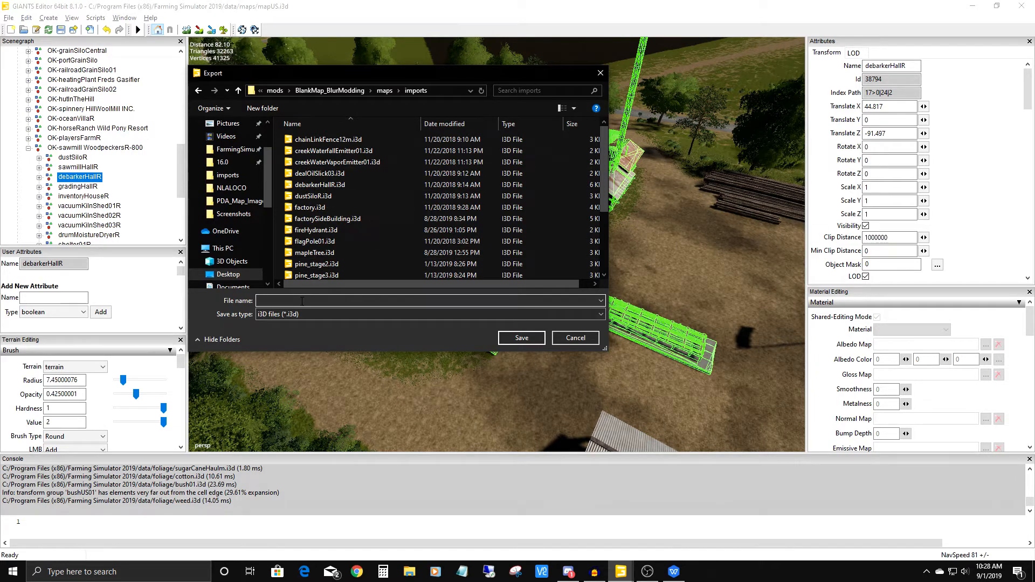
{"action": "type", "text": "debarker"}
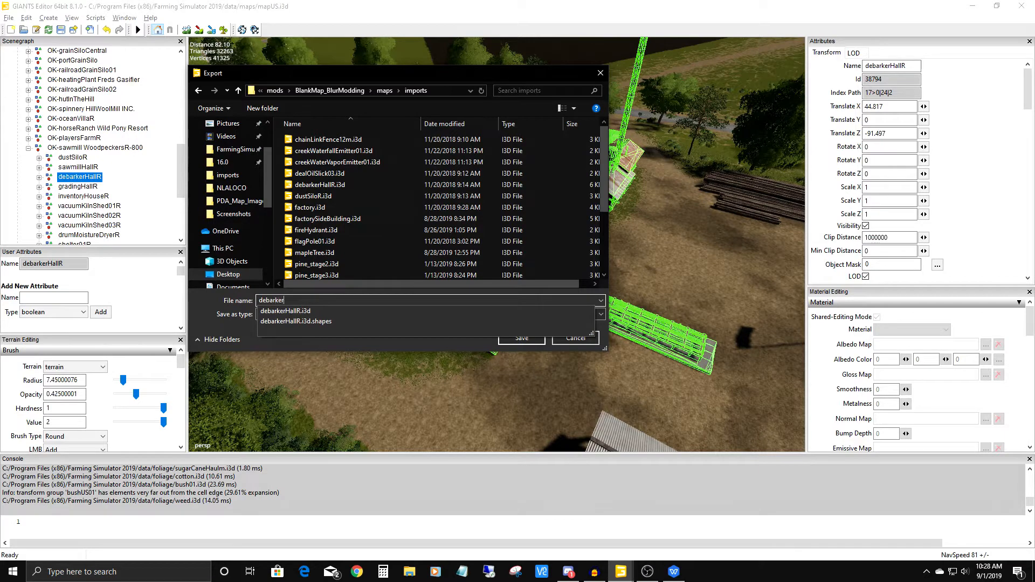
{"action": "type", "text": "Hall"}
{"action": "key", "text": "Escape"}
{"action": "type", "text": "2"}
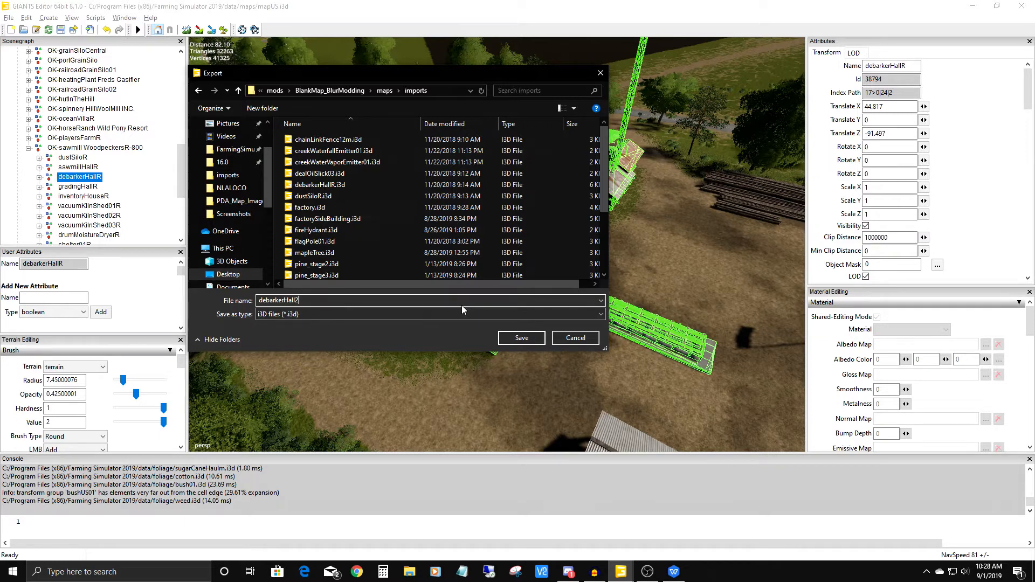
{"action": "left_click", "coordinate": [520, 338]}
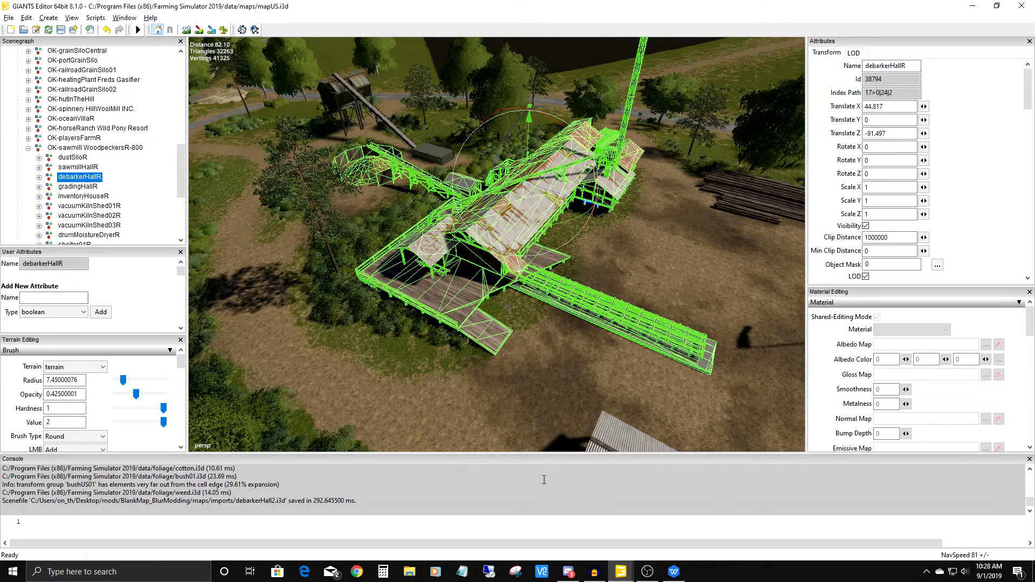
In File Explorer, paste fs19_bunkersilopack.zip into the imports folder and extract it to its own fs19_bunkersilopack folder.
{"action": "left_click", "coordinate": [410, 571]}
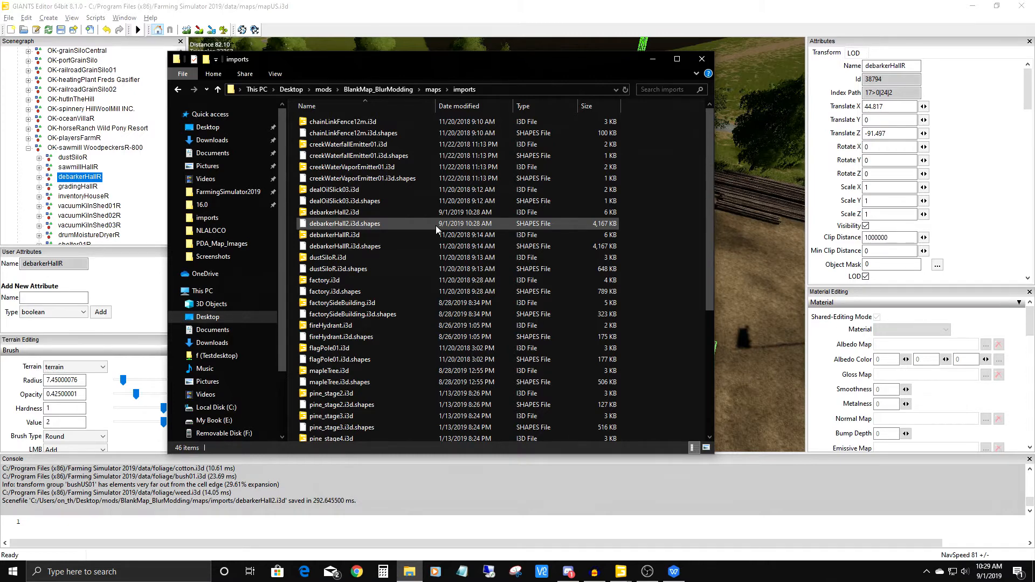
{"action": "right_click", "coordinate": [671, 306]}
{"action": "left_click", "coordinate": [692, 382]}
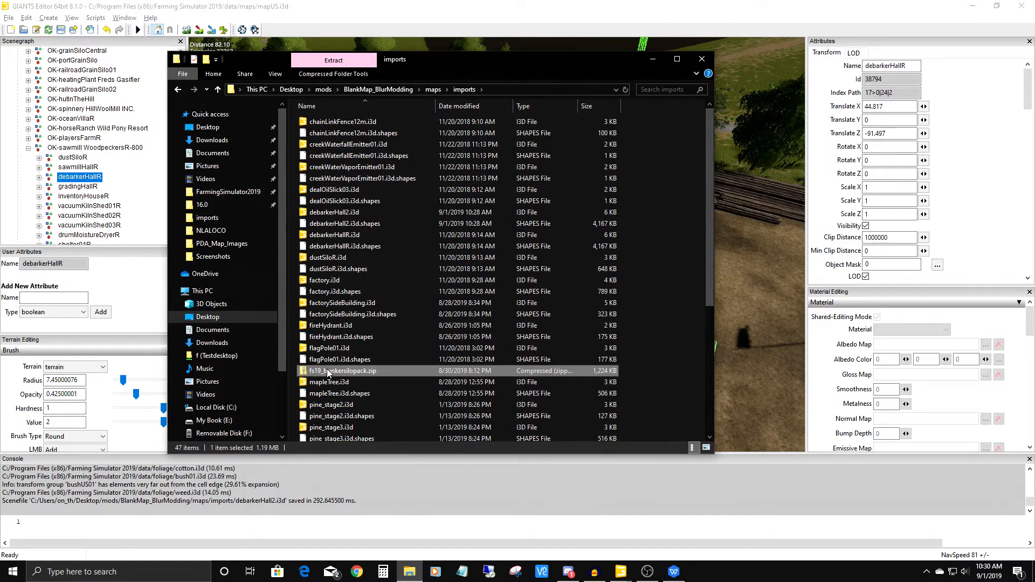
{"action": "right_click", "coordinate": [327, 372]}
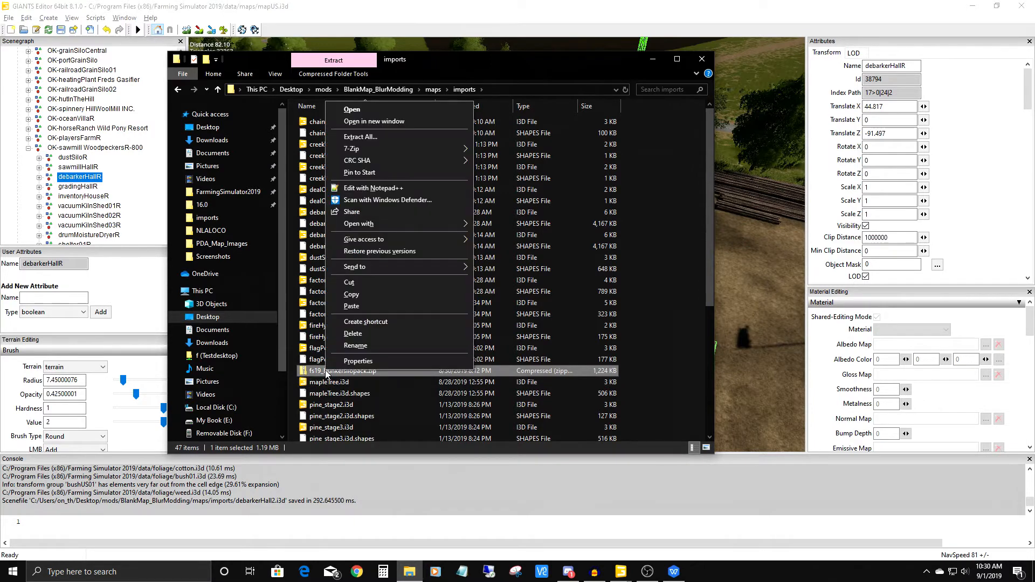
{"action": "mouse_move", "coordinate": [369, 150]}
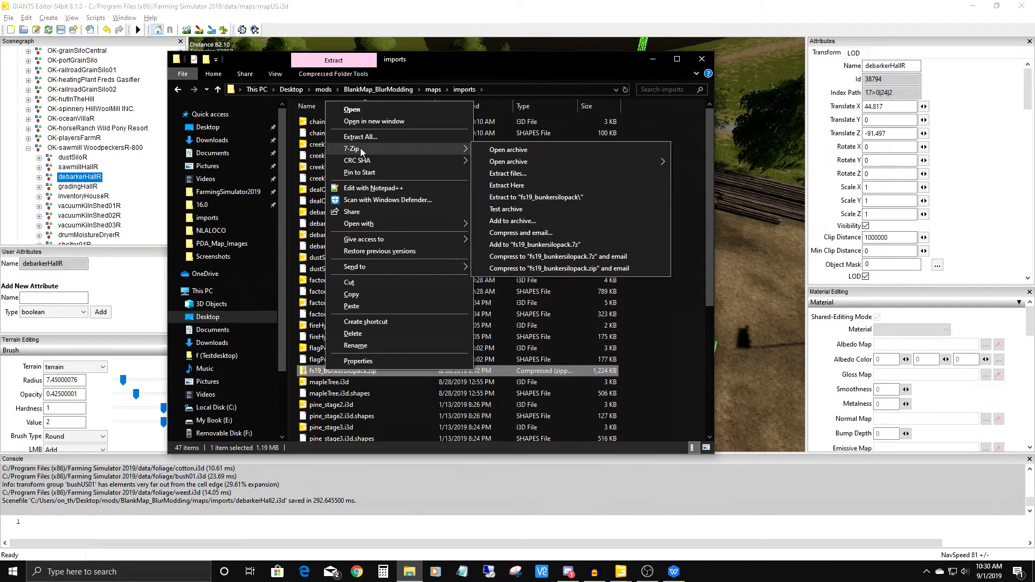
{"action": "left_click", "coordinate": [537, 198]}
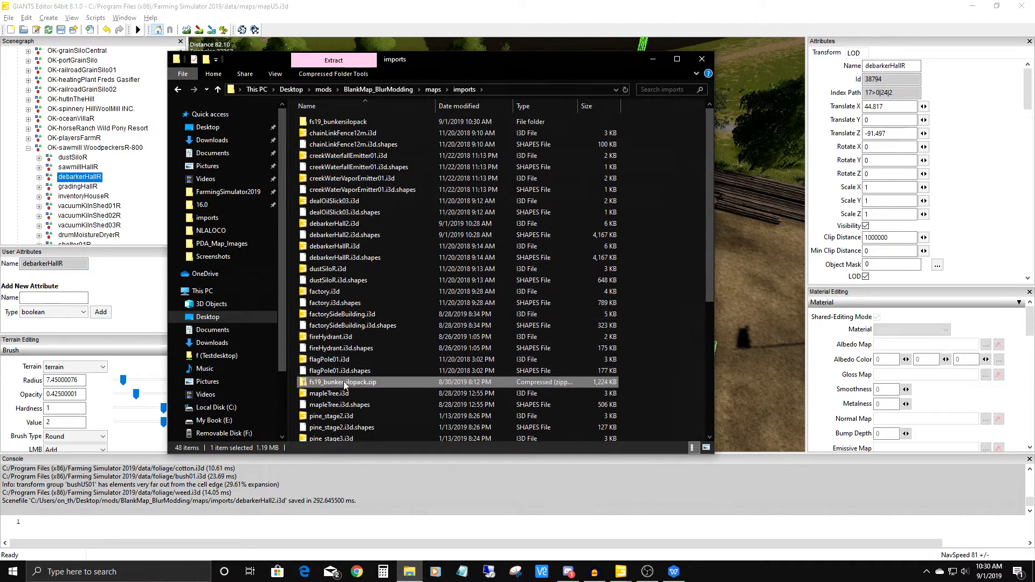
Delete the original fs19_bunkersilopack.zip archive from the imports folder.
{"action": "left_click", "coordinate": [327, 372]}
{"action": "left_click", "coordinate": [332, 383]}
{"action": "right_click", "coordinate": [328, 382]}
{"action": "left_click", "coordinate": [350, 347]}
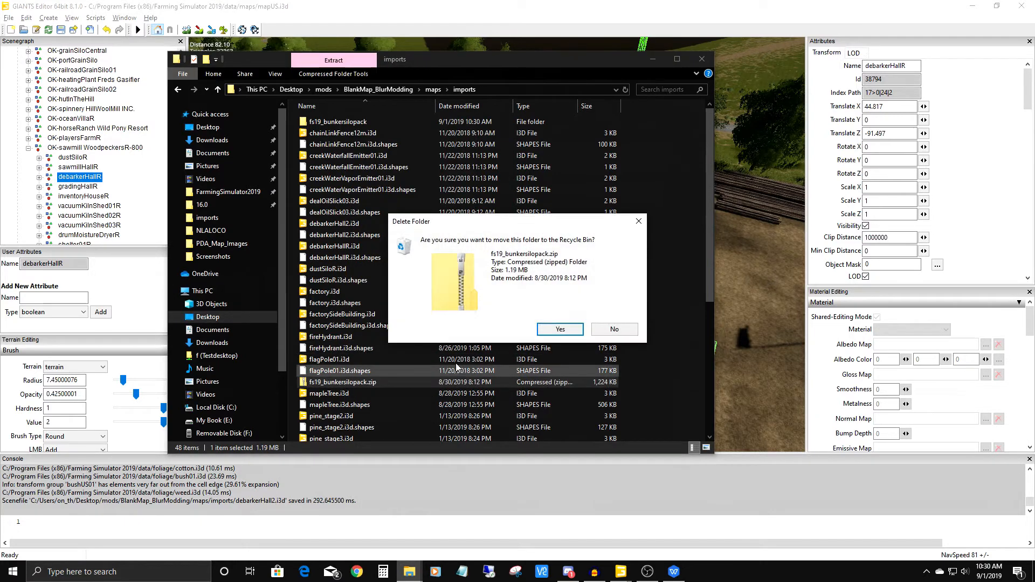
{"action": "left_click", "coordinate": [562, 326]}
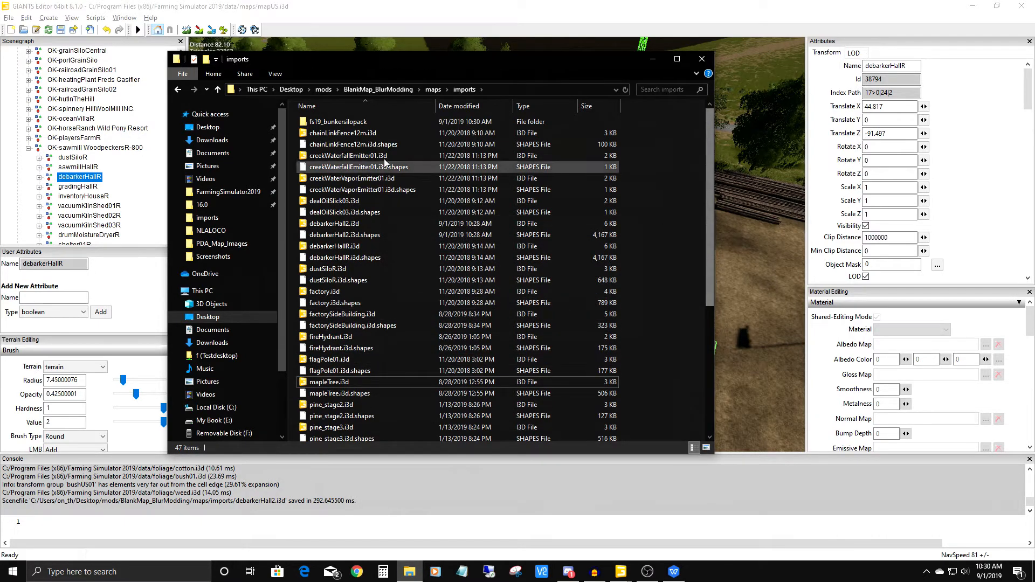
Examine the i3d files inside the extracted fs19_bunkersilopack folder and return to the imports folder.
{"action": "left_click", "coordinate": [340, 122]}
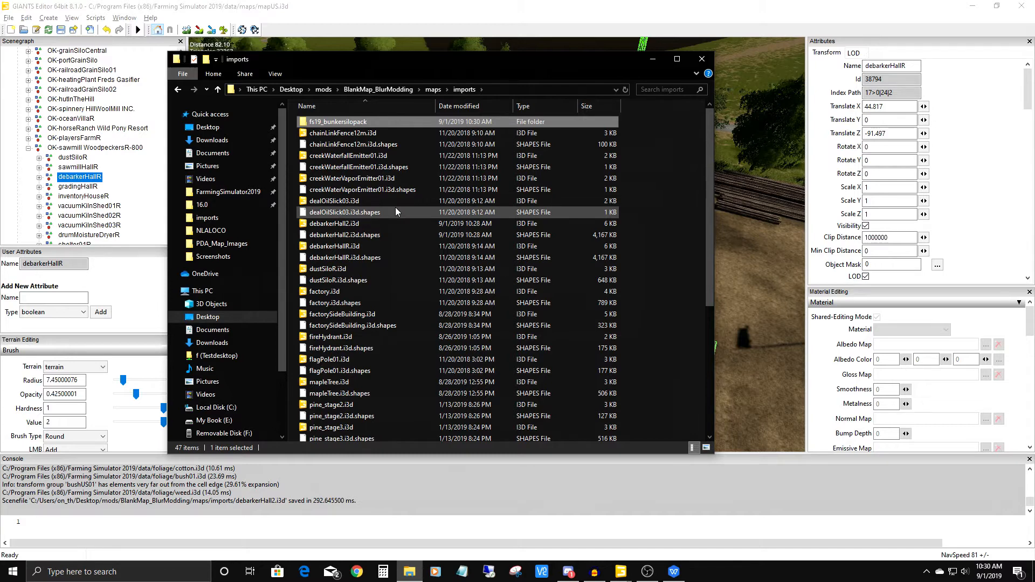
{"action": "double_click", "coordinate": [334, 123]}
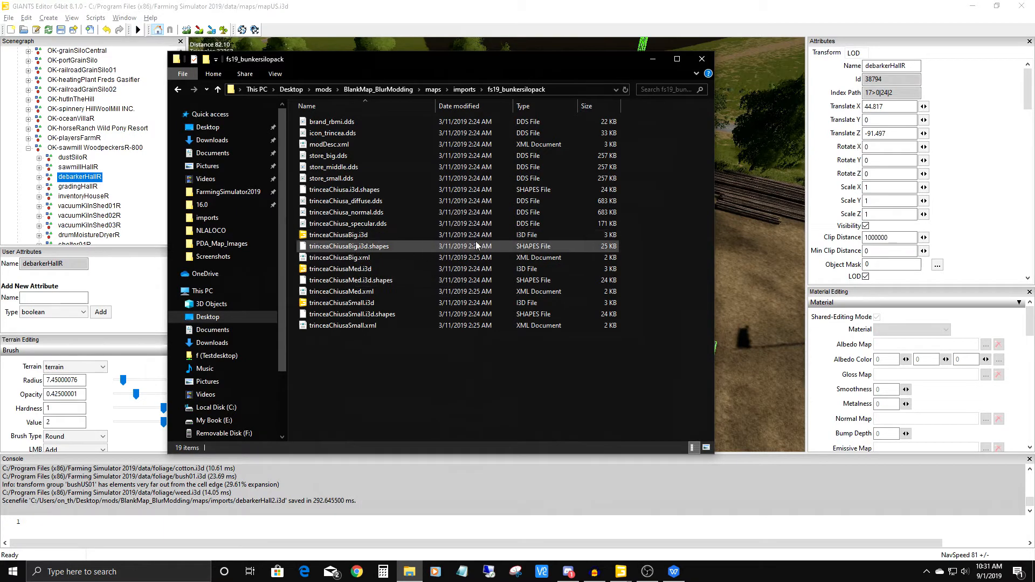
{"action": "left_click", "coordinate": [328, 235]}
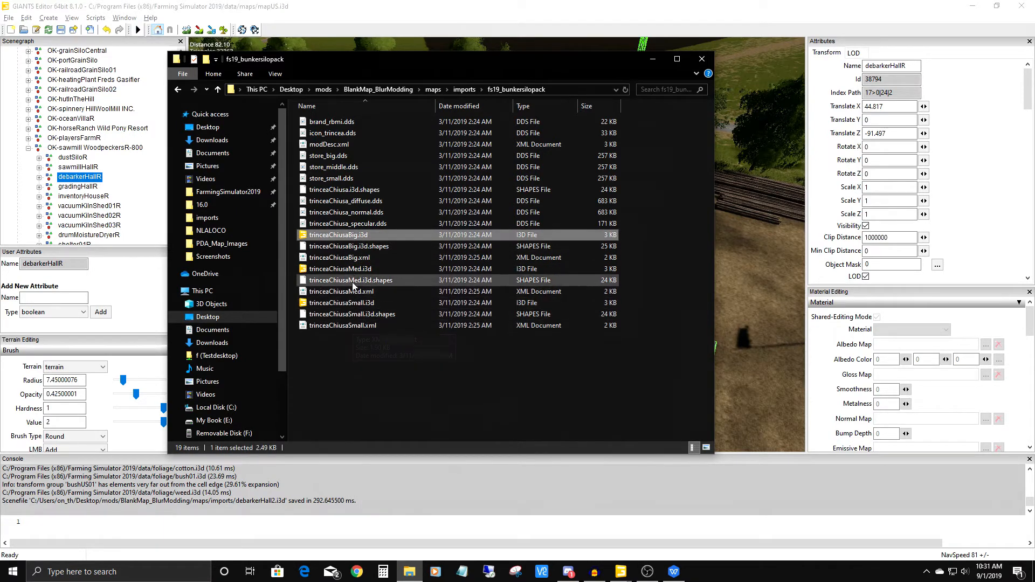
{"action": "left_click", "coordinate": [345, 302]}
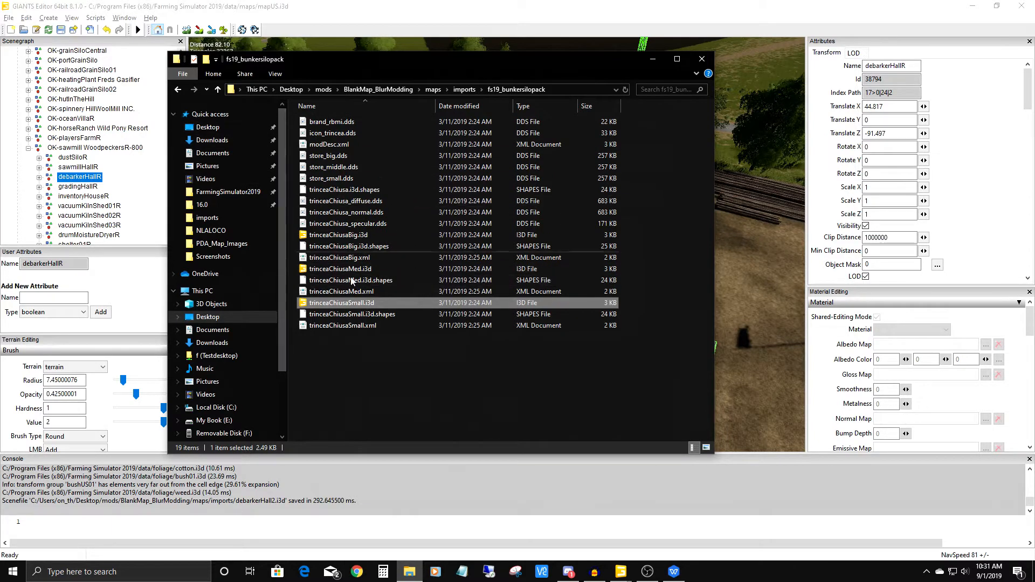
{"action": "left_click", "coordinate": [464, 89]}
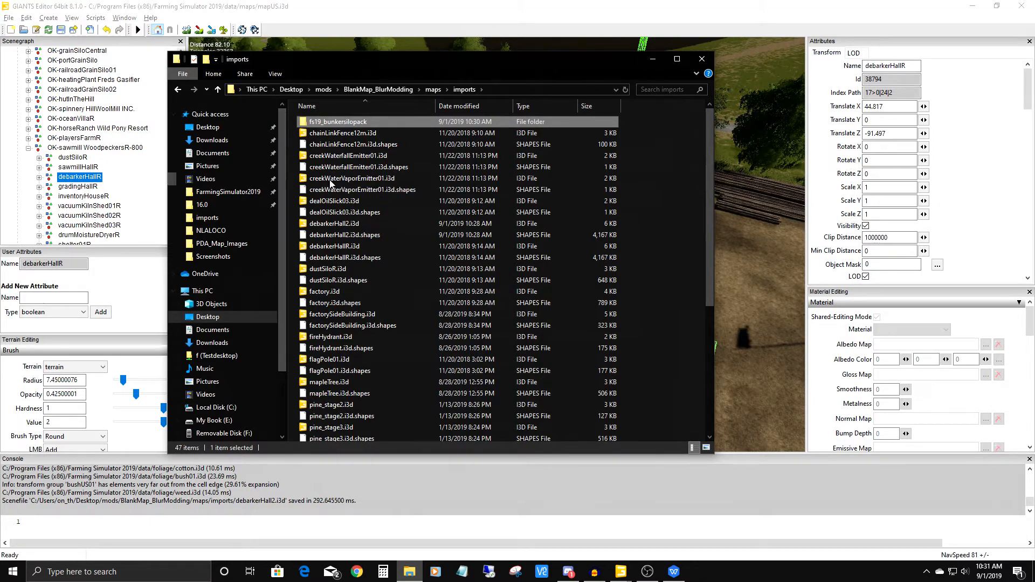
Switch to the GIANTS Editor window with mapDE.i3d and import debarkerHall2.i3d from the imports folder.
{"action": "left_click", "coordinate": [653, 59]}
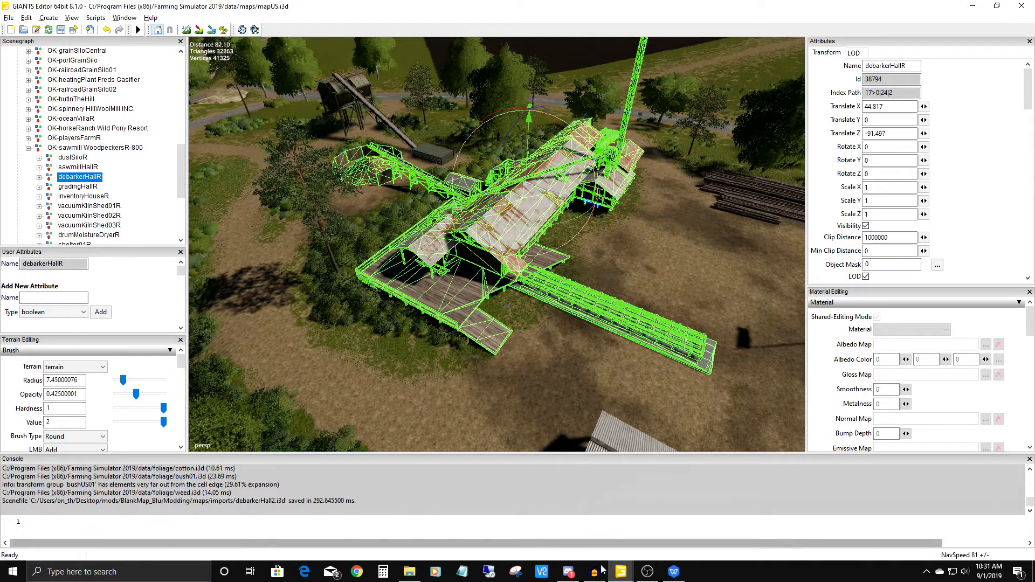
{"action": "mouse_move", "coordinate": [620, 572]}
{"action": "left_click", "coordinate": [568, 522]}
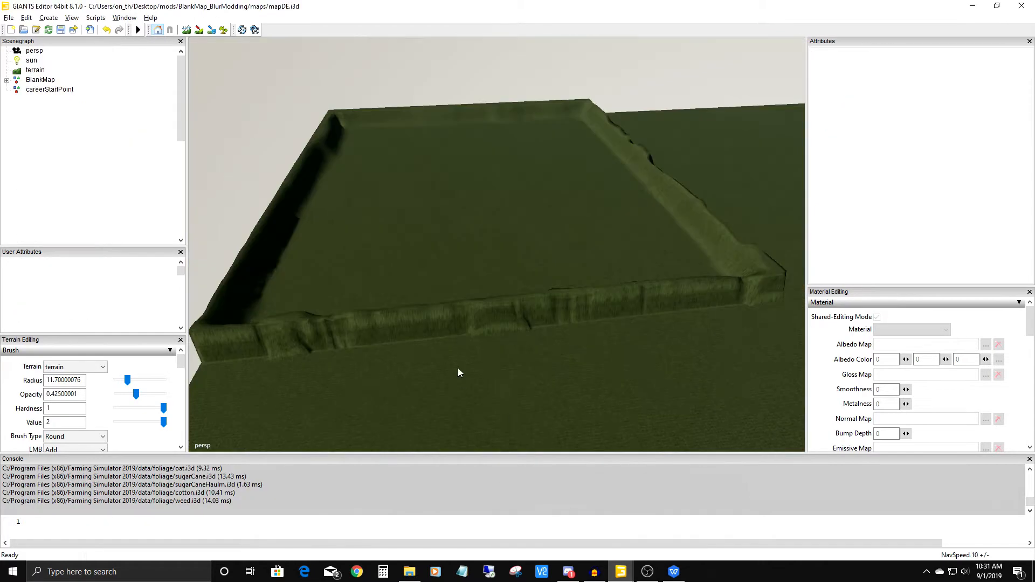
{"action": "left_click_drag", "start_coordinate": [469, 328], "coordinate": [531, 190], "text": "alt"}
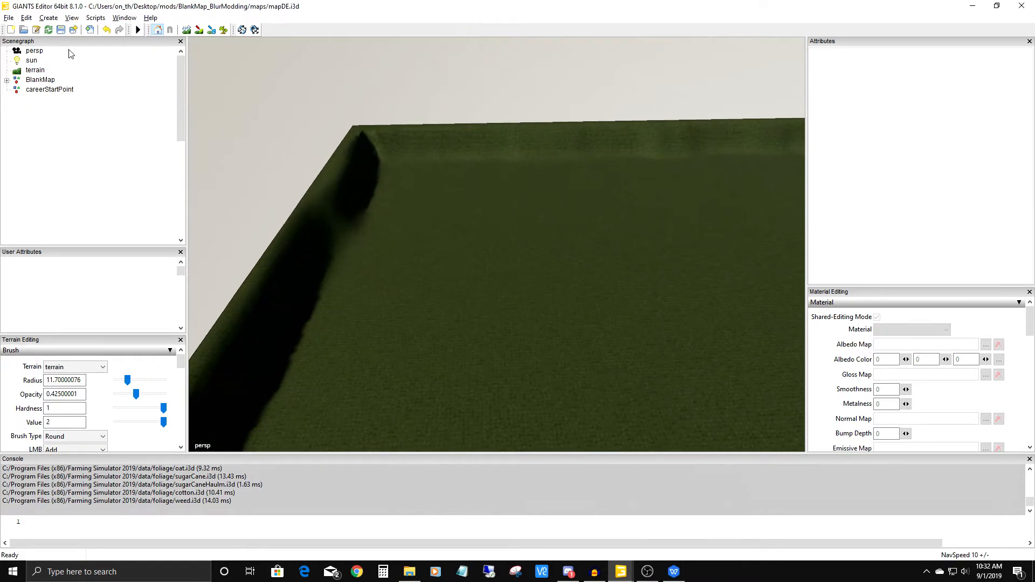
{"action": "left_click", "coordinate": [9, 18]}
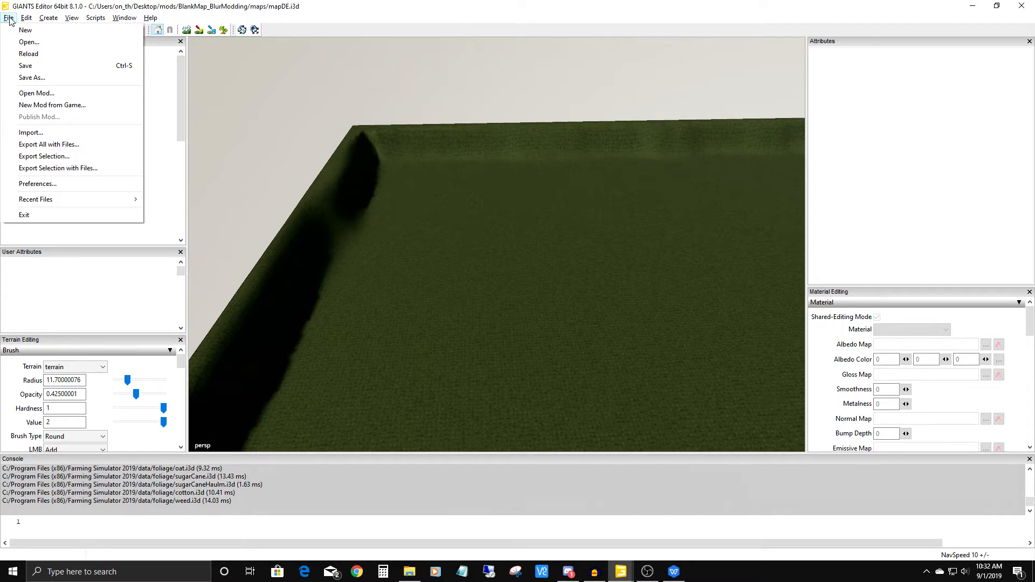
{"action": "left_click", "coordinate": [37, 132]}
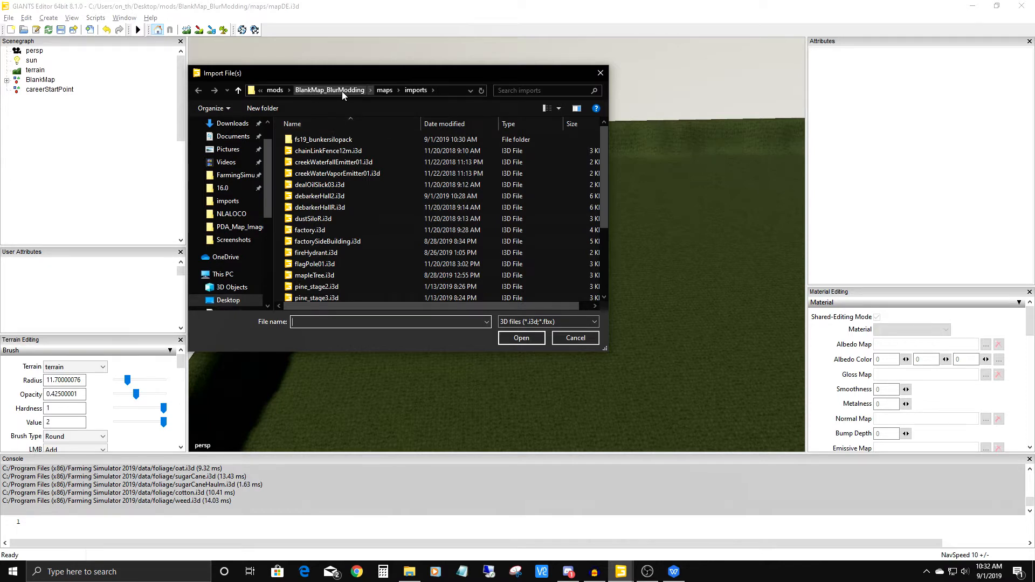
{"action": "left_click", "coordinate": [318, 198]}
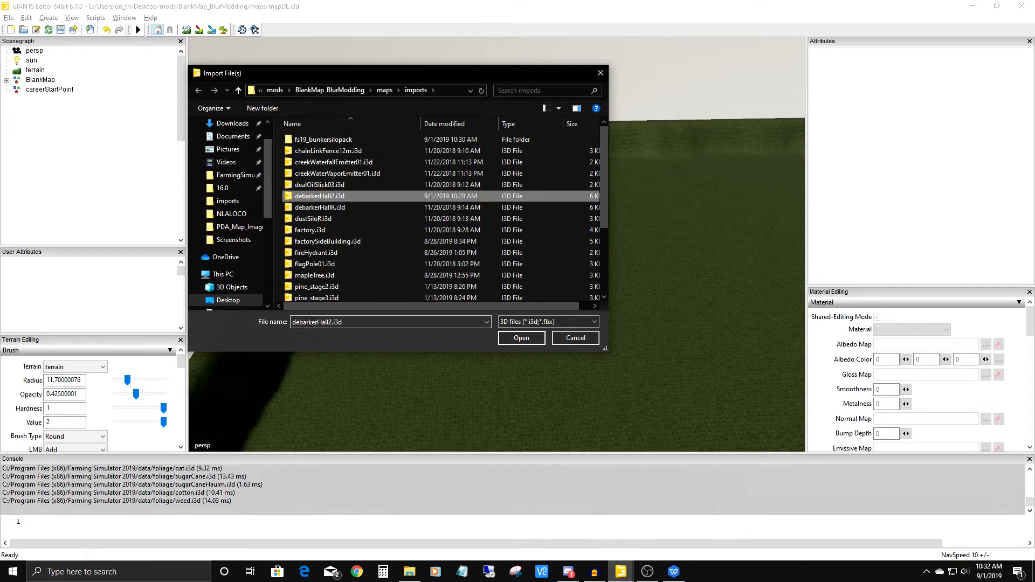
{"action": "left_click", "coordinate": [520, 338]}
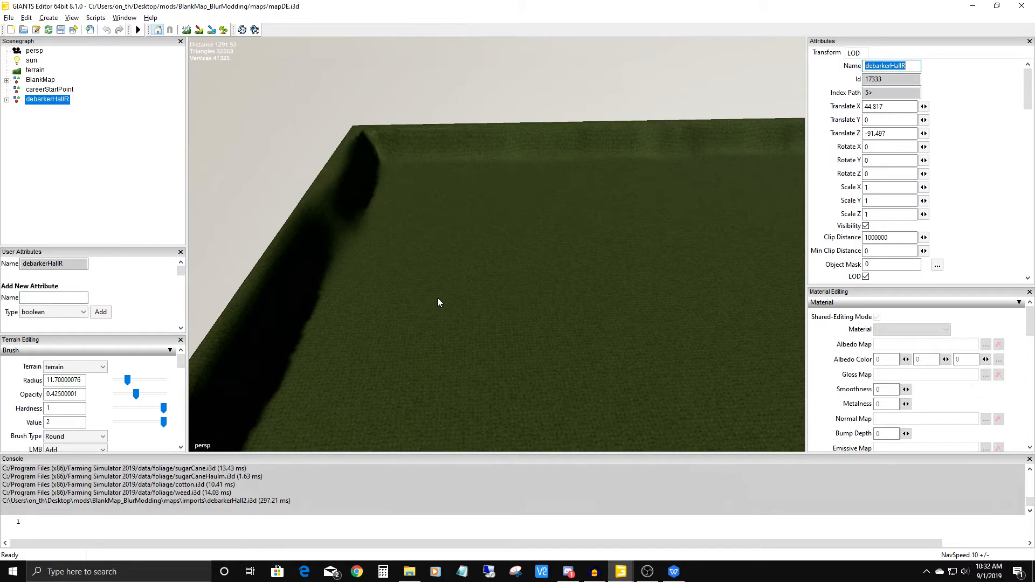
Look across the terrain for the imported debarker hall's position and bring the view back to the walled plot's interior.
{"action": "left_click_drag", "start_coordinate": [438, 298], "coordinate": [680, 266], "text": "alt"}
{"action": "middle_click_drag", "start_coordinate": [680, 266], "coordinate": [434, 318], "text": "alt"}
{"action": "left_click_drag", "start_coordinate": [549, 257], "coordinate": [563, 244], "text": "alt"}
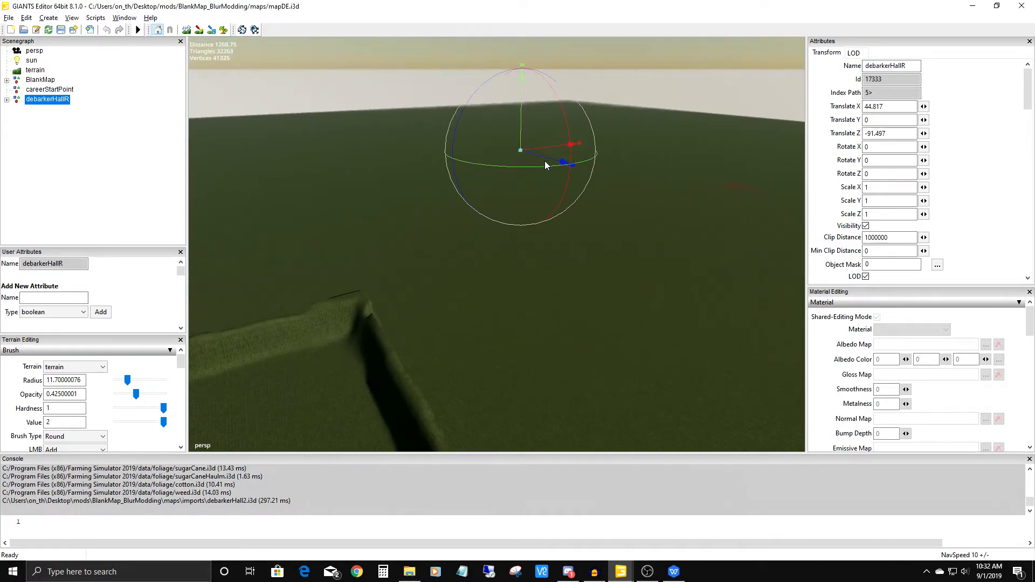
{"action": "left_click_drag", "start_coordinate": [517, 268], "coordinate": [518, 237], "text": "alt"}
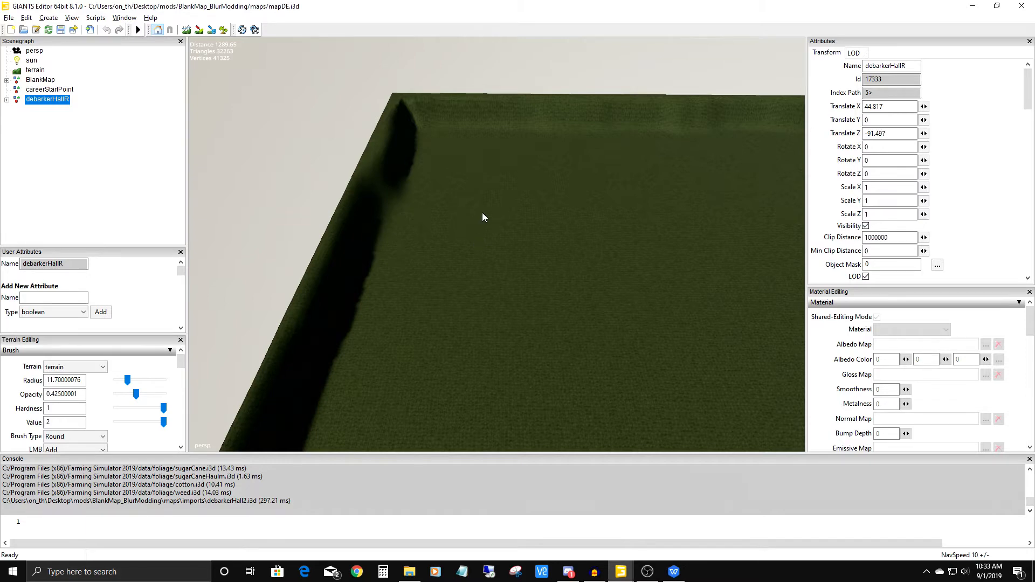
Place the debarker hall on the terrain near the walled plot's corner with interactive placement, at about X -895, Y 58, Z 928.
{"action": "key", "text": "ctrl+b"}
{"action": "left_click", "coordinate": [513, 218]}
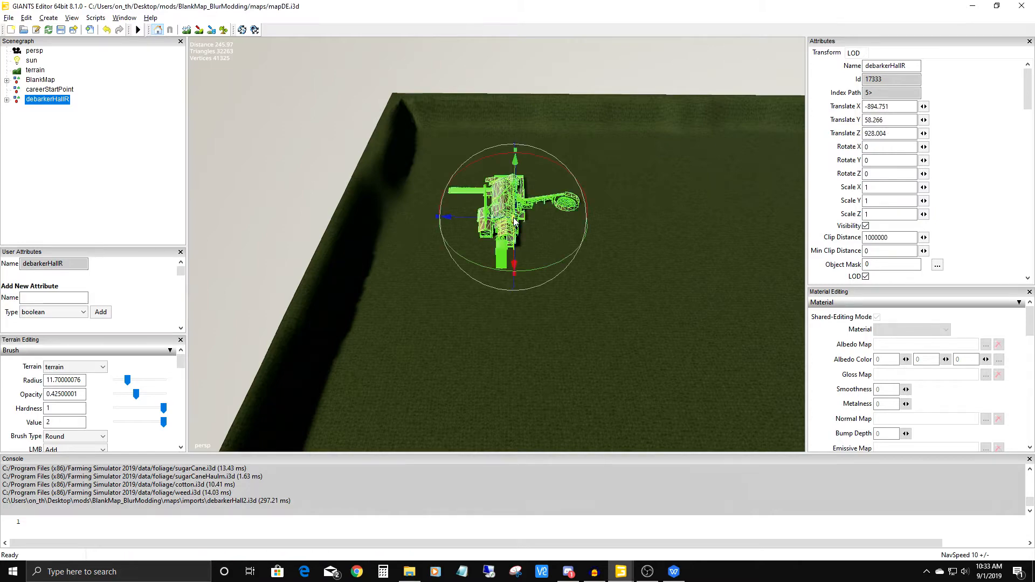
{"action": "right_click_drag", "start_coordinate": [501, 325], "coordinate": [563, 3], "text": "alt"}
{"action": "right_click_drag", "start_coordinate": [533, 377], "coordinate": [545, 212], "text": "alt"}
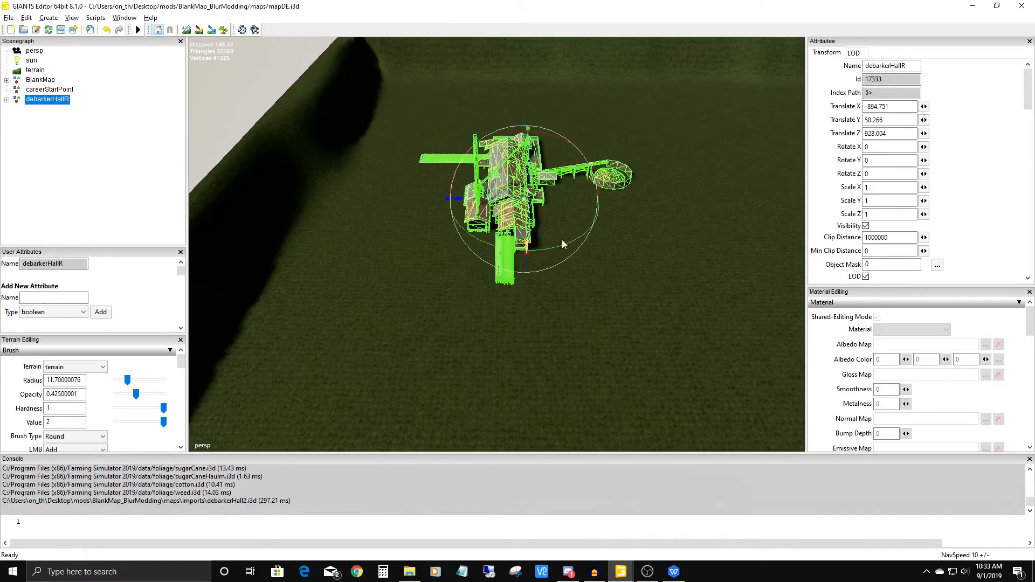
{"action": "left_click_drag", "start_coordinate": [545, 212], "coordinate": [563, 242], "text": "alt"}
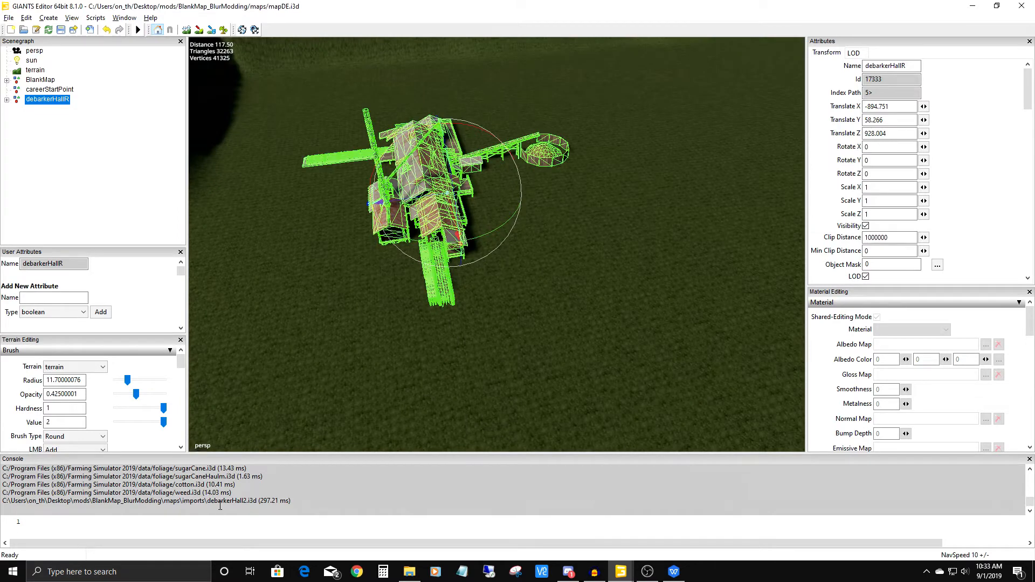
Highlight the debarkerHall2.i3d import line in the console and examine the placed, deselected hall from several sides.
{"action": "left_click_drag", "start_coordinate": [3, 501], "coordinate": [293, 505]}
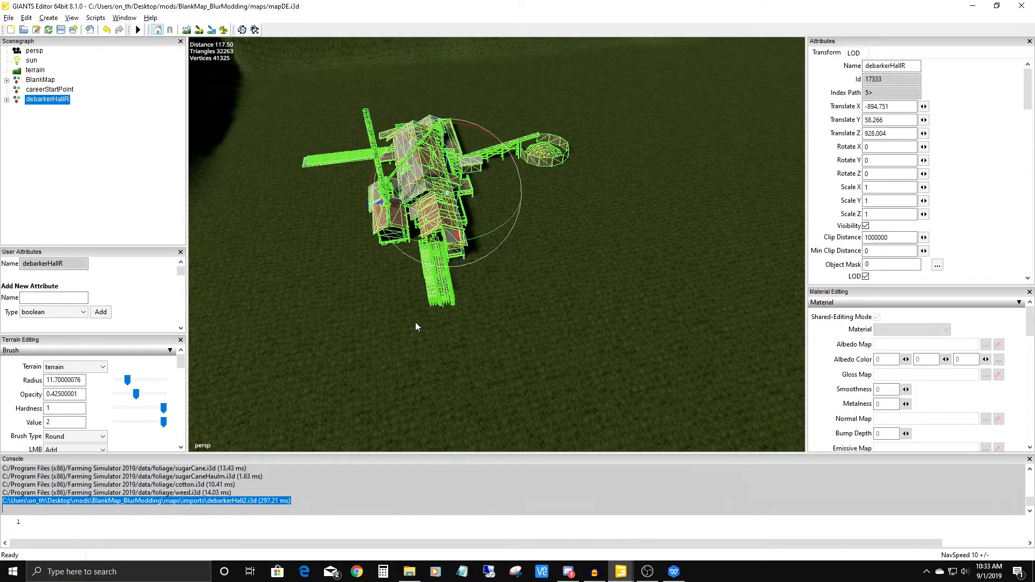
{"action": "left_click_drag", "start_coordinate": [422, 348], "coordinate": [430, 298], "text": "alt"}
{"action": "middle_click_drag", "start_coordinate": [429, 298], "coordinate": [689, 129], "text": "alt"}
{"action": "scroll", "coordinate": [509, 312], "scroll_direction": "up", "scroll_amount": 5}
{"action": "middle_click_drag", "start_coordinate": [502, 354], "coordinate": [513, 292], "text": "alt"}
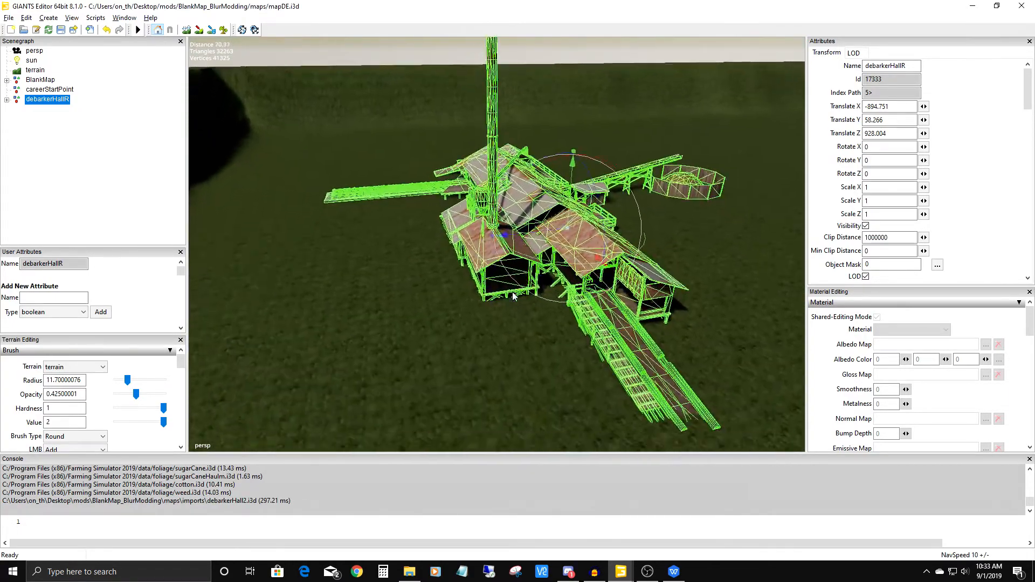
{"action": "left_click_drag", "start_coordinate": [502, 361], "coordinate": [513, 320], "text": "alt"}
{"action": "left_click", "coordinate": [531, 113]}
{"action": "left_click_drag", "start_coordinate": [490, 232], "coordinate": [494, 327], "text": "alt"}
{"action": "middle_click_drag", "start_coordinate": [443, 260], "coordinate": [638, 332], "text": "alt"}
{"action": "scroll", "coordinate": [614, 237], "scroll_direction": "up", "scroll_amount": 3}
{"action": "middle_click_drag", "start_coordinate": [452, 238], "coordinate": [553, 285], "text": "alt"}
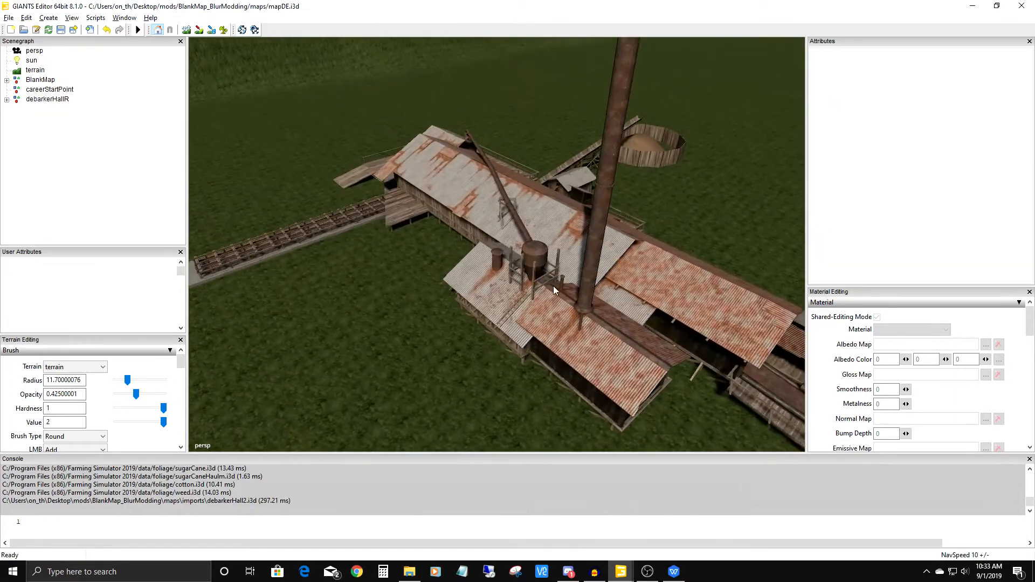
{"action": "scroll", "coordinate": [497, 271], "scroll_direction": "down", "scroll_amount": 2}
{"action": "middle_click_drag", "start_coordinate": [487, 234], "coordinate": [575, 320], "text": "alt"}
{"action": "scroll", "coordinate": [573, 231], "scroll_direction": "up", "scroll_amount": 3}
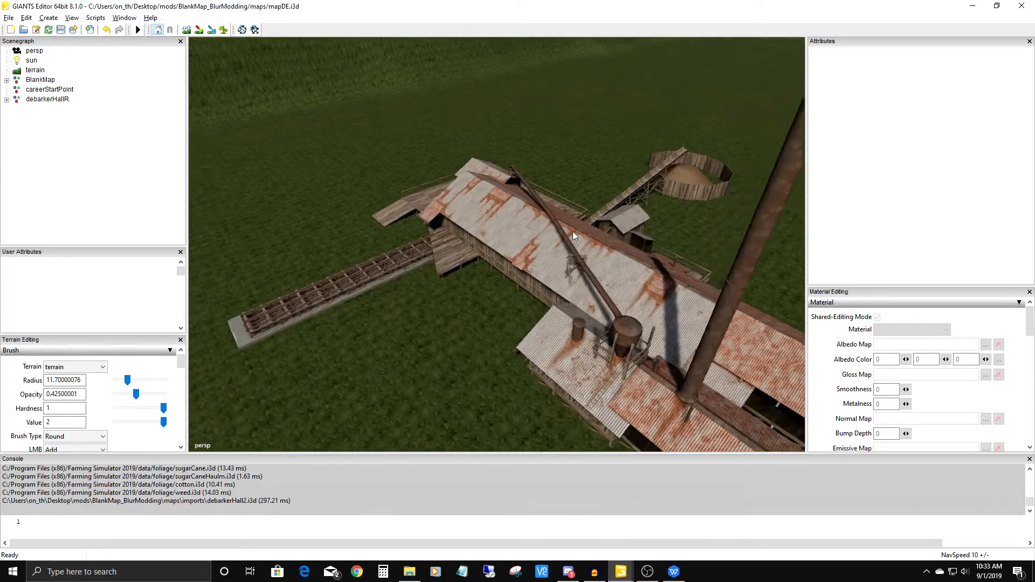
{"action": "left_click_drag", "start_coordinate": [536, 270], "coordinate": [577, 264], "text": "alt"}
{"action": "scroll", "coordinate": [552, 295], "scroll_direction": "down", "scroll_amount": 4}
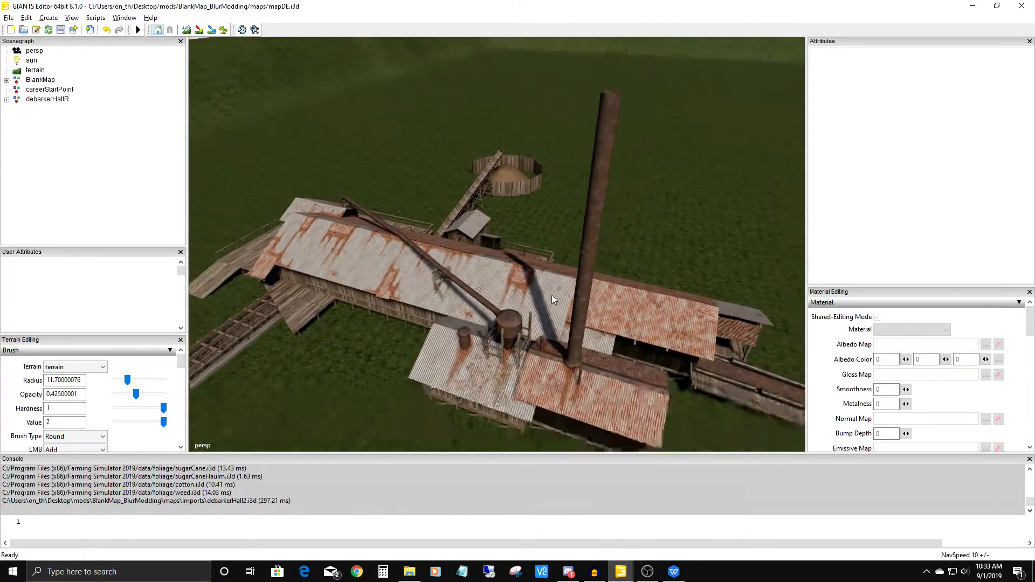
{"action": "middle_click_drag", "start_coordinate": [557, 271], "coordinate": [426, 242], "text": "alt"}
{"action": "left_click_drag", "start_coordinate": [425, 242], "coordinate": [403, 271], "text": "alt"}
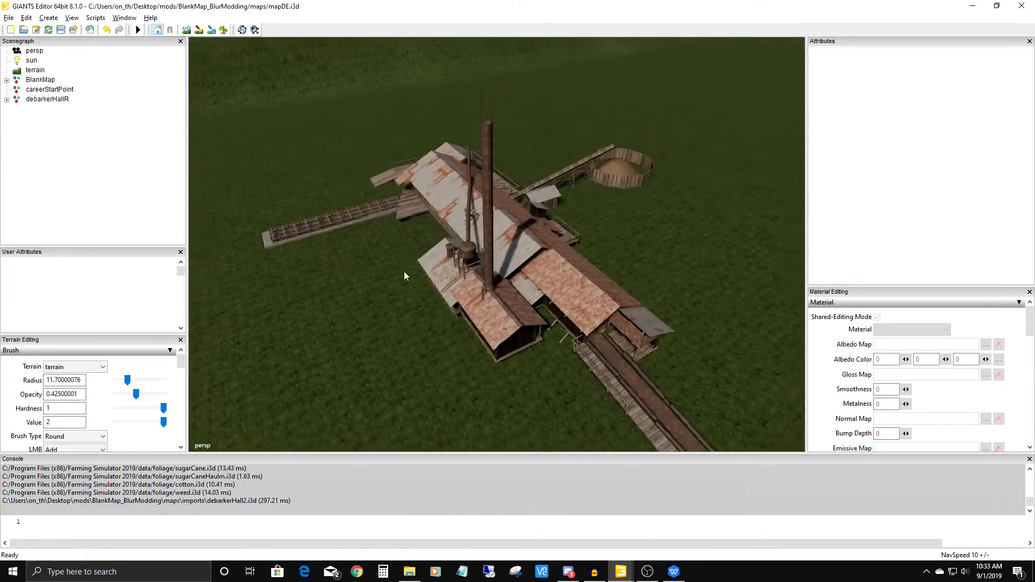
{"action": "scroll", "coordinate": [388, 307], "scroll_direction": "down", "scroll_amount": 4}
{"action": "left_click_drag", "start_coordinate": [370, 351], "coordinate": [509, 253], "text": "alt"}
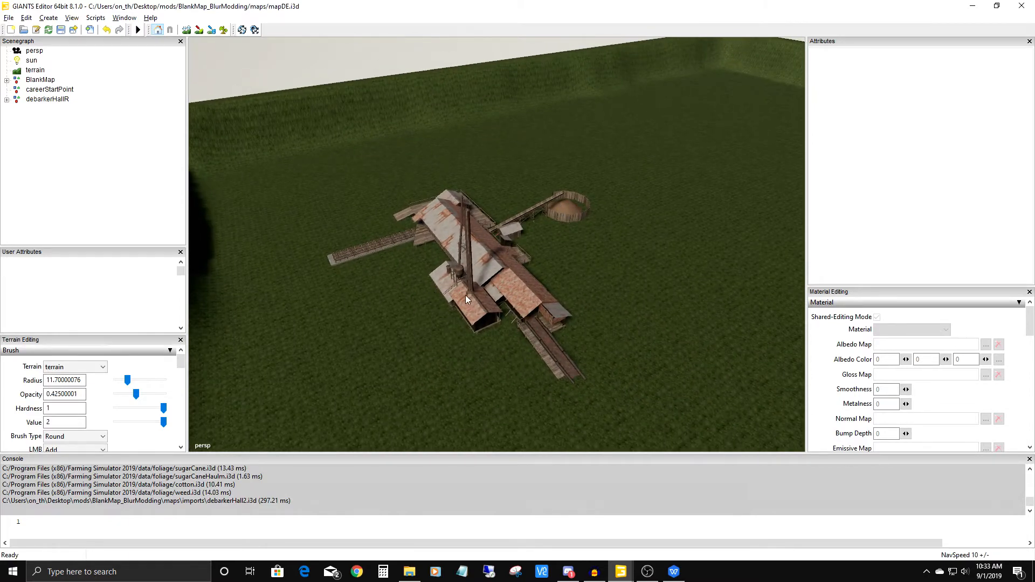
Select the debarker hall and rotate it roughly half a turn about its vertical axis, to about X -180, Y 4.9, Z 180.
{"action": "left_click", "coordinate": [470, 322]}
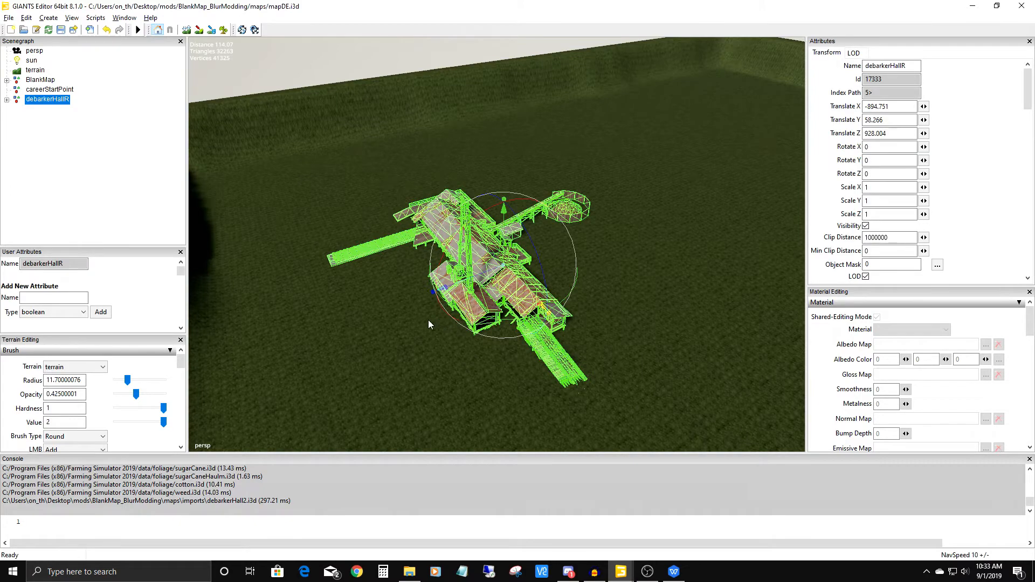
{"action": "right_click_drag", "start_coordinate": [399, 229], "coordinate": [387, 347], "text": "alt"}
{"action": "middle_click_drag", "start_coordinate": [387, 347], "coordinate": [347, 218], "text": "alt"}
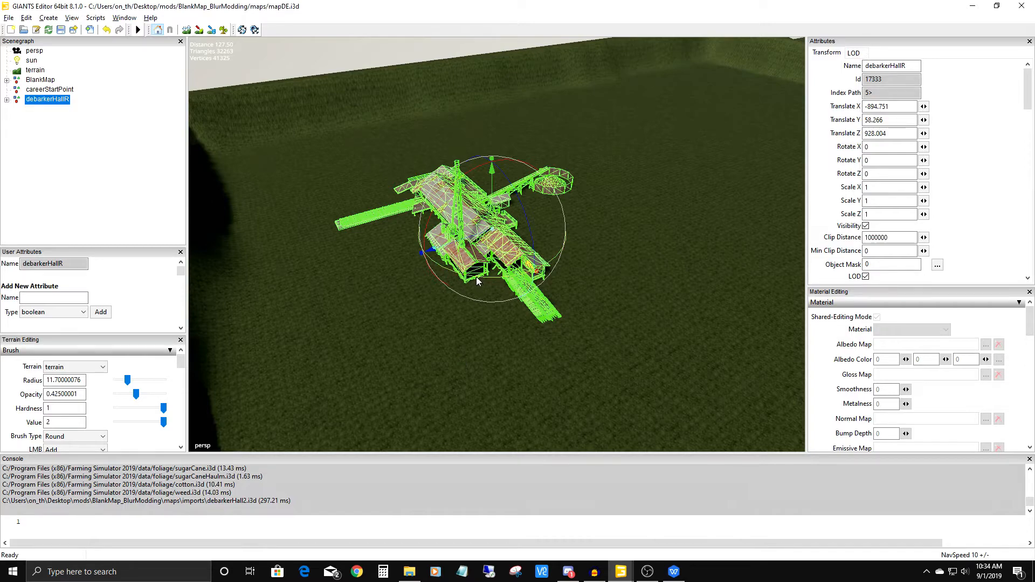
{"action": "left_click_drag", "start_coordinate": [476, 280], "coordinate": [521, 176]}
{"action": "left_click_drag", "start_coordinate": [551, 246], "coordinate": [602, 342], "text": "alt"}
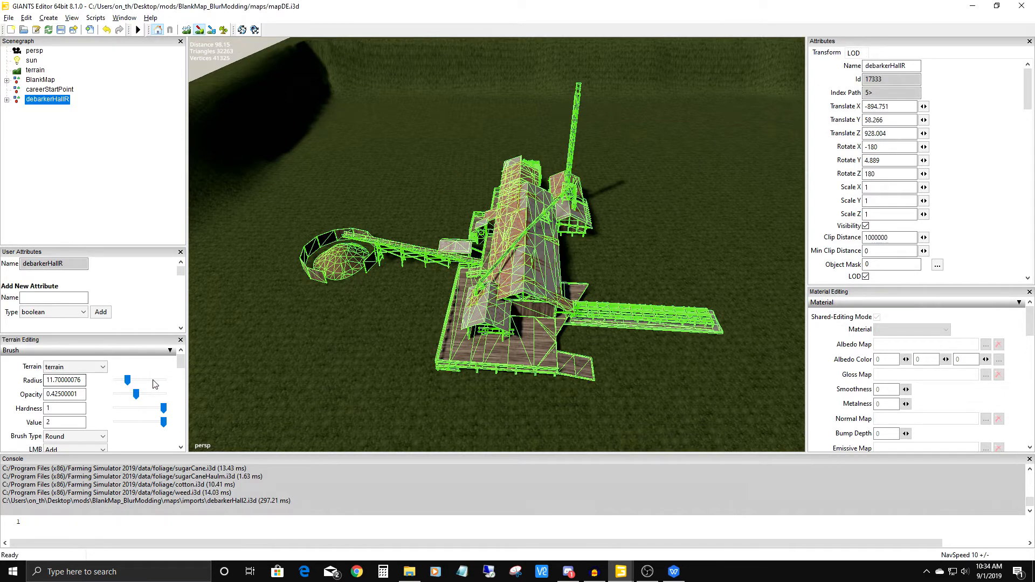
Paint a wide strip of the ASPHALT texture layer on the terrain under the debarker hall's deck and ramp.
{"action": "scroll", "coordinate": [182, 363], "scroll_direction": "down", "scroll_amount": 3}
{"action": "left_click", "coordinate": [76, 382]}
{"action": "left_click", "coordinate": [83, 401]}
{"action": "scroll", "coordinate": [172, 377], "scroll_direction": "down", "scroll_amount": 8}
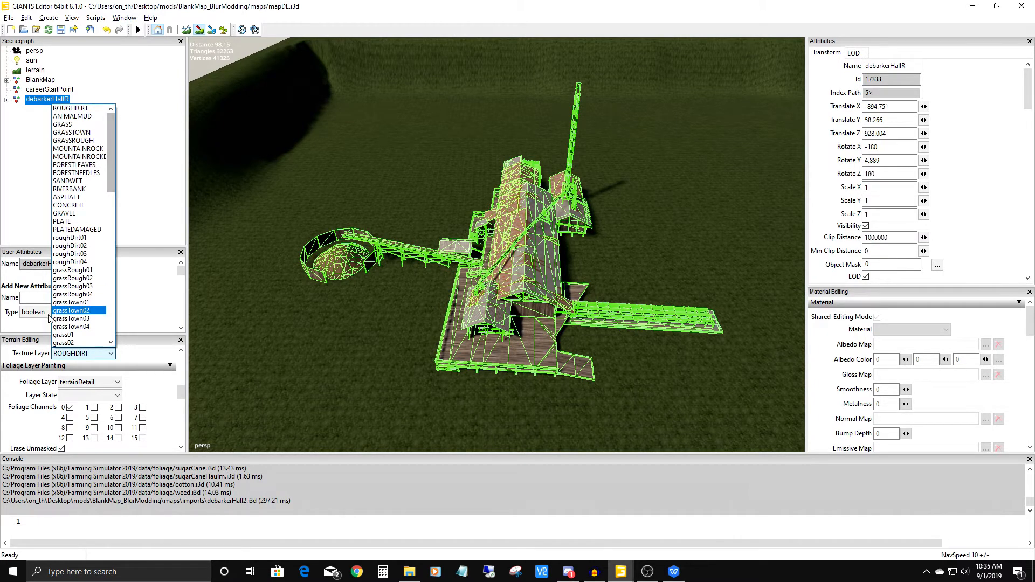
{"action": "left_click", "coordinate": [71, 198]}
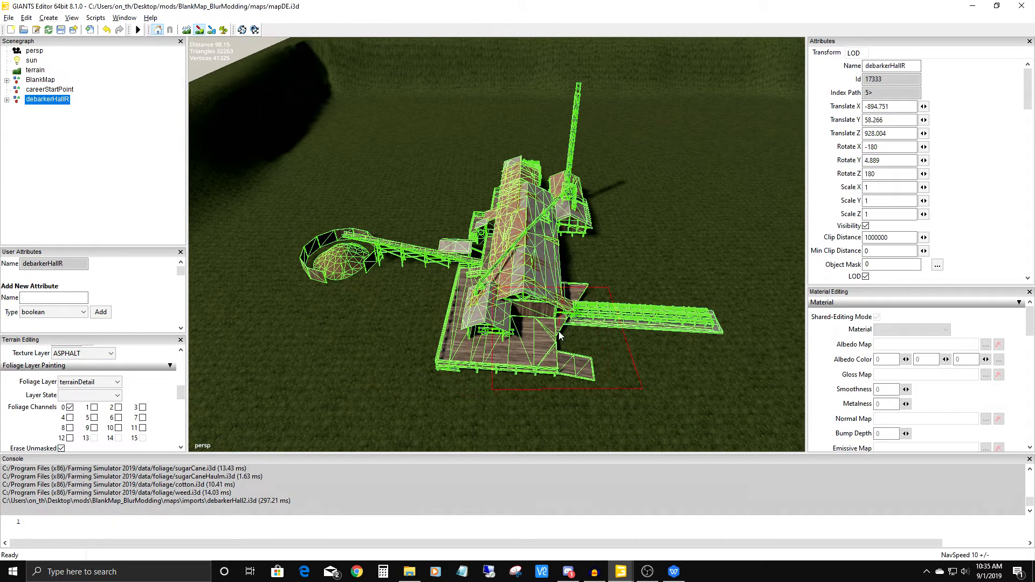
{"action": "mouse_move", "coordinate": [560, 331]}
{"action": "left_mouse_down"}
{"action": "mouse_move", "coordinate": [328, 328]}
{"action": "mouse_move", "coordinate": [366, 332]}
{"action": "left_mouse_up"}
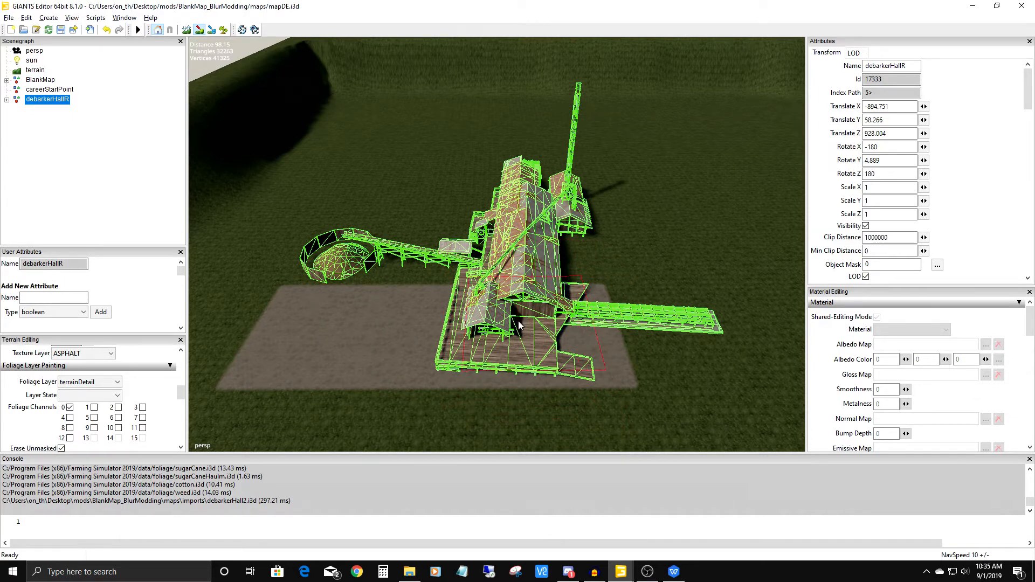
{"action": "left_click_drag", "start_coordinate": [611, 324], "coordinate": [655, 327]}
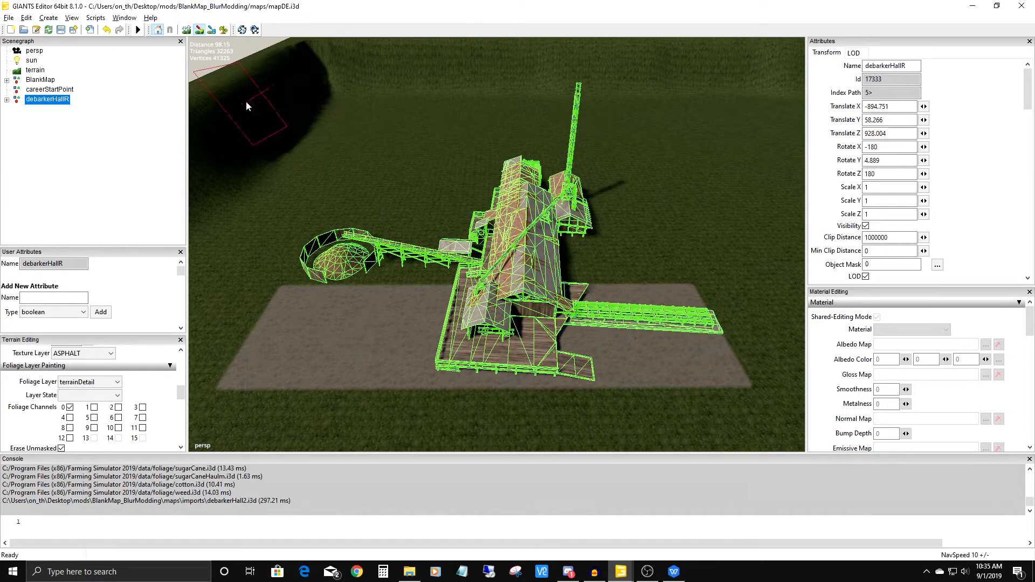
Straighten the debarker hall against the asphalt strip by rotating it and setting its Y rotation to exactly 0.
{"action": "mouse_move", "coordinate": [416, 223]}
{"action": "right_mouse_down", "text": "alt"}
{"action": "mouse_move", "coordinate": [406, 314]}
{"action": "mouse_move", "coordinate": [486, 245]}
{"action": "right_mouse_up", "text": "alt"}
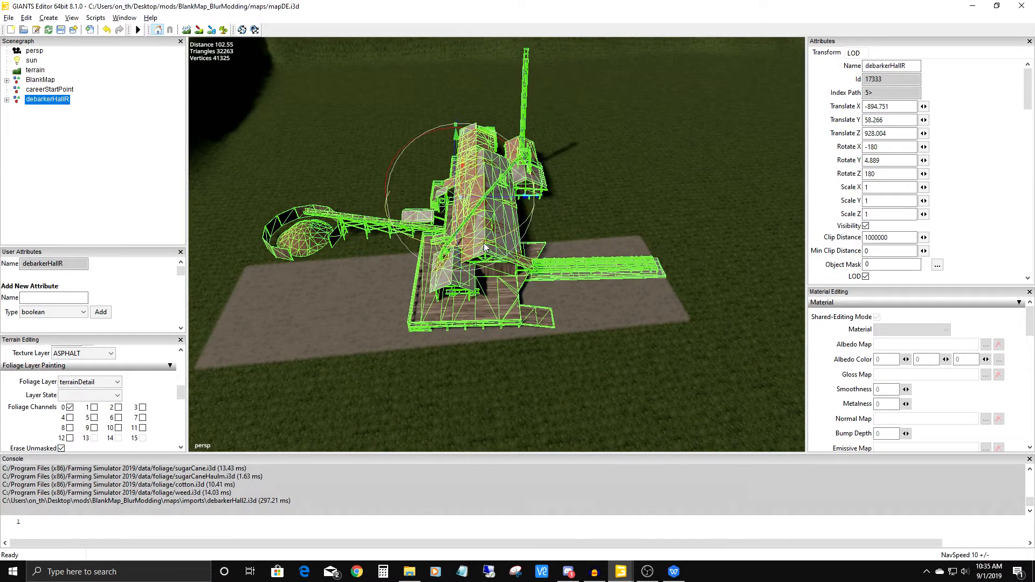
{"action": "left_click_drag", "start_coordinate": [481, 246], "coordinate": [490, 247]}
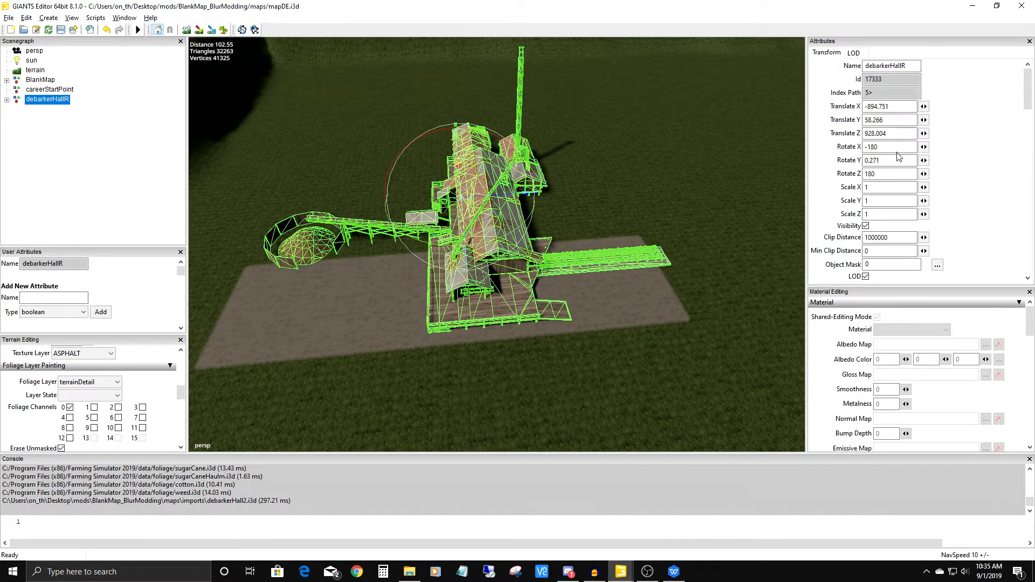
{"action": "double_click", "coordinate": [865, 160]}
{"action": "type", "text": "0"}
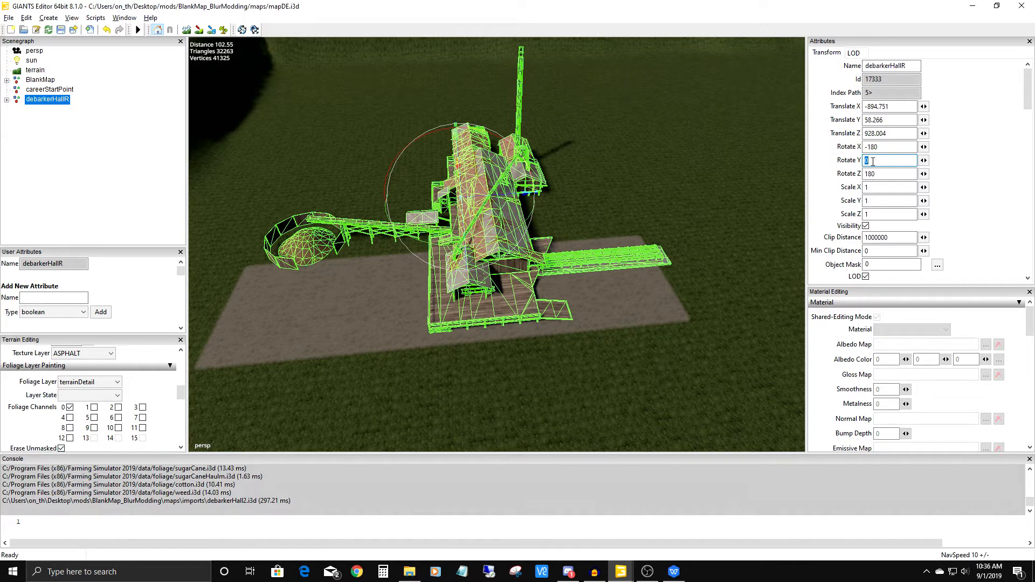
Try the debarker hall's Y rotation at 90 and 180, and set it back to 0.
{"action": "type", "text": "90"}
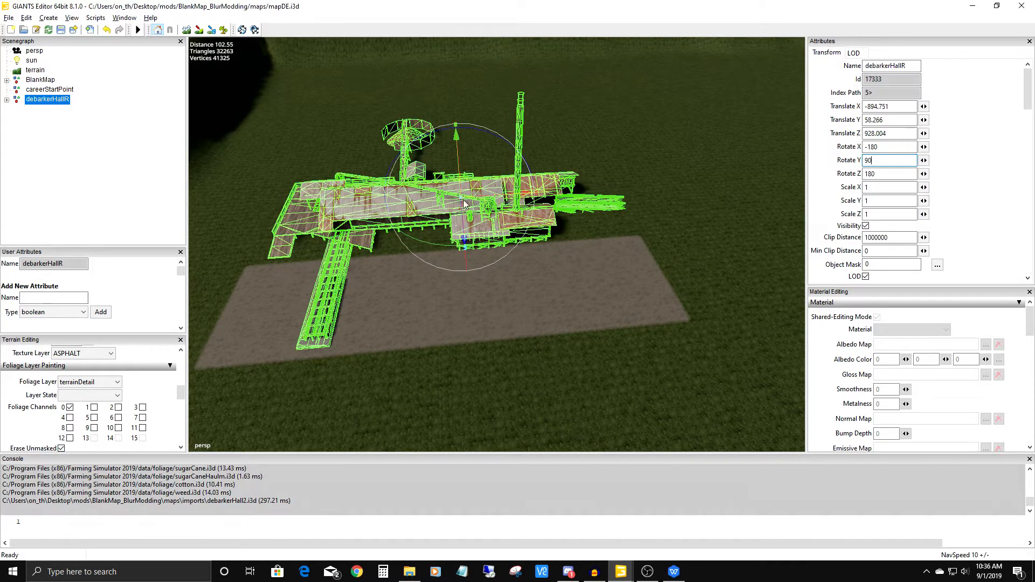
{"action": "double_click", "coordinate": [877, 160]}
{"action": "type", "text": "180"}
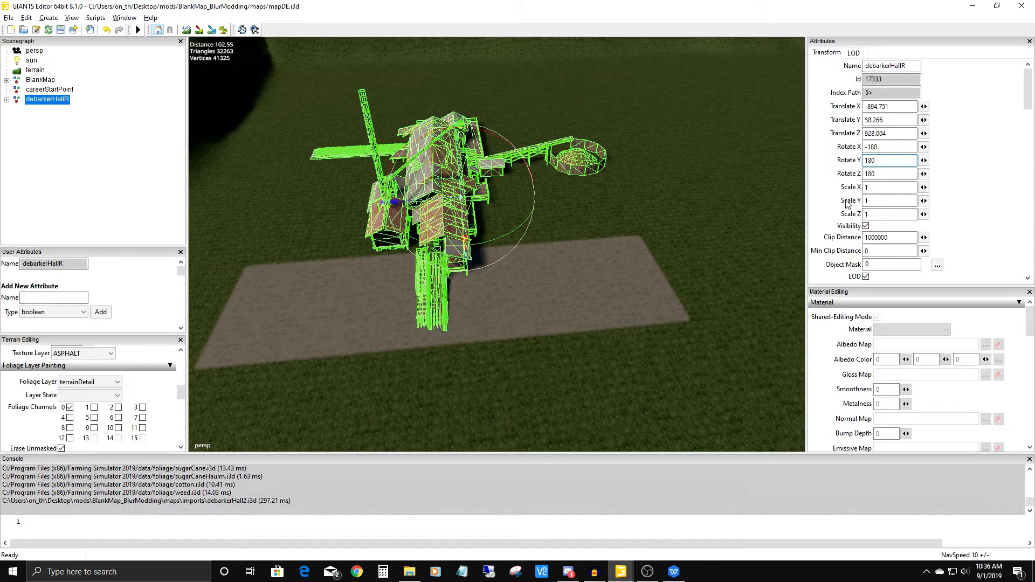
{"action": "double_click", "coordinate": [869, 160]}
{"action": "type", "text": "0"}
Examine the debarker hall's alignment with the asphalt strip and the plot around it.
{"action": "right_click_drag", "start_coordinate": [581, 283], "coordinate": [531, 319], "text": "alt"}
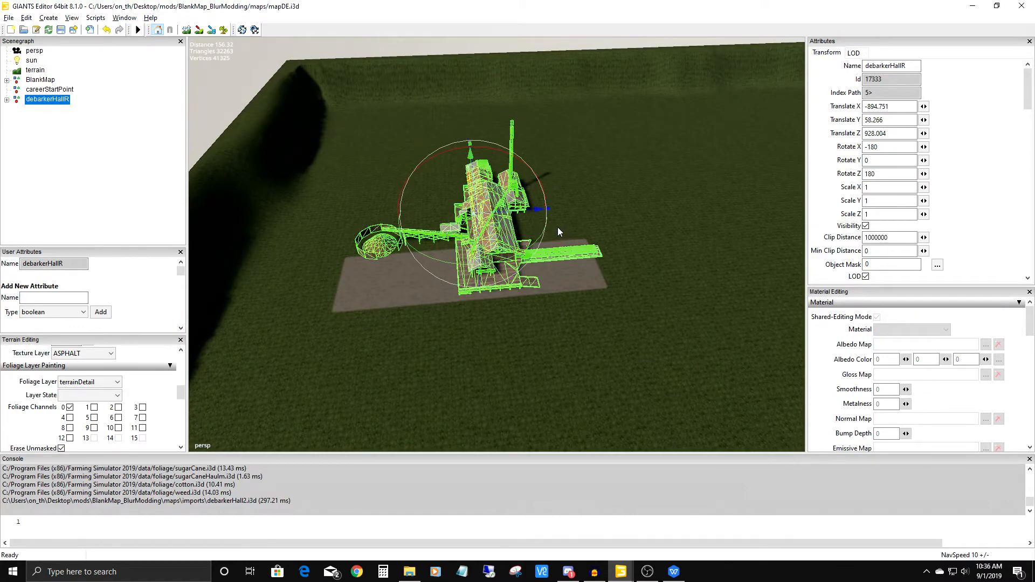
{"action": "left_click_drag", "start_coordinate": [495, 331], "coordinate": [458, 347], "text": "alt"}
{"action": "right_click_drag", "start_coordinate": [458, 348], "coordinate": [557, 5], "text": "alt"}
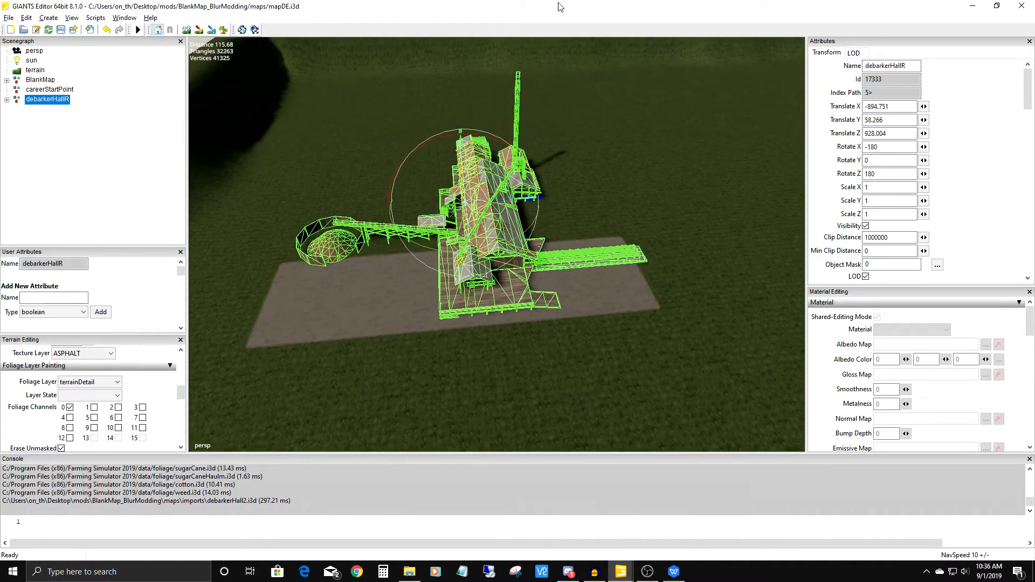
{"action": "middle_click_drag", "start_coordinate": [477, 286], "coordinate": [520, 241], "text": "alt"}
{"action": "left_click_drag", "start_coordinate": [519, 241], "coordinate": [506, 263], "text": "alt"}
{"action": "middle_click_drag", "start_coordinate": [506, 264], "coordinate": [425, 355], "text": "alt"}
{"action": "left_click_drag", "start_coordinate": [425, 354], "coordinate": [472, 293], "text": "alt"}
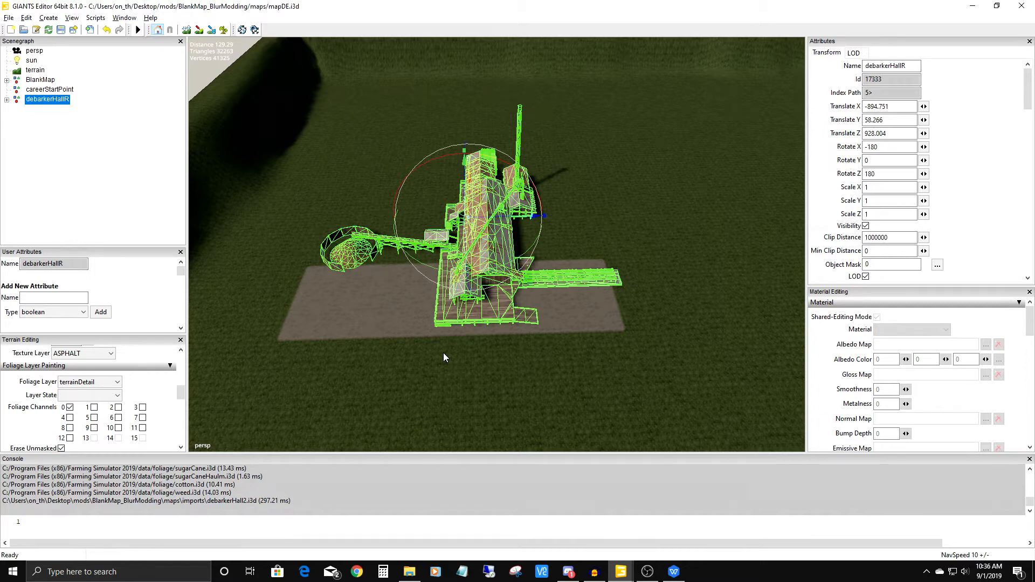
{"action": "left_click", "coordinate": [11, 17]}
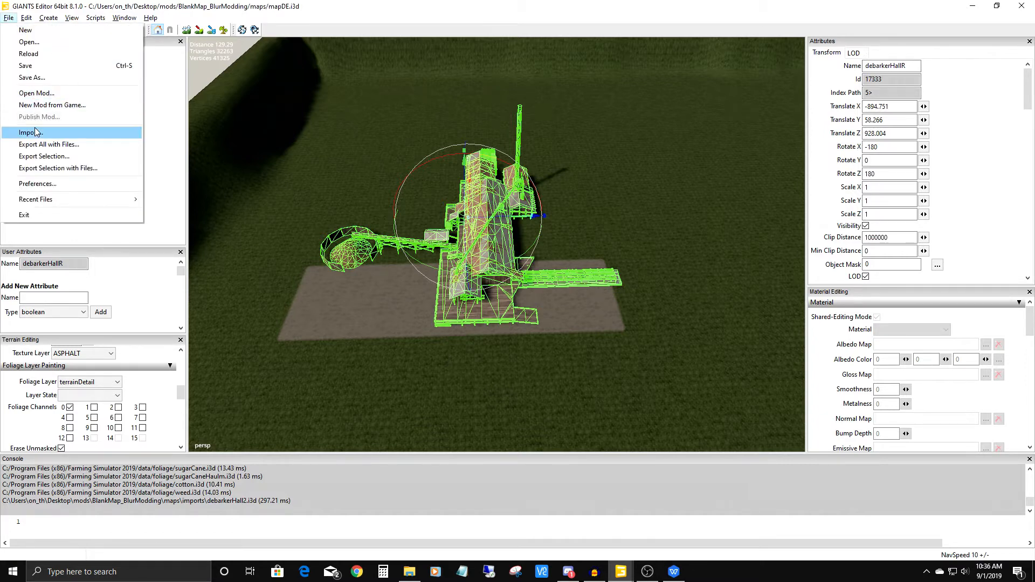
{"action": "left_click", "coordinate": [445, 11]}
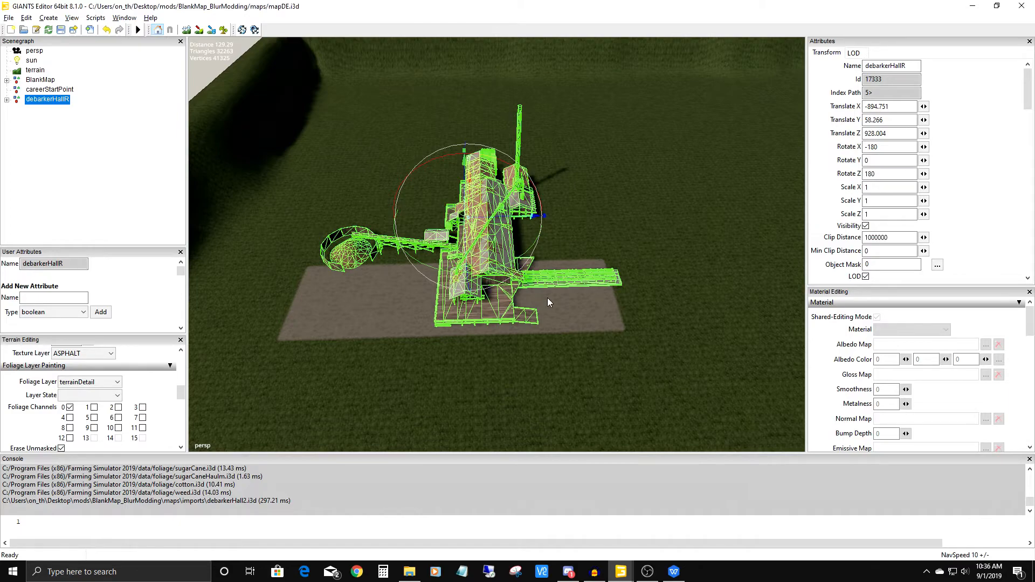
Raise the debarker hall along its vertical axis to about Y 69, and undo the translation.
{"action": "left_click_drag", "start_coordinate": [448, 354], "coordinate": [515, 316], "text": "alt"}
{"action": "middle_click_drag", "start_coordinate": [515, 317], "coordinate": [571, 221], "text": "alt"}
{"action": "scroll", "coordinate": [571, 222], "scroll_direction": "up", "scroll_amount": 5}
{"action": "left_click_drag", "start_coordinate": [527, 312], "coordinate": [558, 232], "text": "alt"}
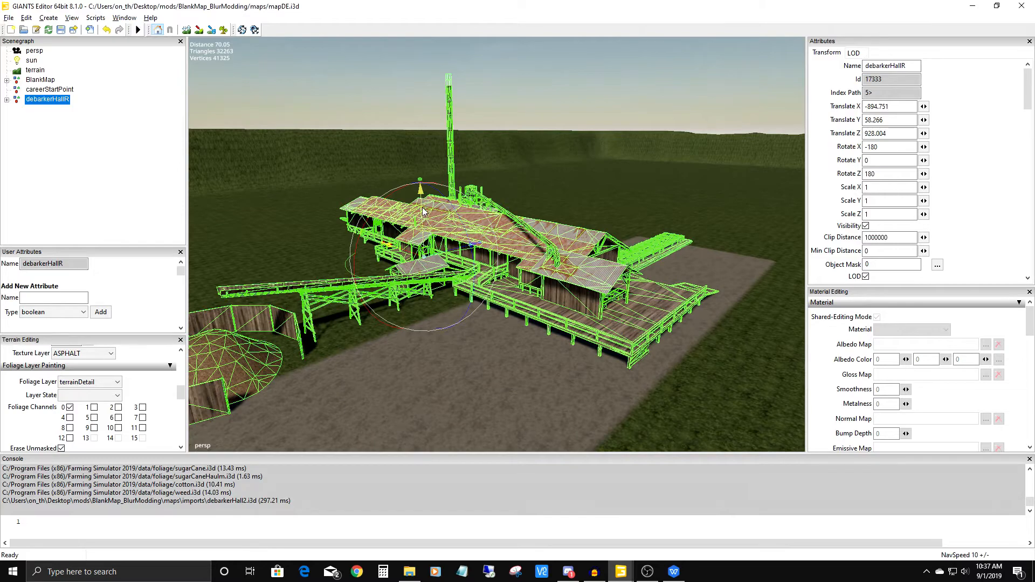
{"action": "left_click_drag", "start_coordinate": [423, 236], "coordinate": [436, 180]}
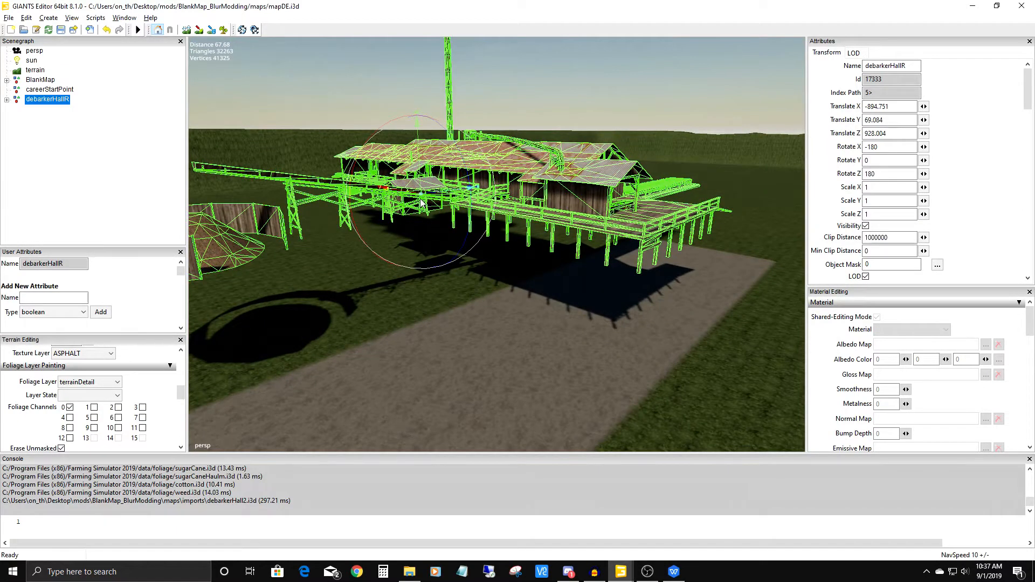
{"action": "left_click", "coordinate": [107, 31]}
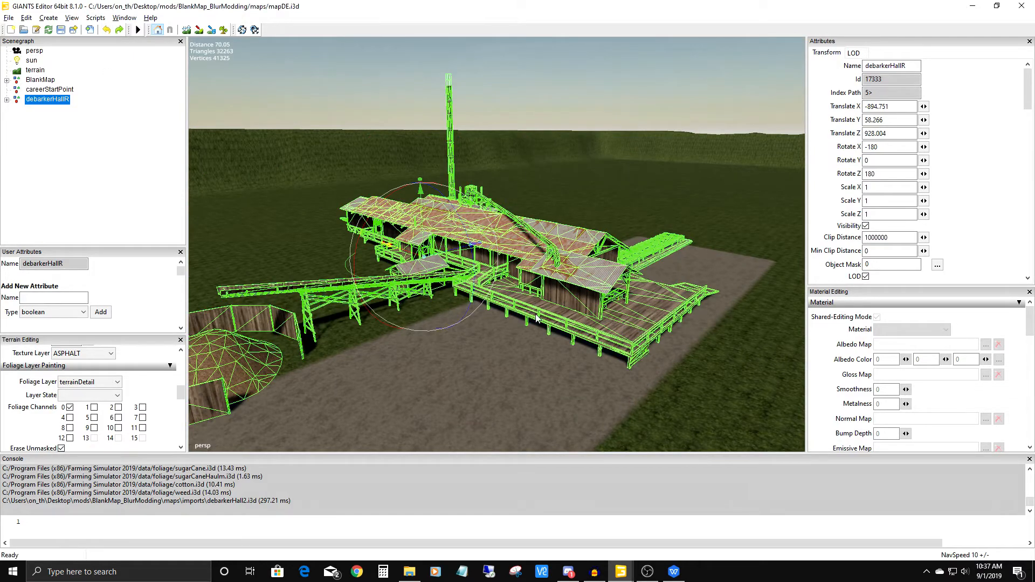
Lift the debarker hall off the ground and put it back on the terrain with interactive placement, at about X -903, Y 58, Z 924.
{"action": "left_click_drag", "start_coordinate": [426, 232], "coordinate": [416, 117]}
{"action": "left_click_drag", "start_coordinate": [419, 156], "coordinate": [345, 354], "text": "alt"}
{"action": "scroll", "coordinate": [436, 232], "scroll_direction": "down", "scroll_amount": 3}
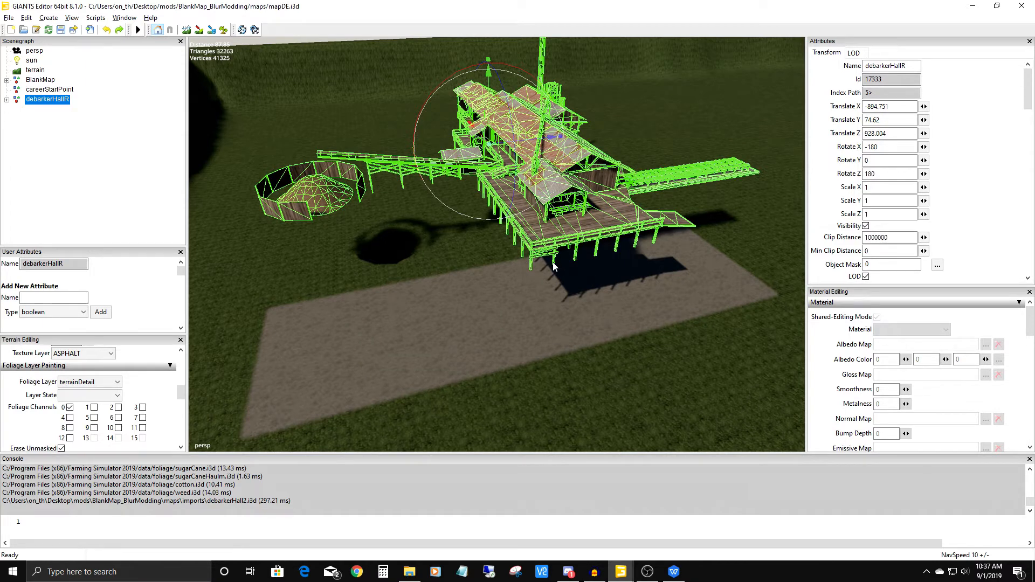
{"action": "key", "text": "ctrl+b"}
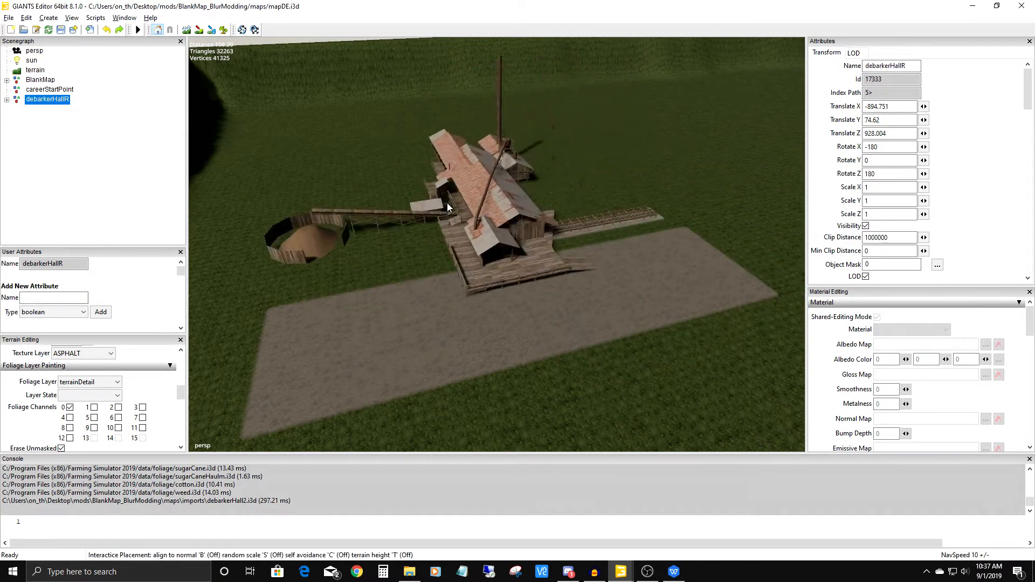
{"action": "left_click", "coordinate": [496, 194]}
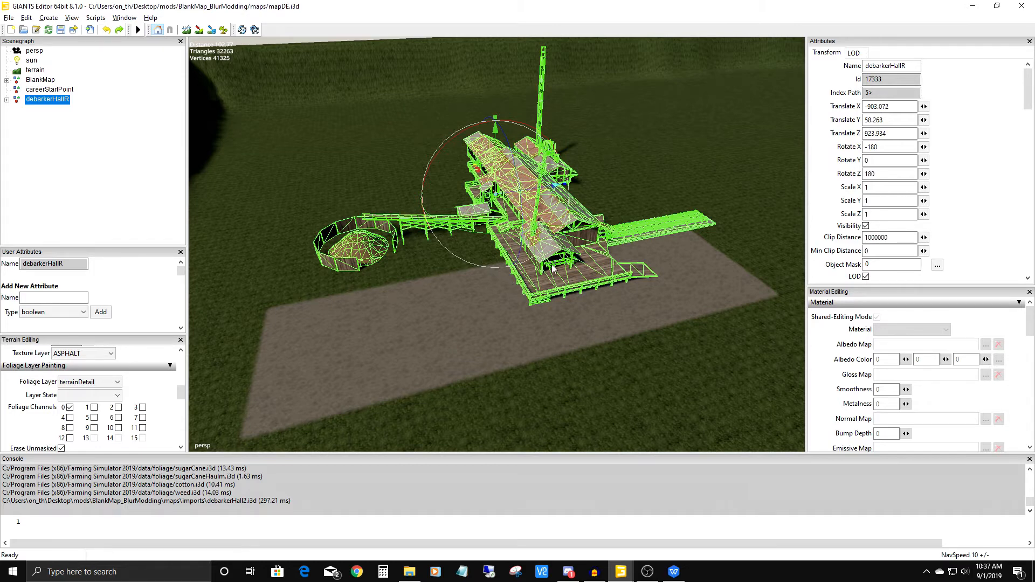
Import pine_stage3.i3d from the map's imports folder.
{"action": "scroll", "coordinate": [510, 282], "scroll_direction": "down", "scroll_amount": 3}
{"action": "middle_click_drag", "start_coordinate": [475, 324], "coordinate": [139, 380], "text": "alt"}
{"action": "scroll", "coordinate": [468, 222], "scroll_direction": "up", "scroll_amount": 2}
{"action": "left_click_drag", "start_coordinate": [467, 222], "coordinate": [596, 269], "text": "alt"}
{"action": "left_click", "coordinate": [491, 242]}
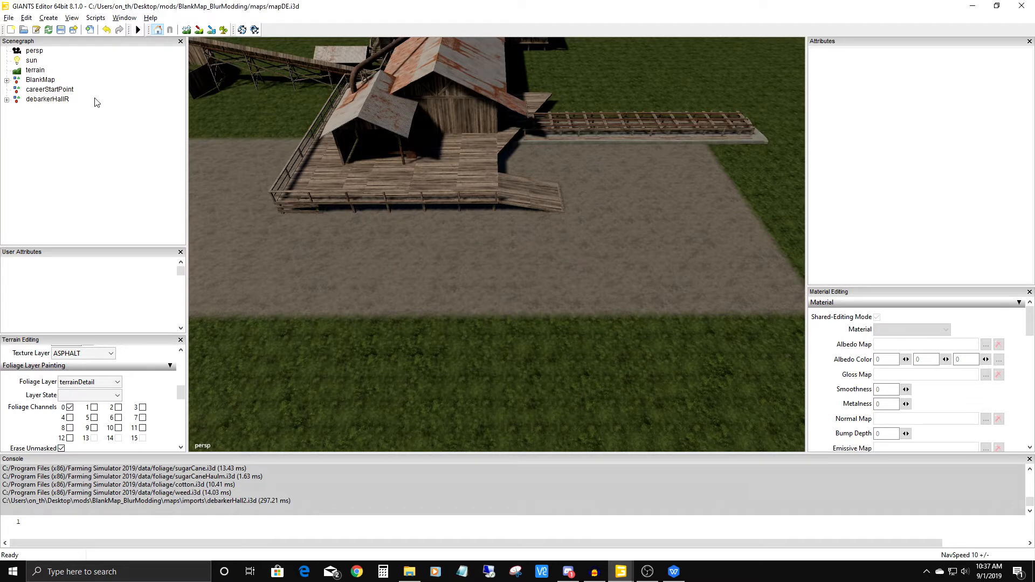
{"action": "left_click", "coordinate": [9, 18]}
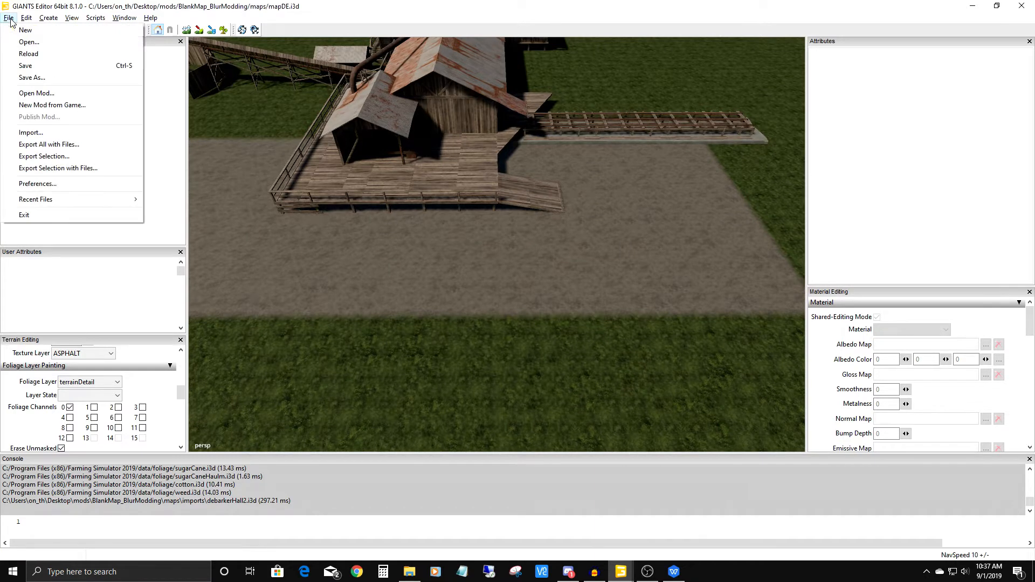
{"action": "left_click", "coordinate": [30, 132]}
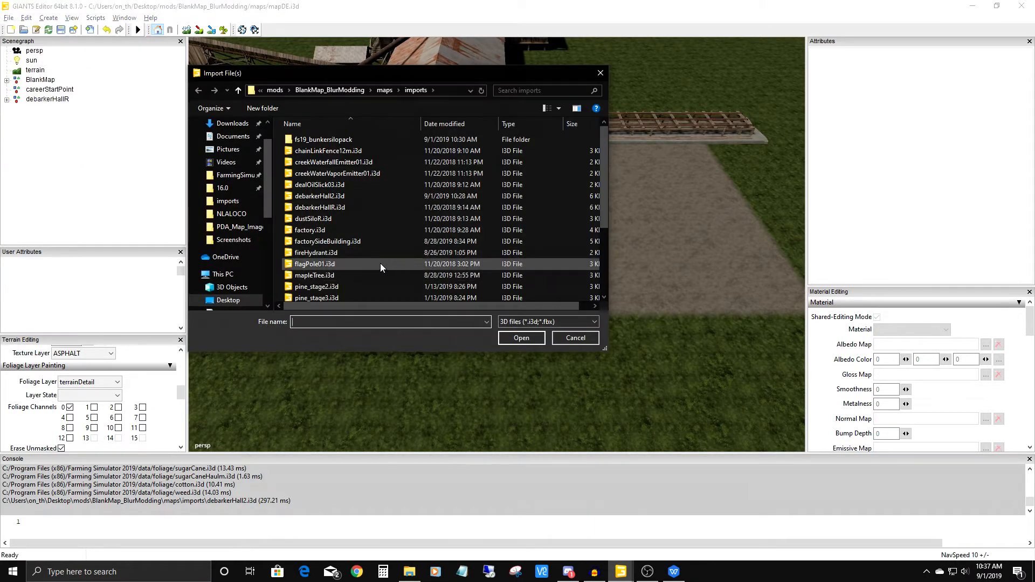
{"action": "scroll", "coordinate": [380, 263], "scroll_direction": "down", "scroll_amount": 3}
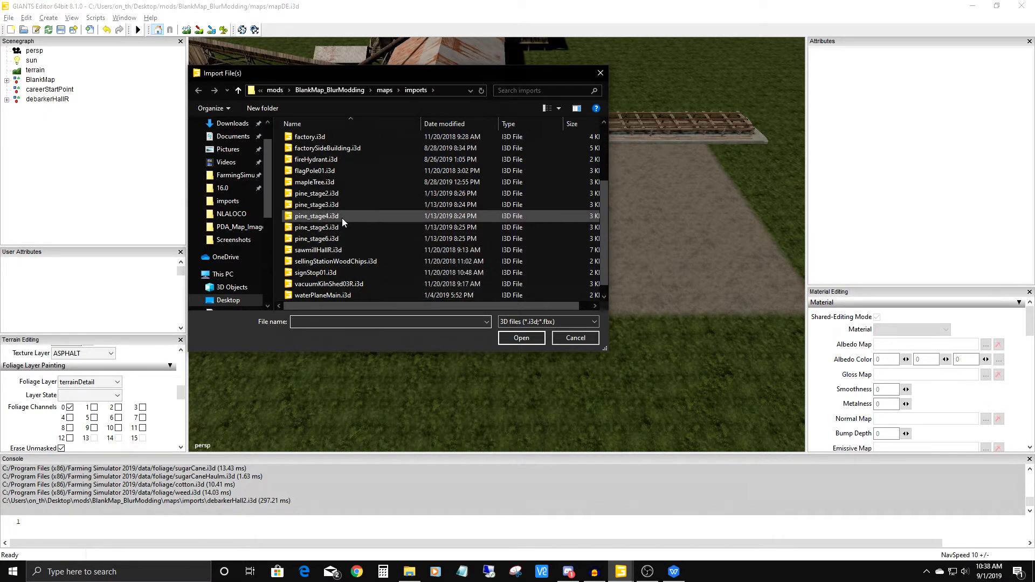
{"action": "left_click", "coordinate": [316, 205]}
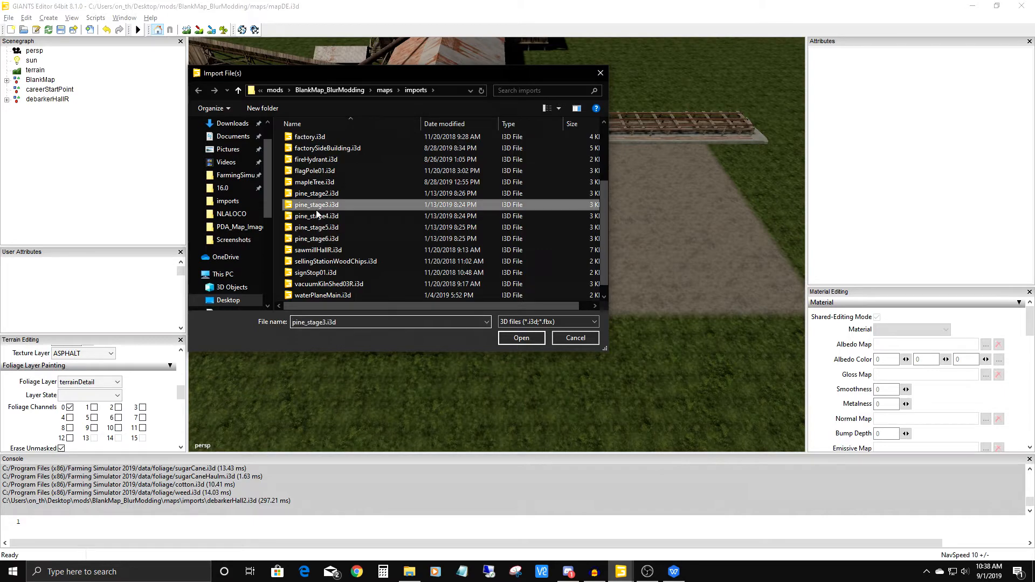
{"action": "left_click", "coordinate": [521, 338]}
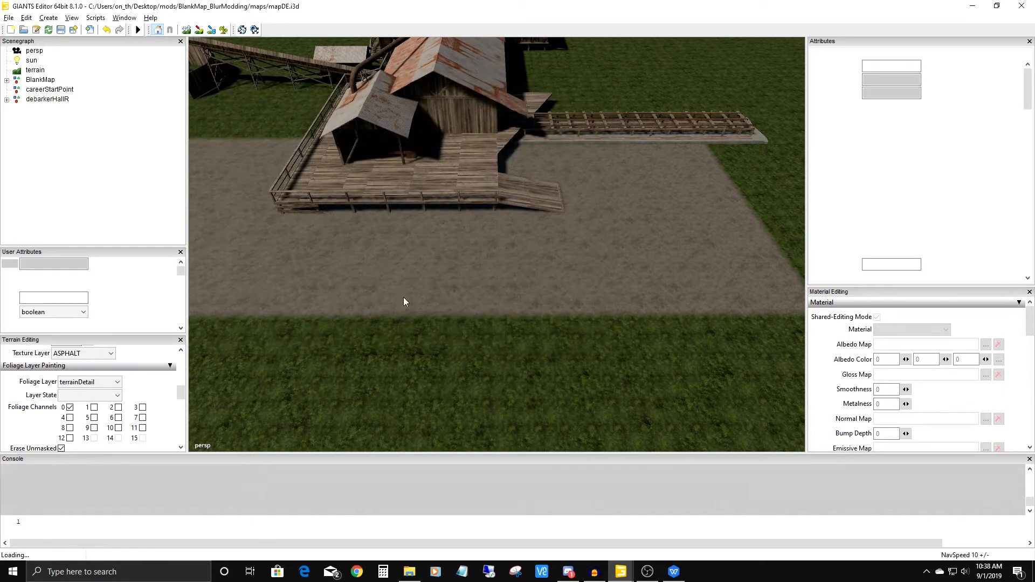
Create a new transform group at the root of the scene.
{"action": "scroll", "coordinate": [455, 179], "scroll_direction": "down", "scroll_amount": 5}
{"action": "middle_click_drag", "start_coordinate": [401, 386], "coordinate": [604, 181], "text": "alt"}
{"action": "scroll", "coordinate": [513, 266], "scroll_direction": "down", "scroll_amount": 2}
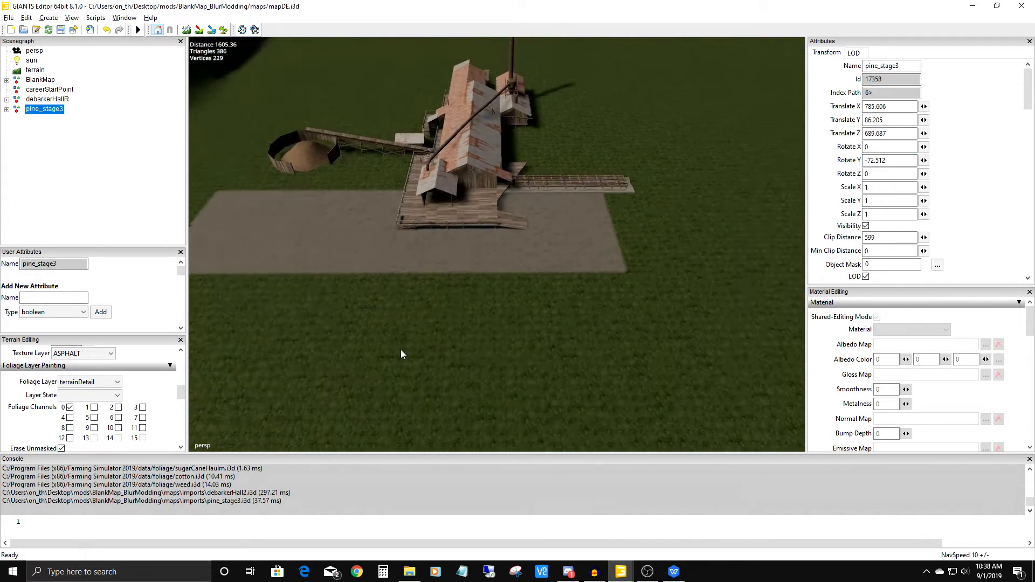
{"action": "middle_click_drag", "start_coordinate": [512, 266], "coordinate": [487, 303], "text": "alt"}
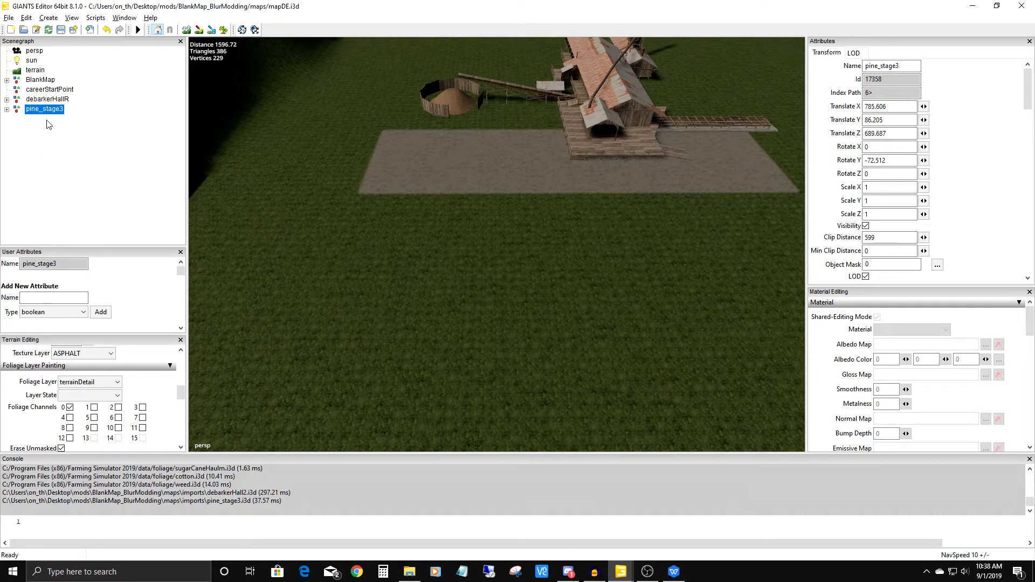
{"action": "left_click", "coordinate": [48, 19]}
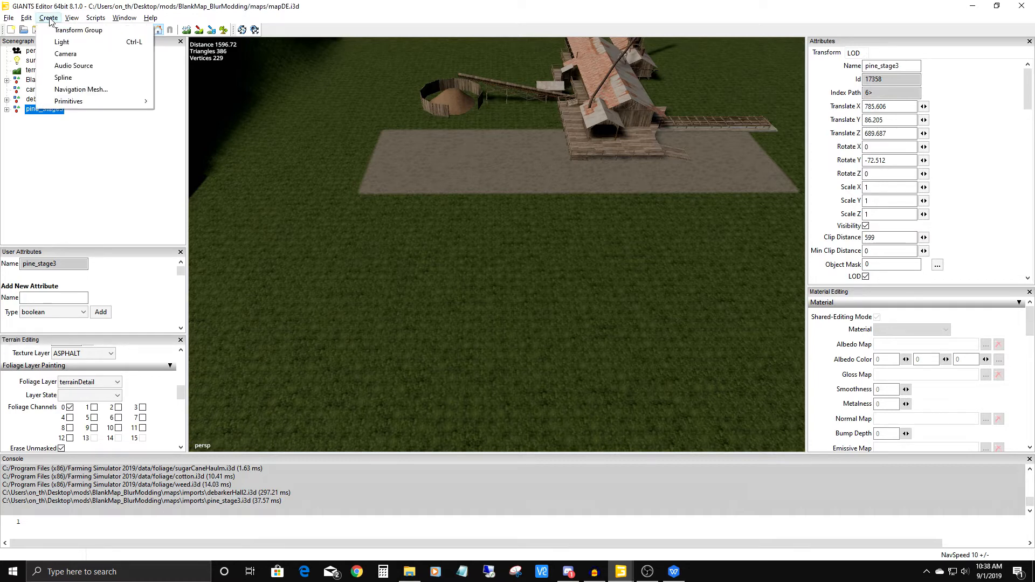
{"action": "left_click", "coordinate": [81, 31]}
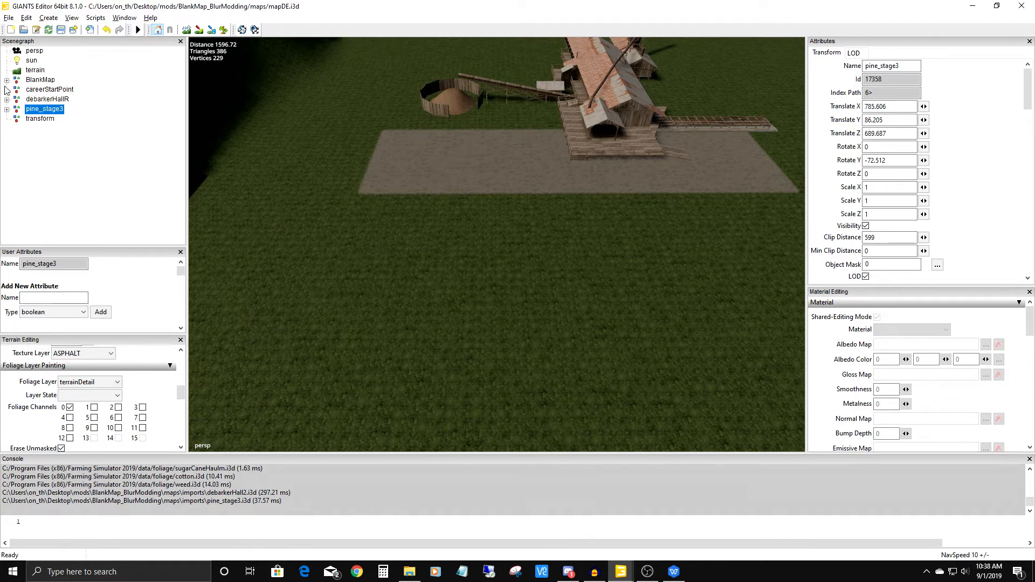
Examine how BlankMap nests its groups, from fields through field01 to fieldDimensions.
{"action": "left_click", "coordinate": [7, 80]}
{"action": "left_click", "coordinate": [17, 89]}
{"action": "left_click", "coordinate": [28, 99]}
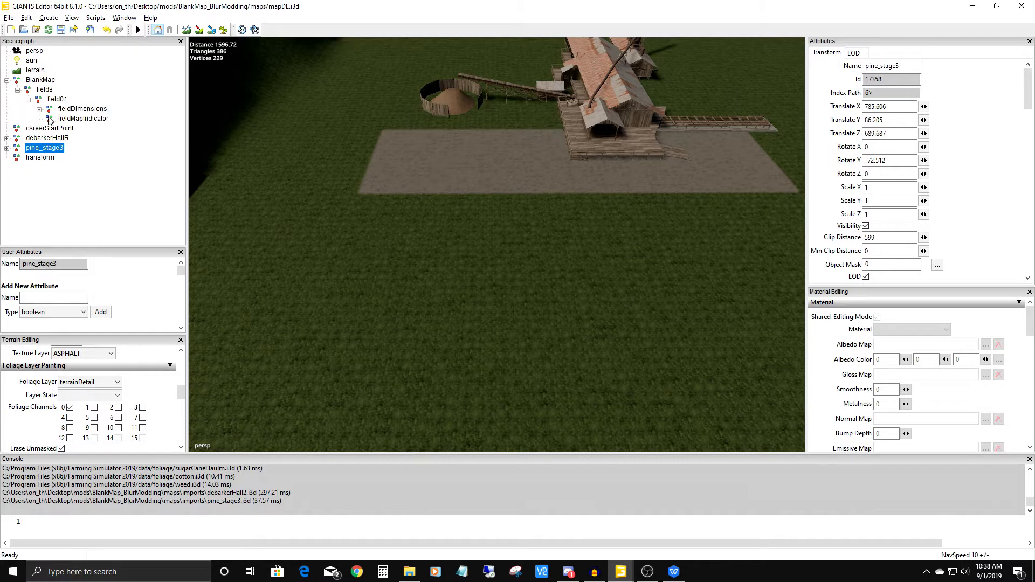
{"action": "left_click", "coordinate": [80, 108]}
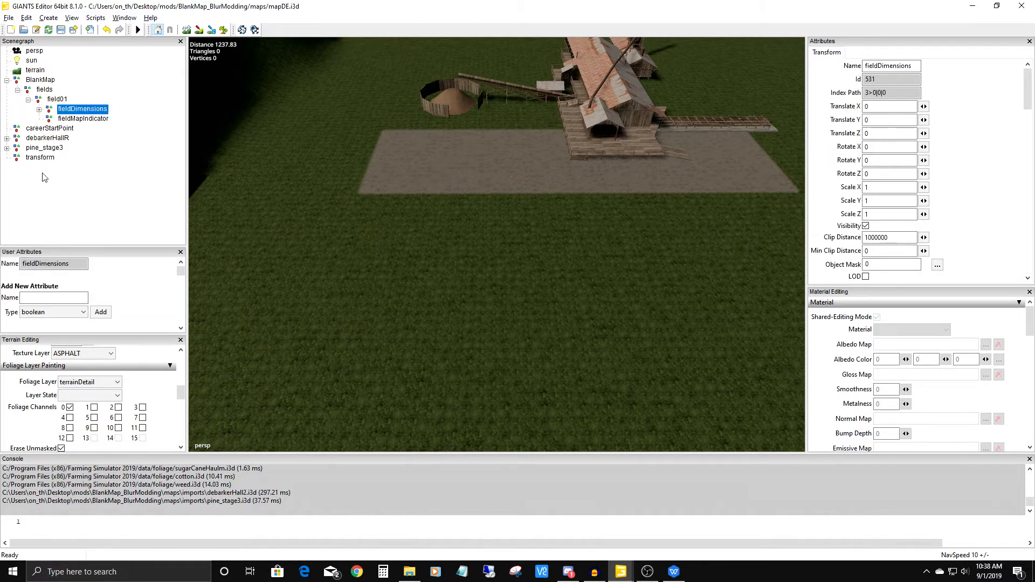
Collapse BlankMap and rename the new transform group to trees.
{"action": "left_click", "coordinate": [40, 158]}
{"action": "left_click", "coordinate": [7, 80]}
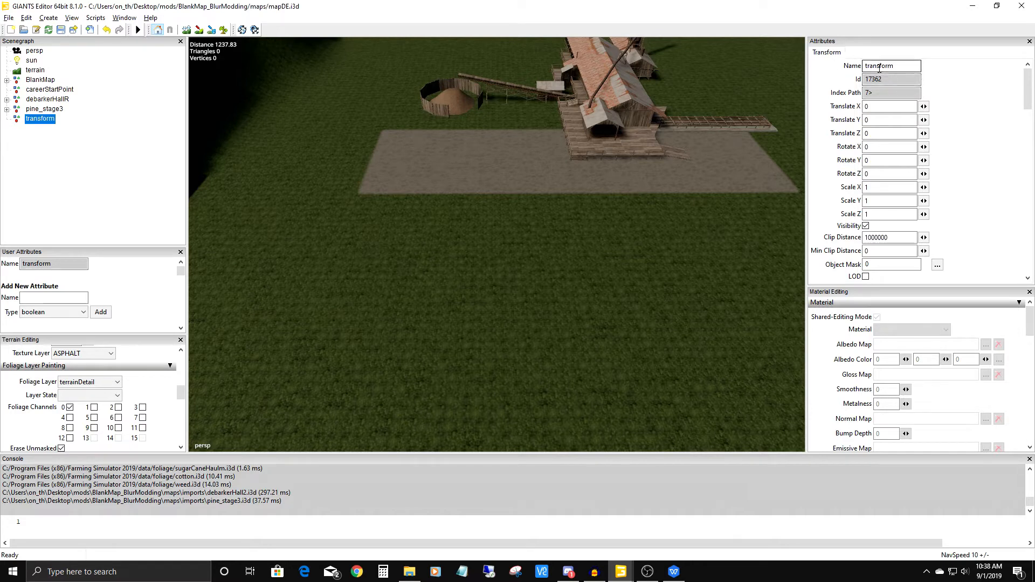
{"action": "double_click", "coordinate": [897, 66]}
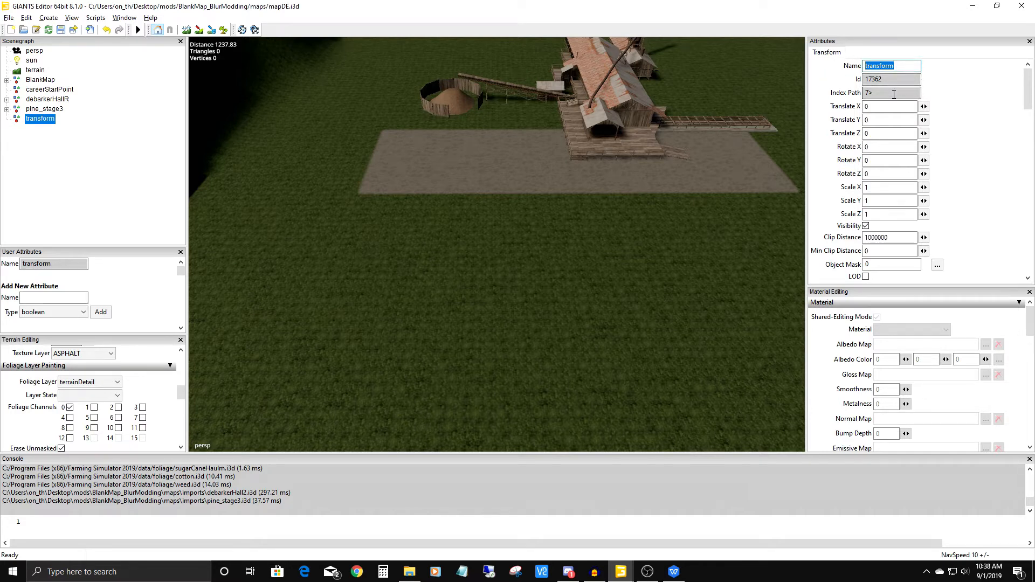
{"action": "type", "text": "trees"}
{"action": "key", "text": "Return"}
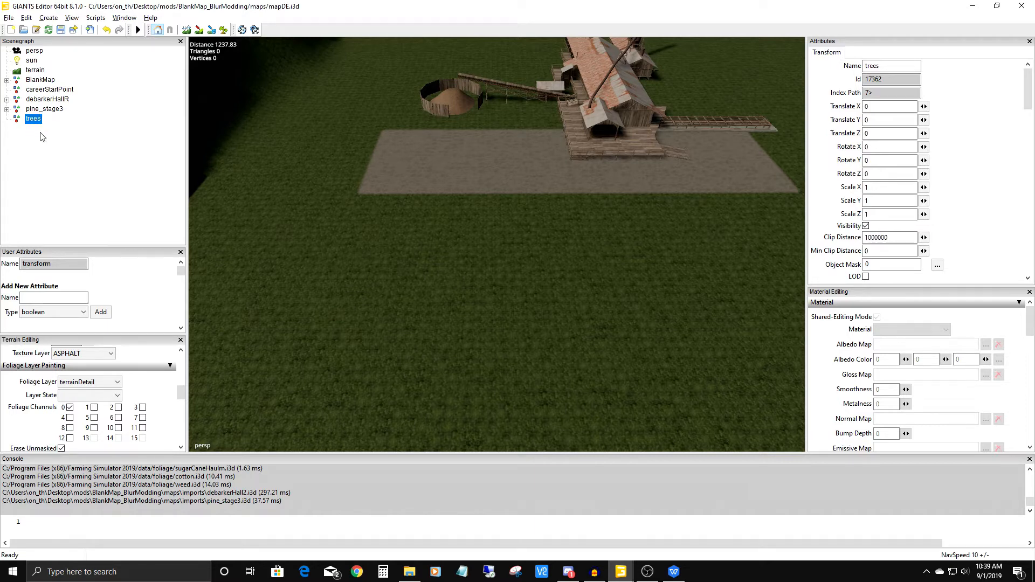
Move pine_stage3 into the trees group by cutting it and pasting it there.
{"action": "left_click", "coordinate": [44, 110]}
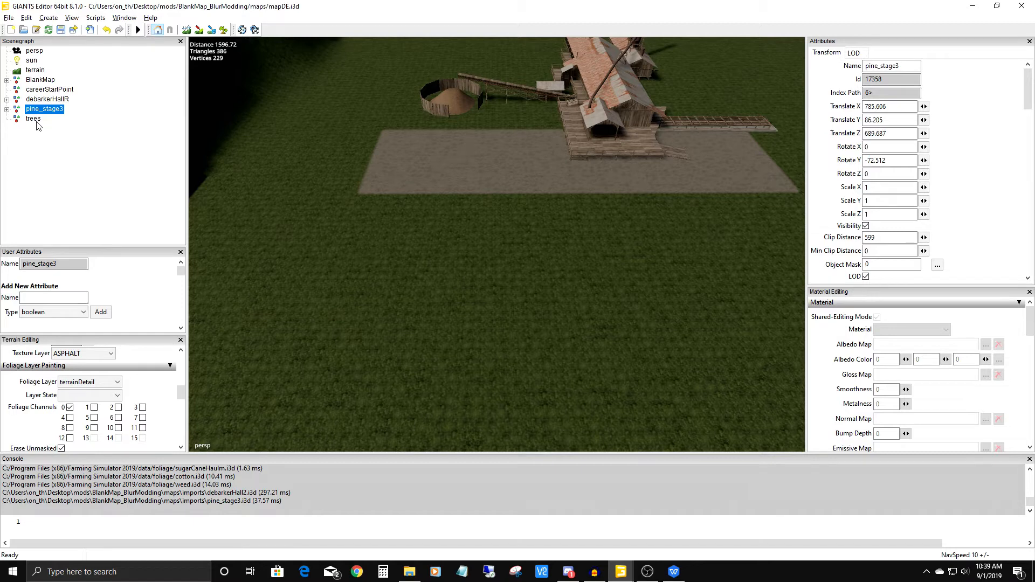
{"action": "left_click", "coordinate": [7, 110]}
{"action": "left_click", "coordinate": [7, 109]}
{"action": "left_click", "coordinate": [26, 18]}
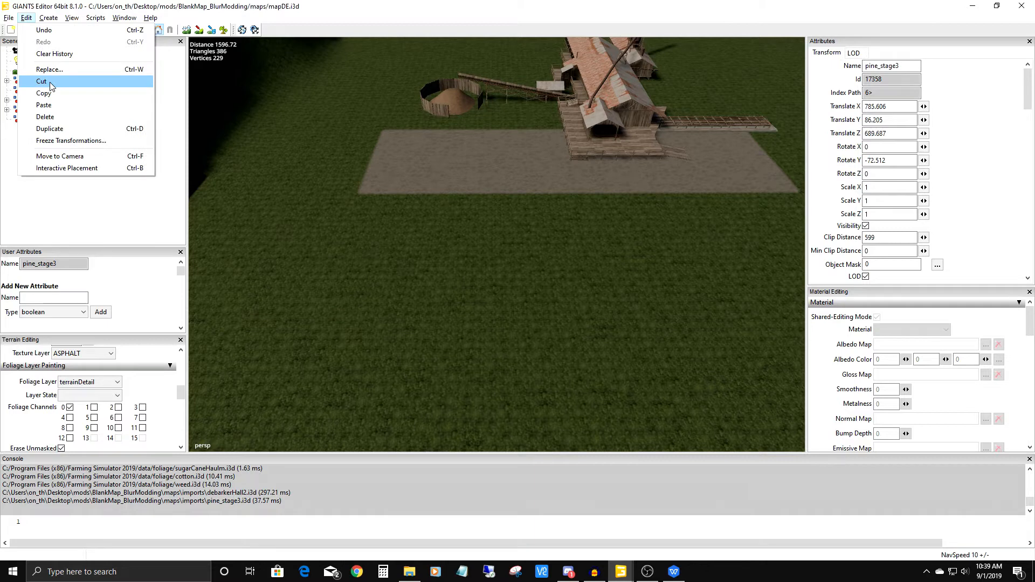
{"action": "left_click", "coordinate": [197, 7]}
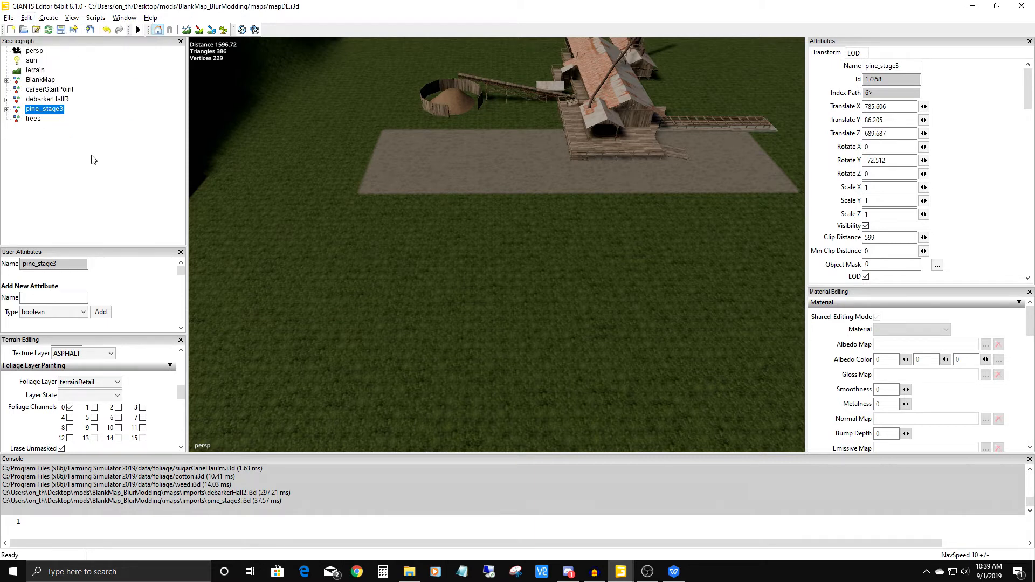
{"action": "key", "text": "Delete"}
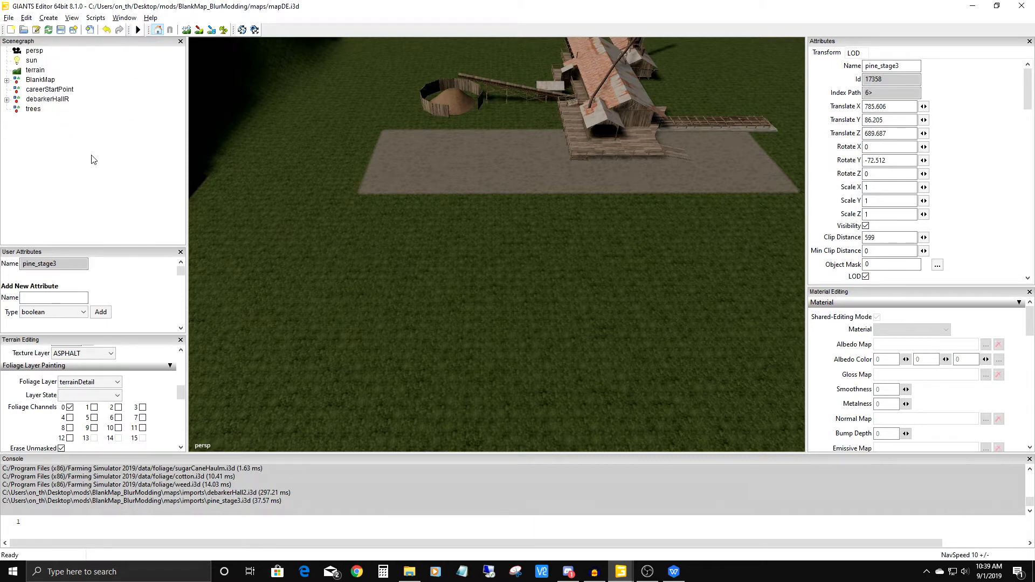
{"action": "left_click", "coordinate": [36, 110]}
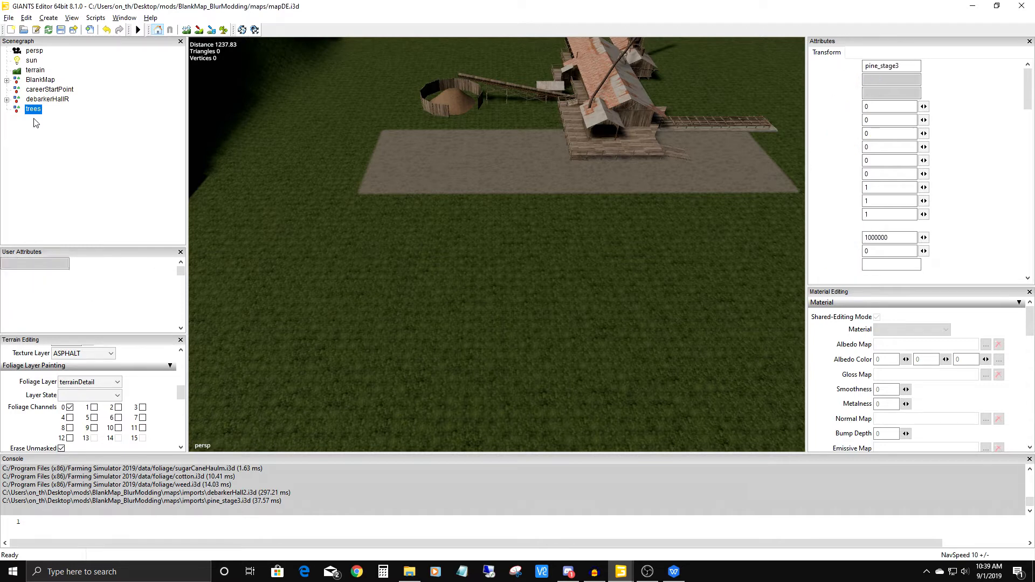
{"action": "key", "text": "ctrl+v"}
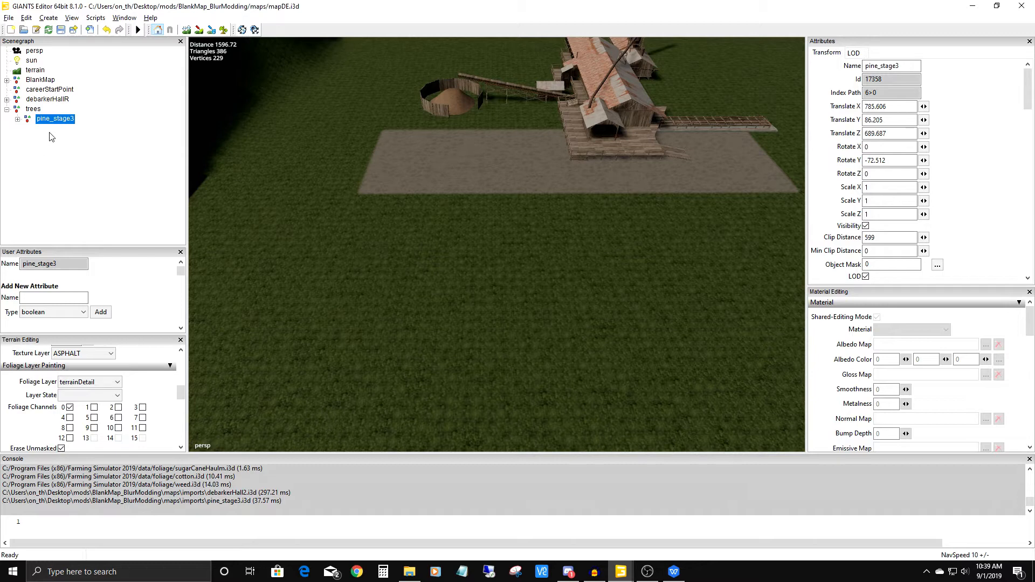
{"action": "left_click", "coordinate": [6, 109]}
{"action": "left_click", "coordinate": [6, 109]}
Place pine_stage3 on the grass near the asphalt strip with interactive placement, at about X -836, Y 58, Z 961.
{"action": "left_click_drag", "start_coordinate": [491, 224], "coordinate": [658, 229], "text": "alt"}
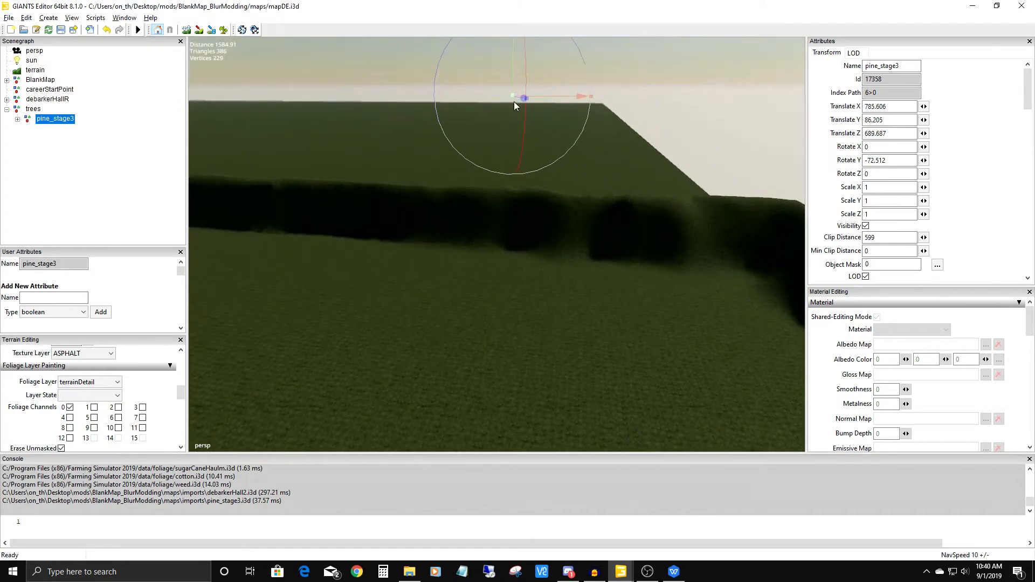
{"action": "left_click_drag", "start_coordinate": [586, 213], "coordinate": [458, 163], "text": "alt"}
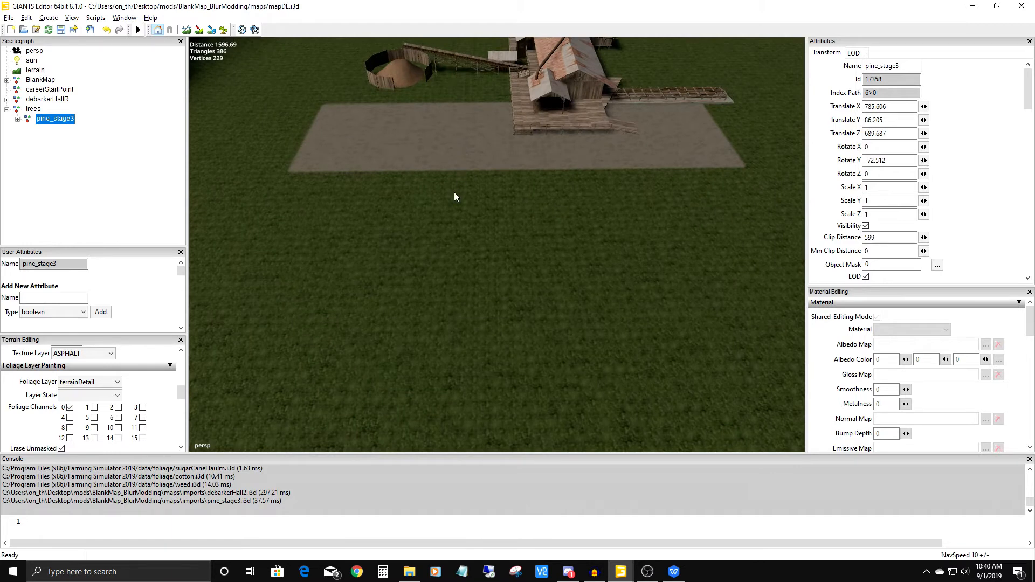
{"action": "key", "text": "ctrl+b"}
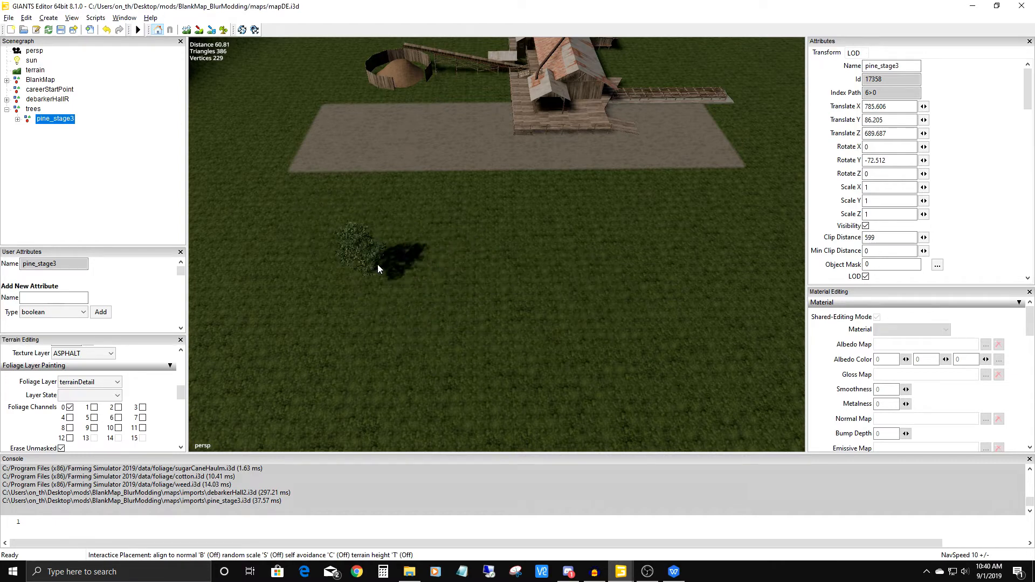
{"action": "left_click", "coordinate": [342, 238]}
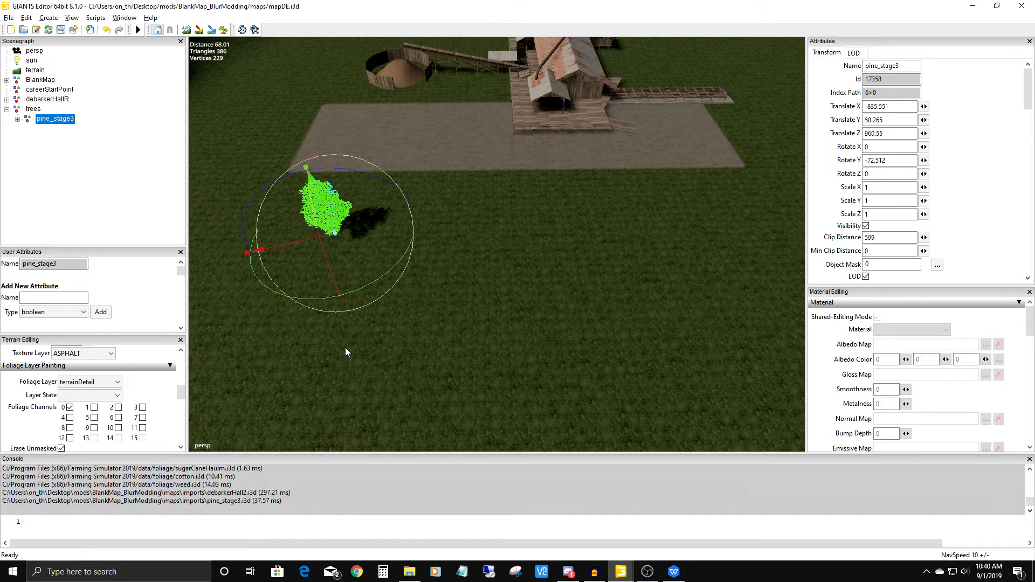
Examine the placed pine from several angles, checking its size and position relative to the asphalt strip and the debarker hall.
{"action": "left_click_drag", "start_coordinate": [438, 279], "coordinate": [431, 196], "text": "alt"}
{"action": "scroll", "coordinate": [469, 318], "scroll_direction": "up", "scroll_amount": 3}
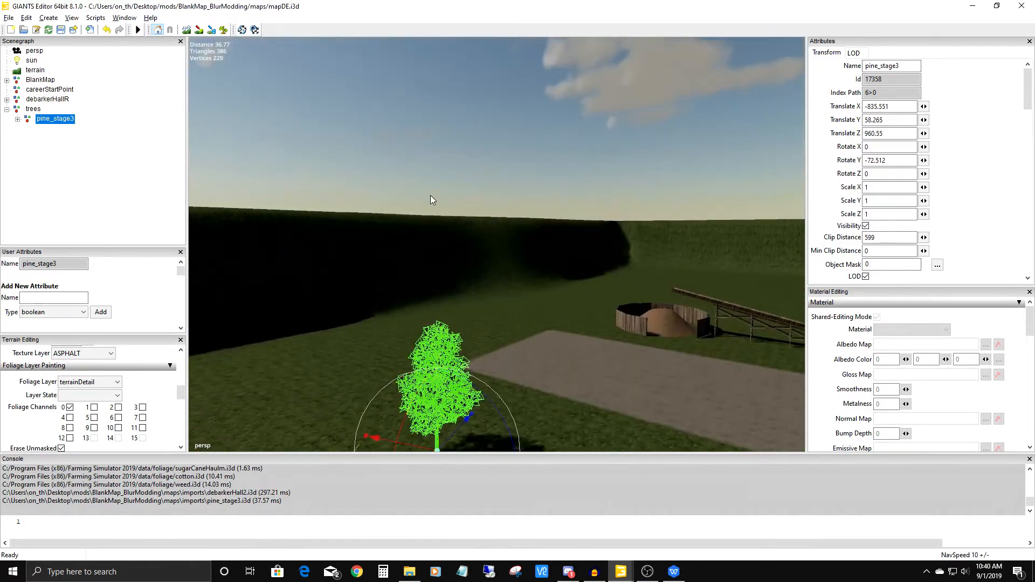
{"action": "left_click", "coordinate": [450, 200]}
{"action": "left_click_drag", "start_coordinate": [440, 121], "coordinate": [490, 142], "text": "alt"}
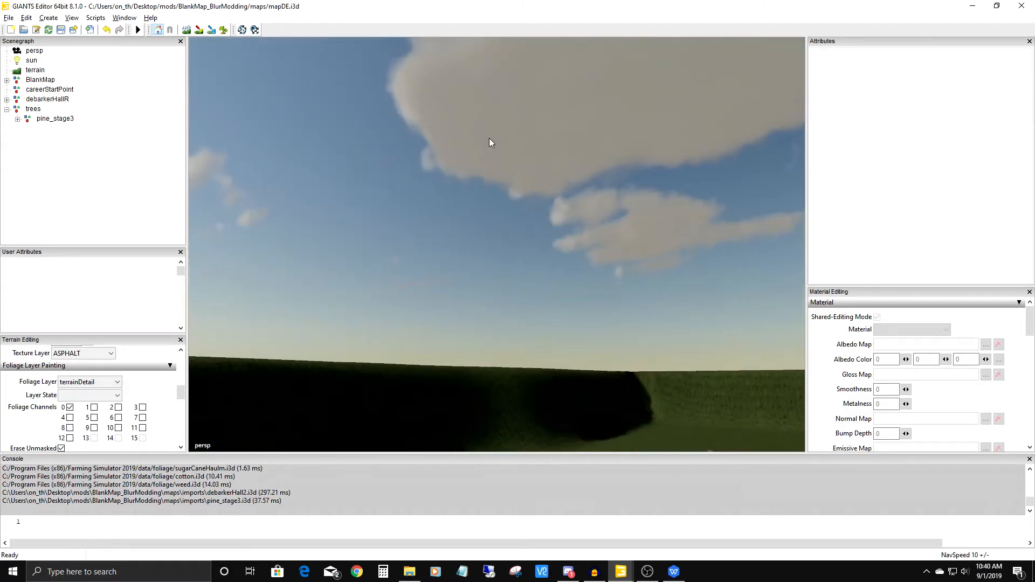
{"action": "left_click_drag", "start_coordinate": [434, 130], "coordinate": [489, 284], "text": "alt"}
{"action": "right_click_drag", "start_coordinate": [490, 284], "coordinate": [485, 303], "text": "alt"}
{"action": "right_click_drag", "start_coordinate": [476, 248], "coordinate": [481, 319], "text": "alt"}
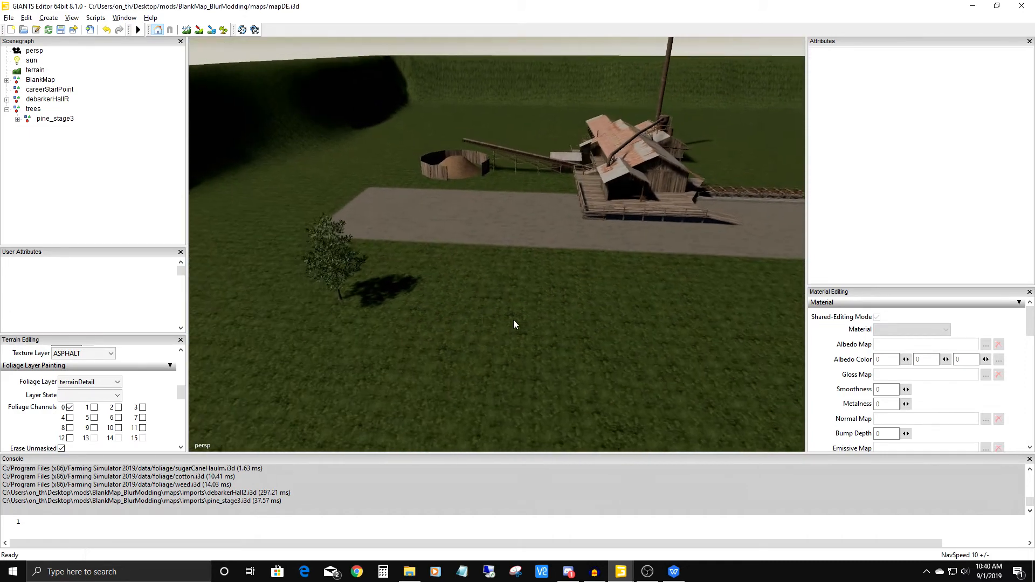
{"action": "middle_click_drag", "start_coordinate": [481, 319], "coordinate": [569, 306], "text": "alt"}
{"action": "right_click_drag", "start_coordinate": [569, 307], "coordinate": [585, 200], "text": "alt"}
{"action": "left_click_drag", "start_coordinate": [583, 195], "coordinate": [496, 280], "text": "alt"}
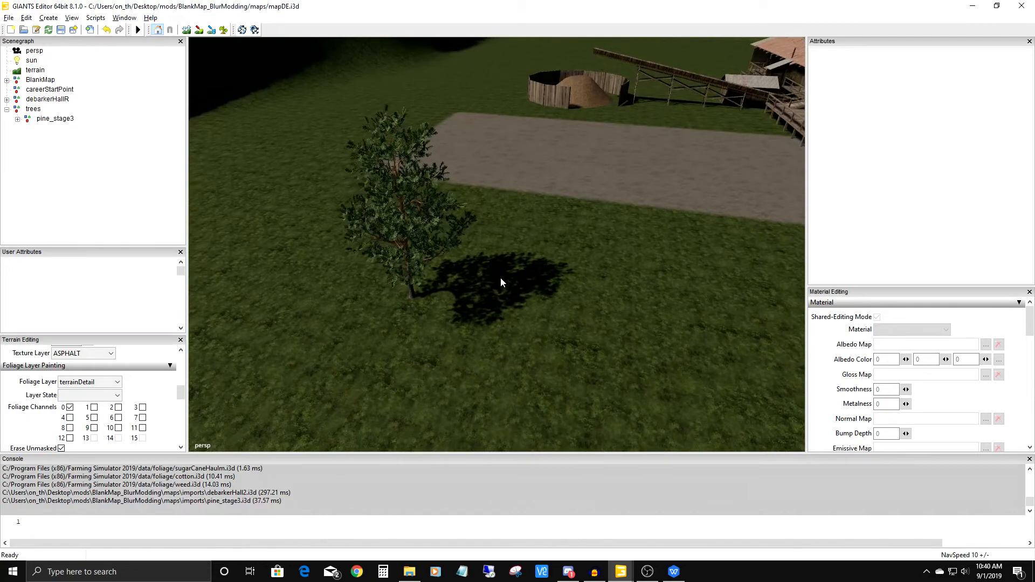
{"action": "middle_click_drag", "start_coordinate": [497, 280], "coordinate": [552, 254], "text": "alt"}
{"action": "right_click_drag", "start_coordinate": [552, 254], "coordinate": [567, 223], "text": "alt"}
{"action": "left_click_drag", "start_coordinate": [567, 223], "coordinate": [603, 209], "text": "alt"}
{"action": "right_click_drag", "start_coordinate": [603, 209], "coordinate": [544, 325], "text": "alt"}
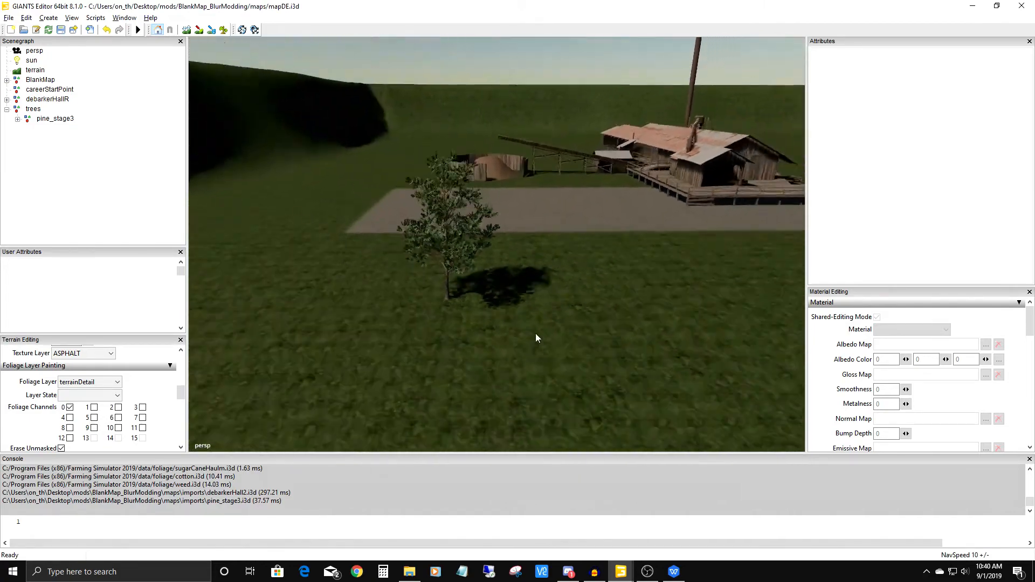
{"action": "middle_click_drag", "start_coordinate": [544, 325], "coordinate": [438, 348], "text": "alt"}
{"action": "right_click_drag", "start_coordinate": [438, 348], "coordinate": [461, 314], "text": "alt"}
{"action": "mouse_move", "coordinate": [461, 314]}
{"action": "left_mouse_down", "text": "alt"}
{"action": "mouse_move", "coordinate": [490, 314]}
{"action": "mouse_move", "coordinate": [468, 319]}
{"action": "left_mouse_up", "text": "alt"}
{"action": "right_click_drag", "start_coordinate": [460, 237], "coordinate": [452, 315], "text": "alt"}
{"action": "left_click_drag", "start_coordinate": [453, 319], "coordinate": [373, 309], "text": "alt"}
{"action": "middle_click_drag", "start_coordinate": [371, 304], "coordinate": [403, 141], "text": "alt"}
{"action": "right_click_drag", "start_coordinate": [458, 226], "coordinate": [515, 76], "text": "alt"}
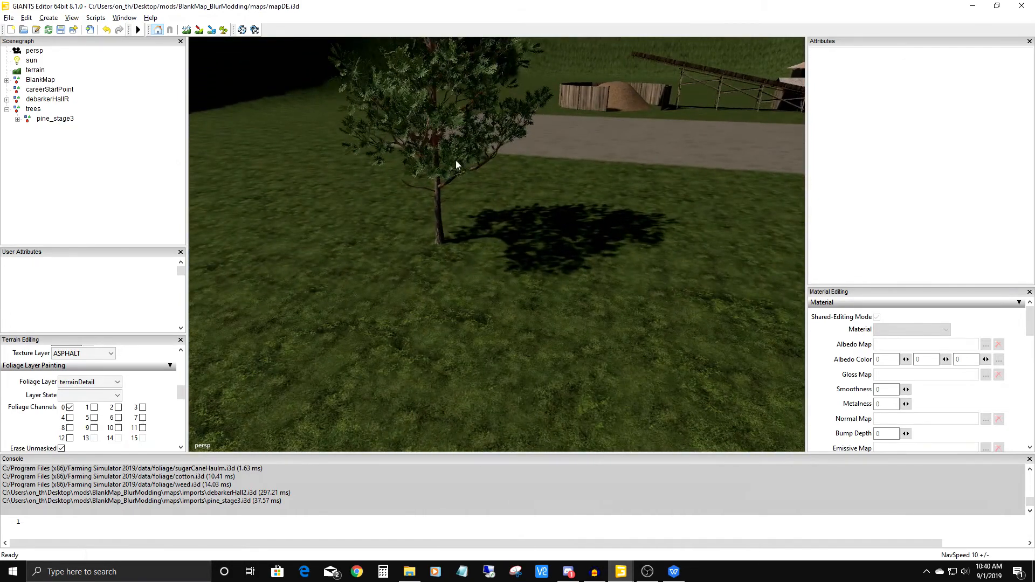
{"action": "left_click_drag", "start_coordinate": [456, 165], "coordinate": [498, 221], "text": "alt"}
{"action": "right_click_drag", "start_coordinate": [497, 221], "coordinate": [478, 281], "text": "alt"}
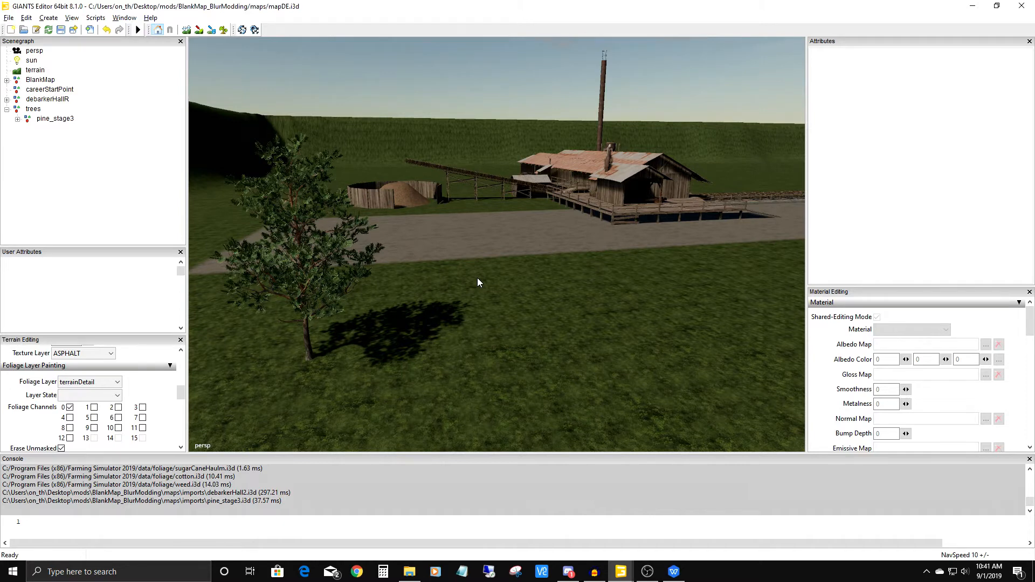
{"action": "left_click_drag", "start_coordinate": [477, 281], "coordinate": [343, 297], "text": "alt"}
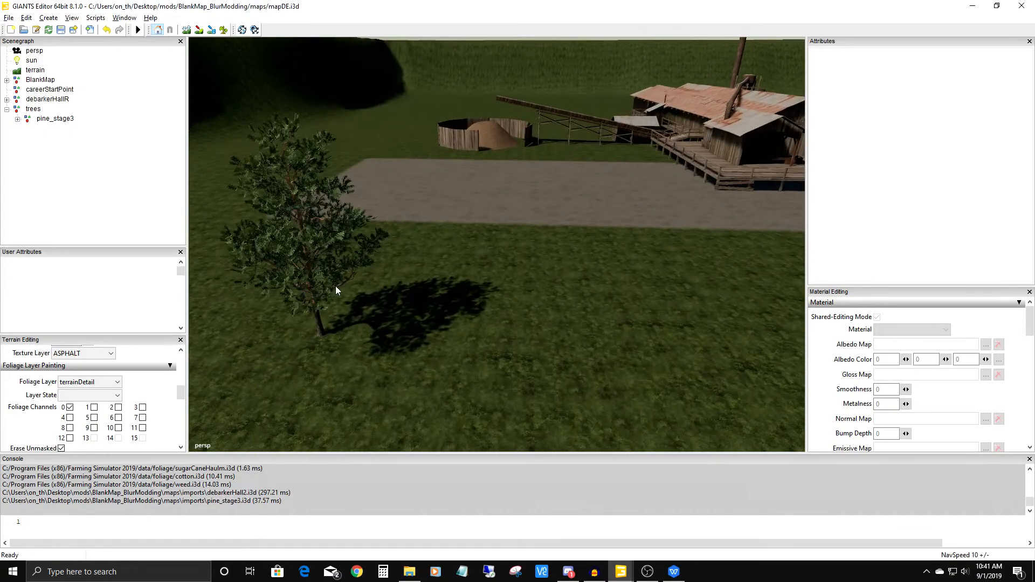
Duplicate the pine and shift the copy along its local X axis to about X -838, Z 954.
{"action": "left_click", "coordinate": [325, 294]}
{"action": "left_click_drag", "start_coordinate": [528, 240], "coordinate": [457, 376], "text": "alt"}
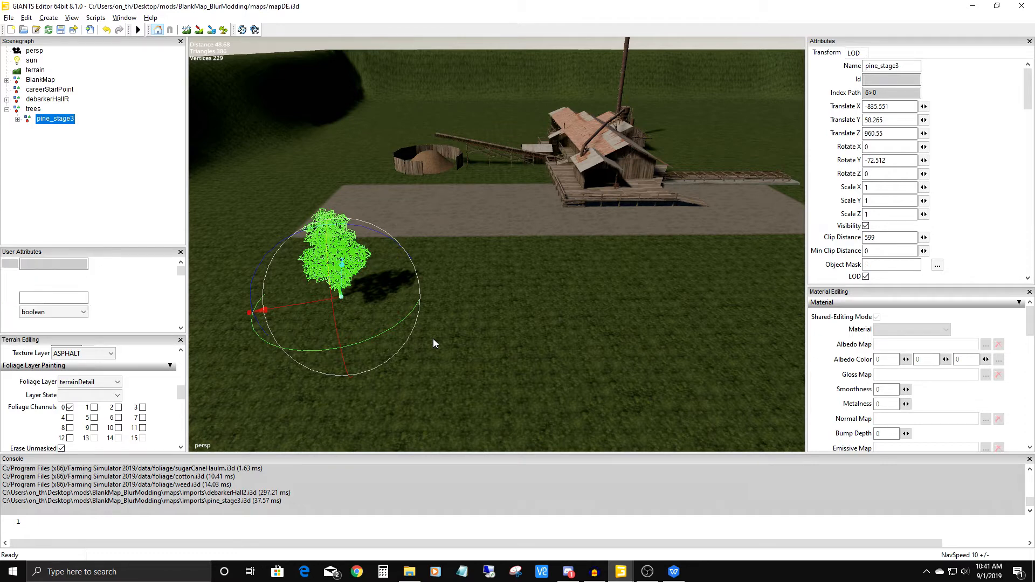
{"action": "key", "text": "ctrl+d"}
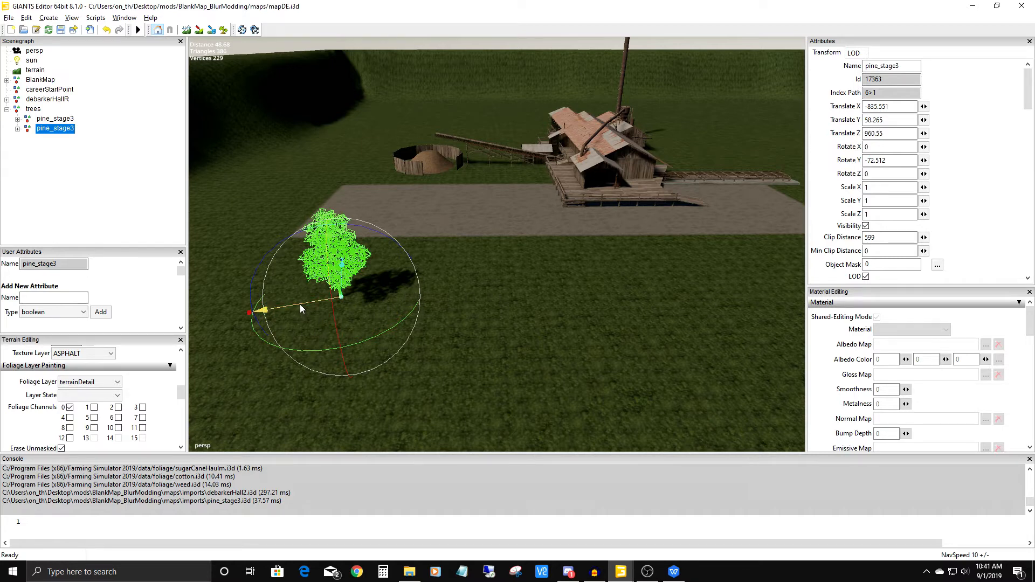
{"action": "left_click_drag", "start_coordinate": [301, 309], "coordinate": [364, 301]}
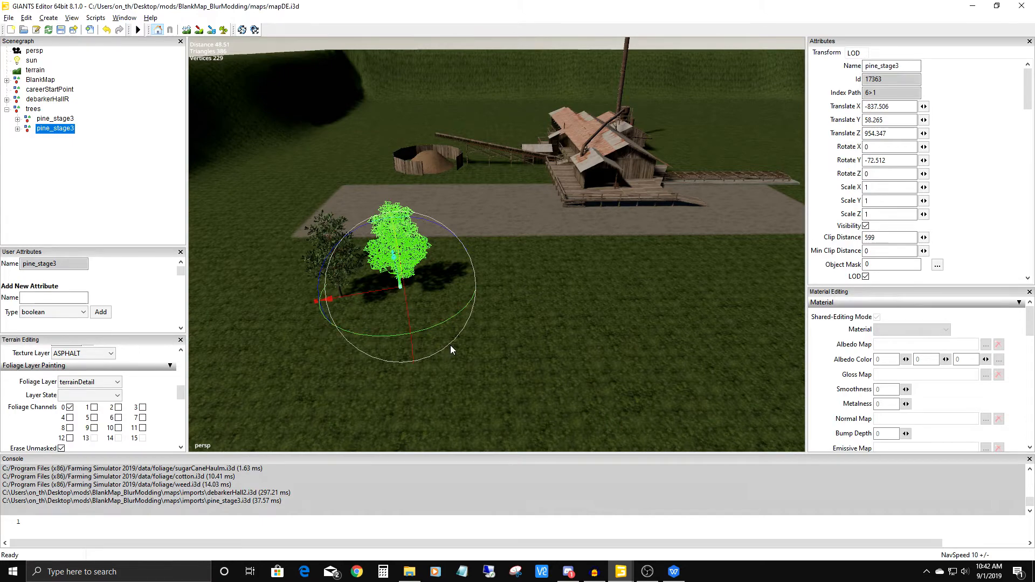
Duplicate the pine and place the copy in line with the others using interactive placement, at about X -838, Z 948.
{"action": "left_click_drag", "start_coordinate": [448, 348], "coordinate": [467, 379], "text": "alt"}
{"action": "right_click_drag", "start_coordinate": [466, 378], "coordinate": [469, 354], "text": "alt"}
{"action": "middle_click_drag", "start_coordinate": [469, 354], "coordinate": [420, 340], "text": "alt"}
{"action": "right_click_drag", "start_coordinate": [421, 343], "coordinate": [413, 366], "text": "alt"}
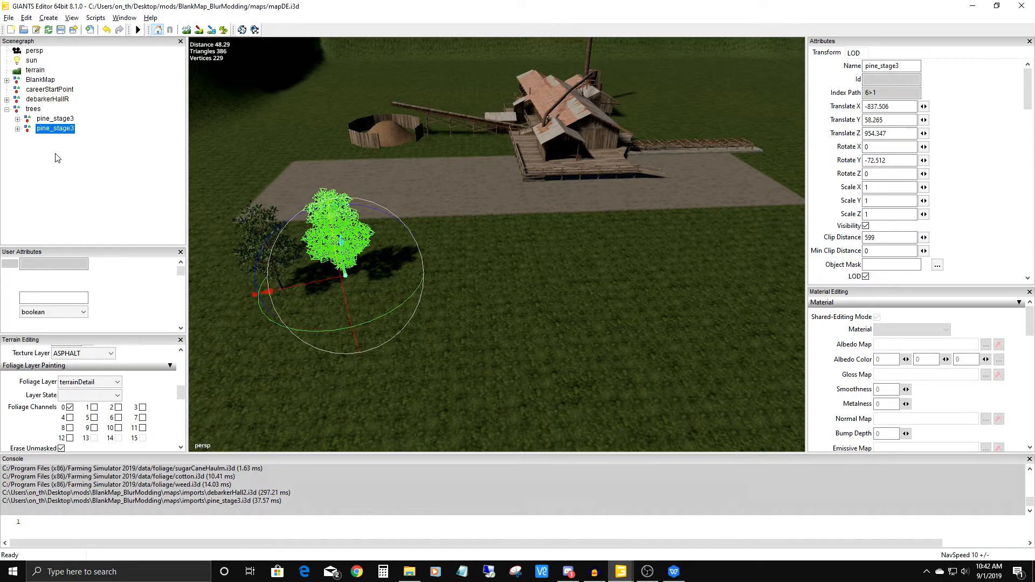
{"action": "key", "text": "ctrl+d"}
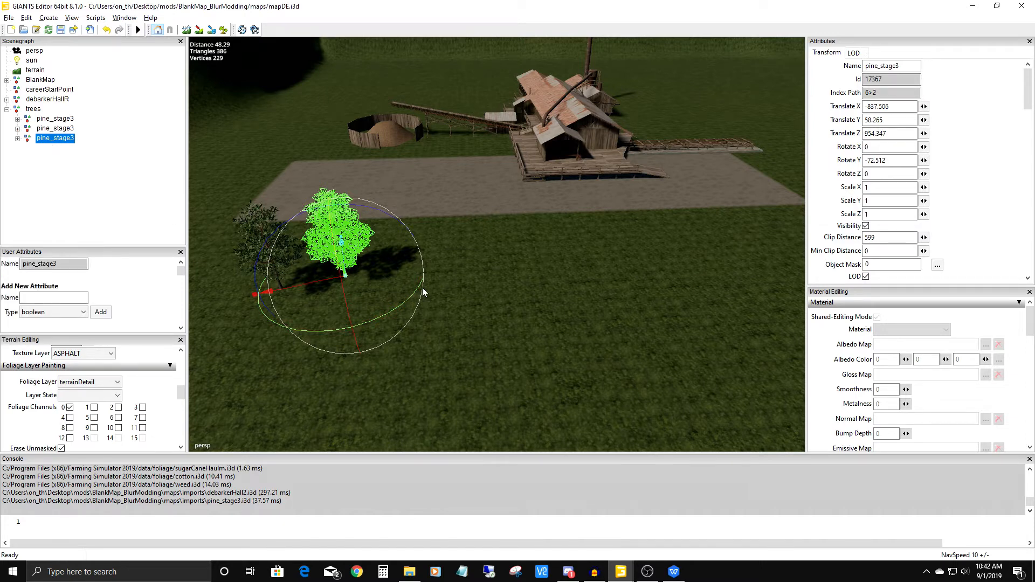
{"action": "key", "text": "v"}
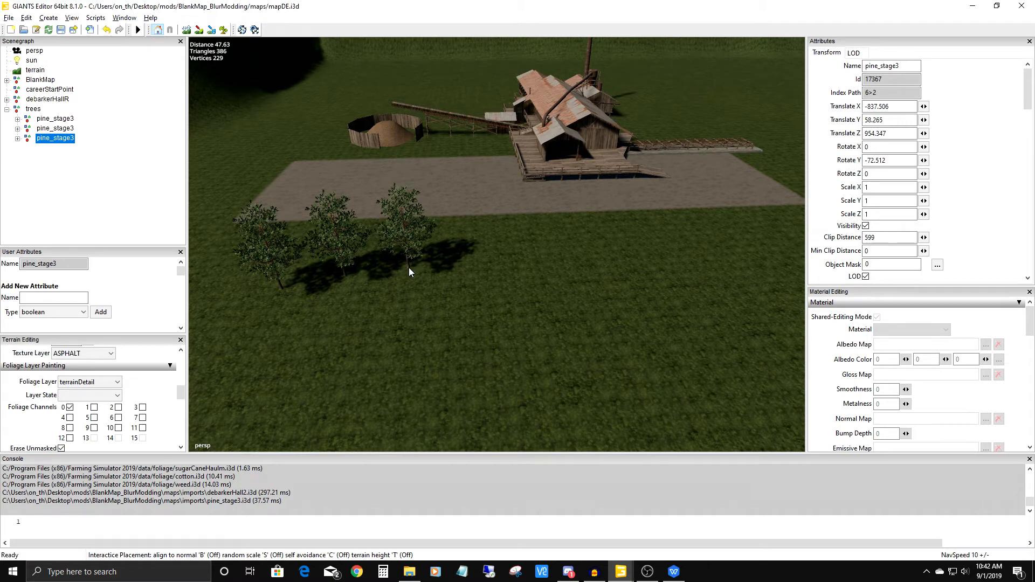
{"action": "left_click", "coordinate": [409, 268]}
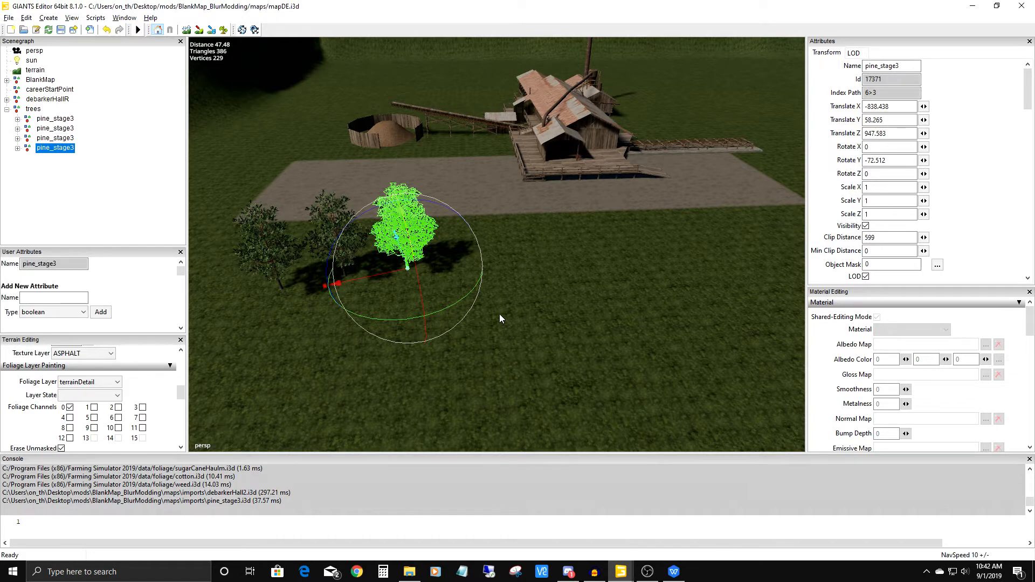
Duplicate the pine again and extend the row with four more copies using interactive placement, ending at about X -839, Z 919.
{"action": "key", "text": "ctrl+b"}
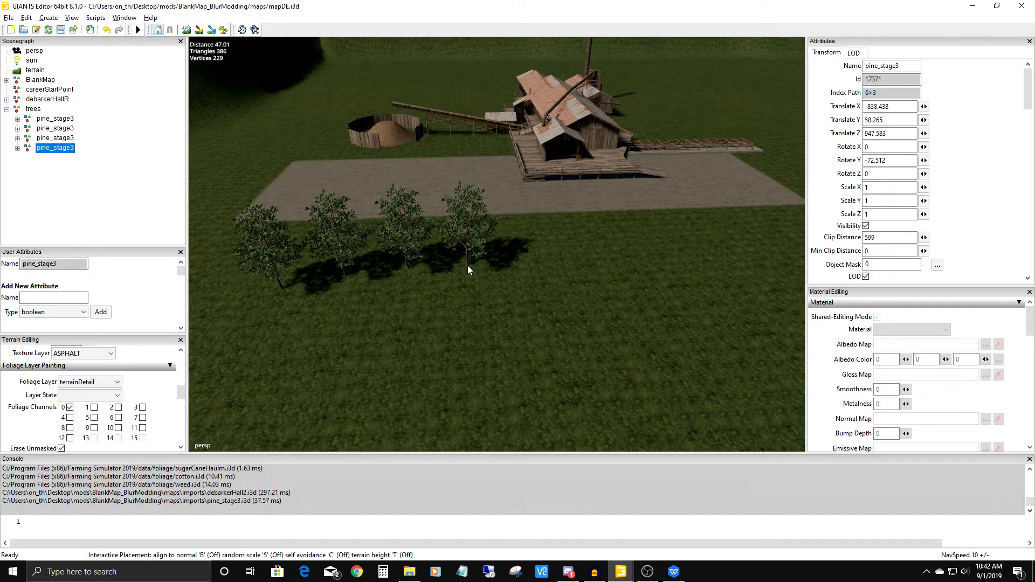
{"action": "left_click", "coordinate": [467, 270]}
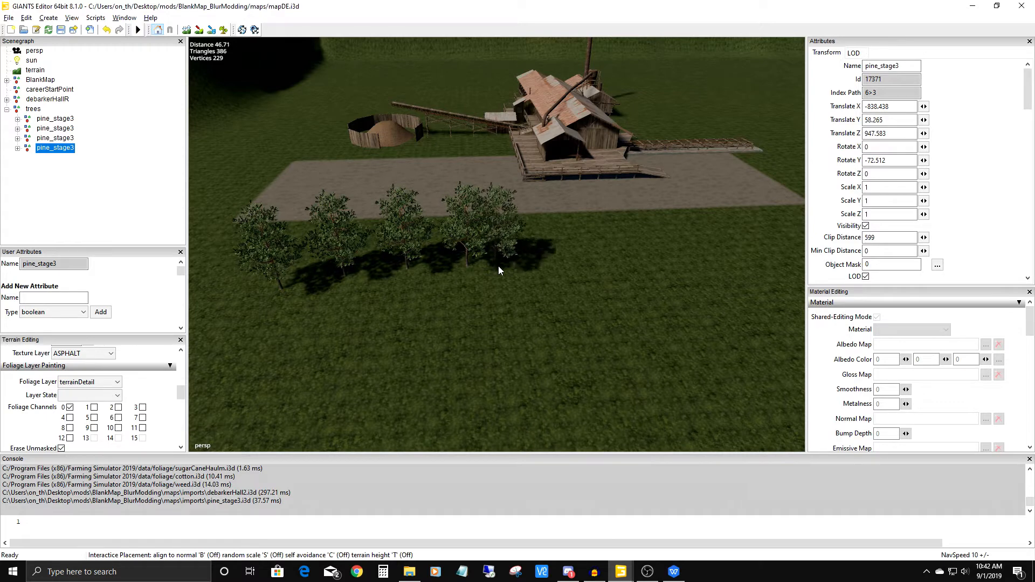
{"action": "left_click", "coordinate": [538, 266]}
{"action": "left_click", "coordinate": [587, 262]}
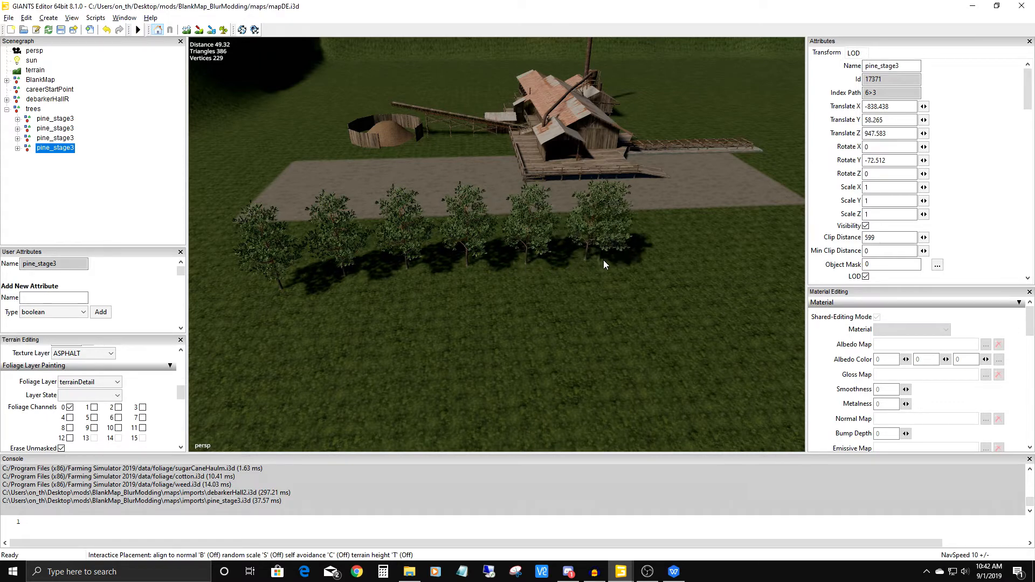
{"action": "left_click", "coordinate": [646, 257]}
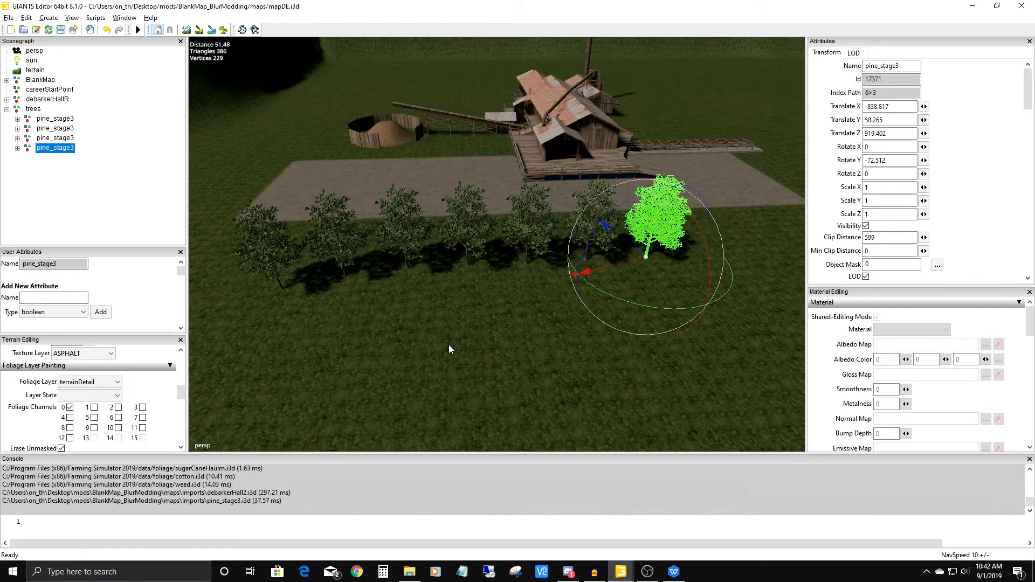
Inspect the row of pines up close and compare the rotation values of individual trees.
{"action": "right_click_drag", "start_coordinate": [439, 396], "coordinate": [503, 246], "text": "alt"}
{"action": "left_click_drag", "start_coordinate": [503, 246], "coordinate": [559, 326], "text": "alt"}
{"action": "right_click_drag", "start_coordinate": [558, 326], "coordinate": [594, 263], "text": "alt"}
{"action": "middle_click_drag", "start_coordinate": [594, 264], "coordinate": [580, 270], "text": "alt"}
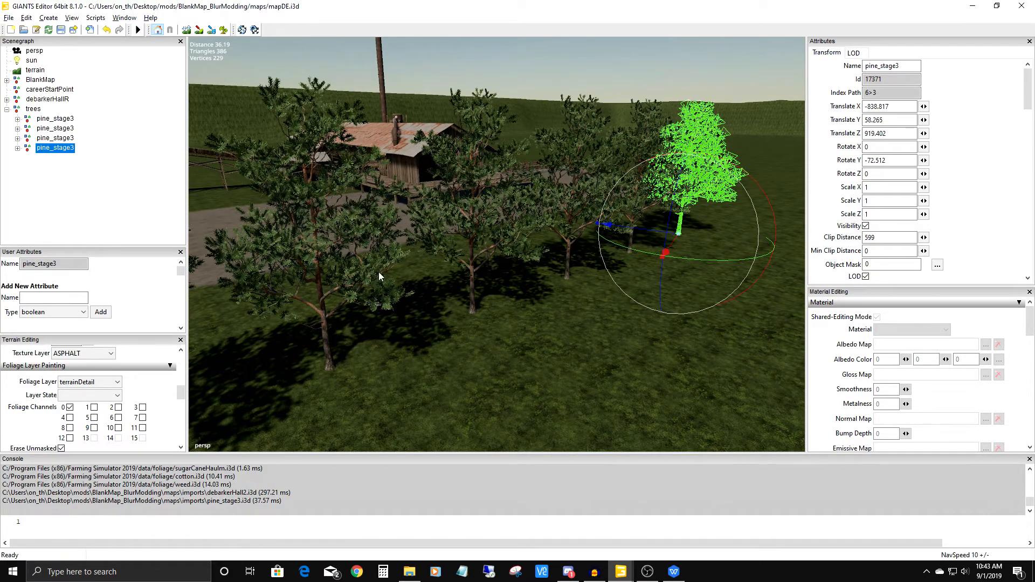
{"action": "left_click", "coordinate": [318, 284]}
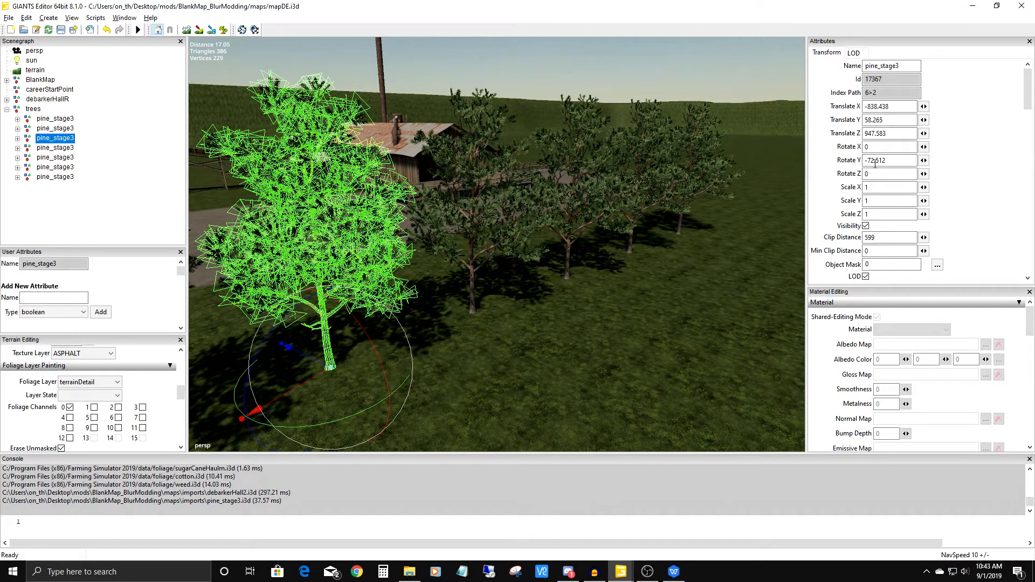
{"action": "left_click", "coordinate": [471, 257]}
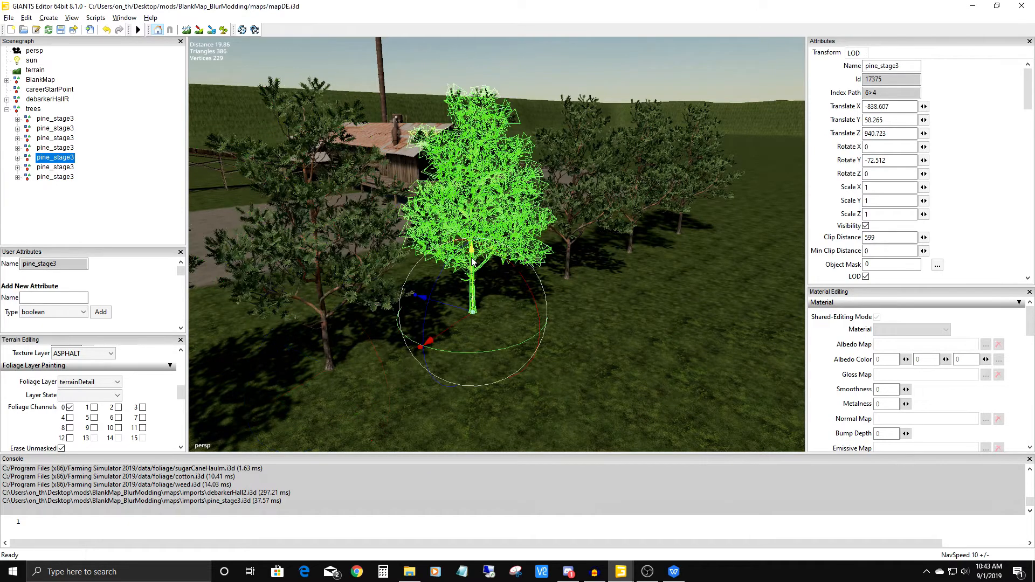
Rotate the pine at Z 934 around its vertical axis to a Rotate Y of about 29.4.
{"action": "left_click", "coordinate": [570, 240]}
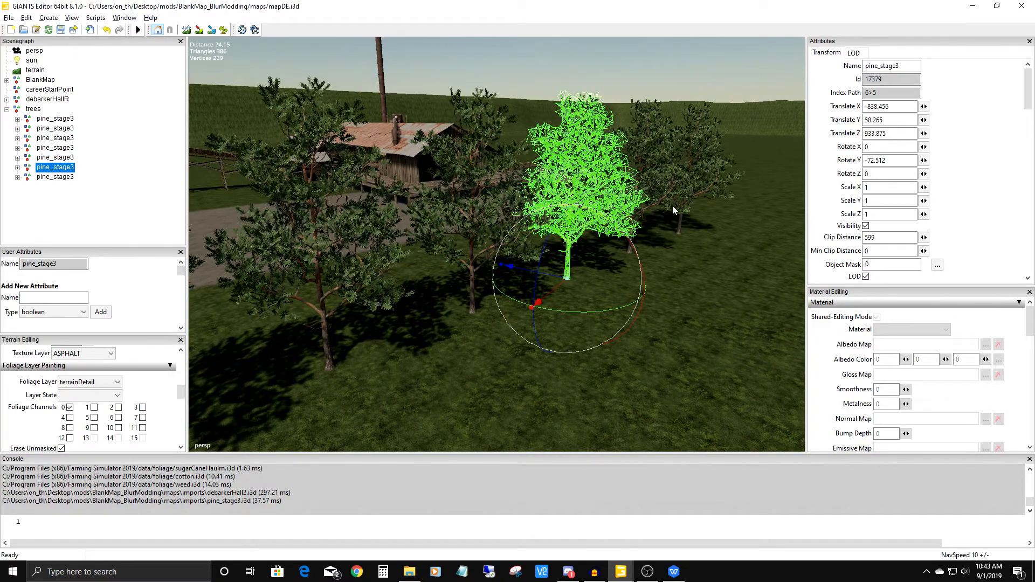
{"action": "left_click_drag", "start_coordinate": [580, 260], "coordinate": [539, 274], "text": "alt"}
{"action": "middle_click_drag", "start_coordinate": [540, 276], "coordinate": [474, 303], "text": "alt"}
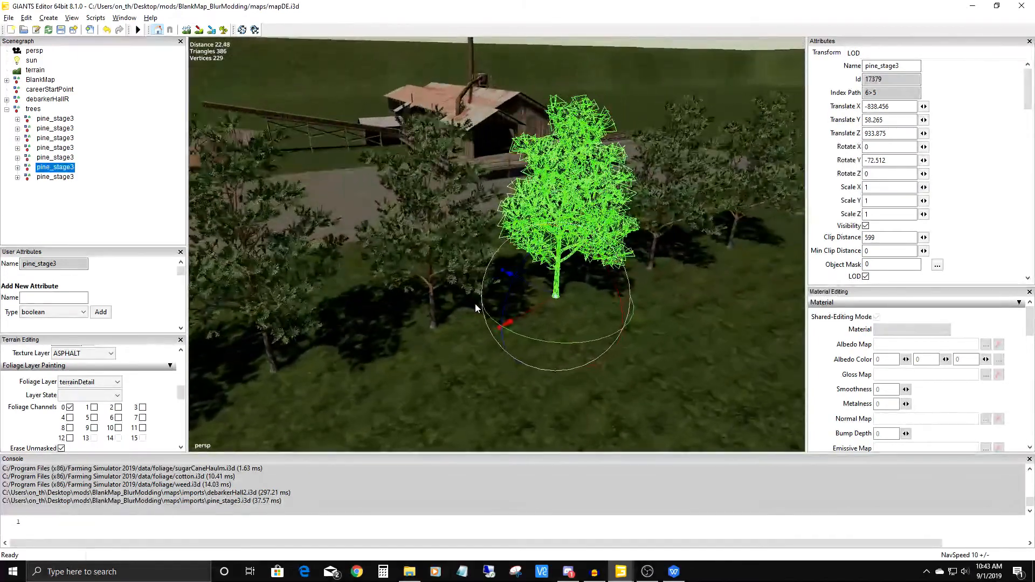
{"action": "left_click_drag", "start_coordinate": [475, 302], "coordinate": [477, 322], "text": "alt"}
{"action": "left_click_drag", "start_coordinate": [572, 311], "coordinate": [681, 280]}
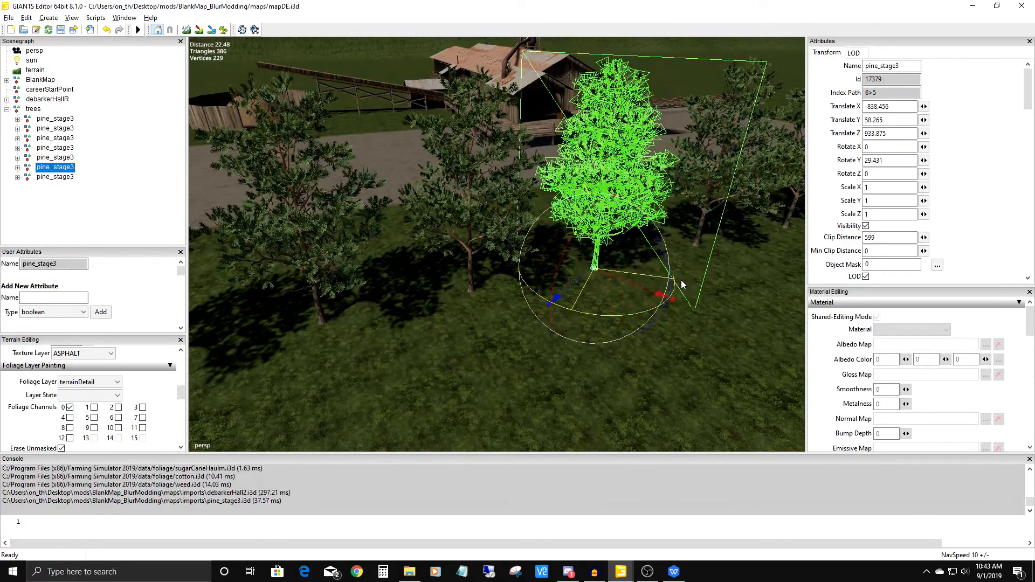
Rotate the neighbouring pine at Z 941 around its vertical axis to about X 180, Y -52.4, Z -180.
{"action": "left_click", "coordinate": [471, 235]}
{"action": "left_click_drag", "start_coordinate": [481, 341], "coordinate": [406, 286]}
{"action": "scroll", "coordinate": [452, 212], "scroll_direction": "down", "scroll_amount": 5}
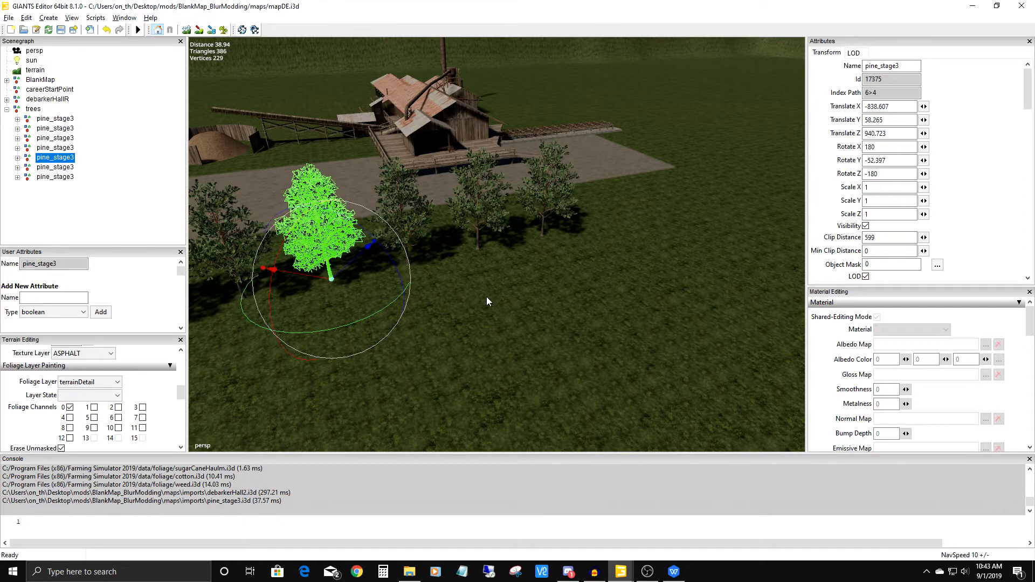
Duplicate the pine and interactively place six copies as a second row in front of the first, ending at about X -830, Z 926.
{"action": "left_click_drag", "start_coordinate": [486, 296], "coordinate": [442, 262], "text": "alt"}
{"action": "right_click_drag", "start_coordinate": [442, 262], "coordinate": [433, 350], "text": "alt"}
{"action": "mouse_move", "coordinate": [433, 351]}
{"action": "left_mouse_down", "text": "alt"}
{"action": "mouse_move", "coordinate": [438, 322]}
{"action": "mouse_move", "coordinate": [418, 343]}
{"action": "left_mouse_up", "text": "alt"}
{"action": "right_click_drag", "start_coordinate": [418, 343], "coordinate": [427, 324], "text": "alt"}
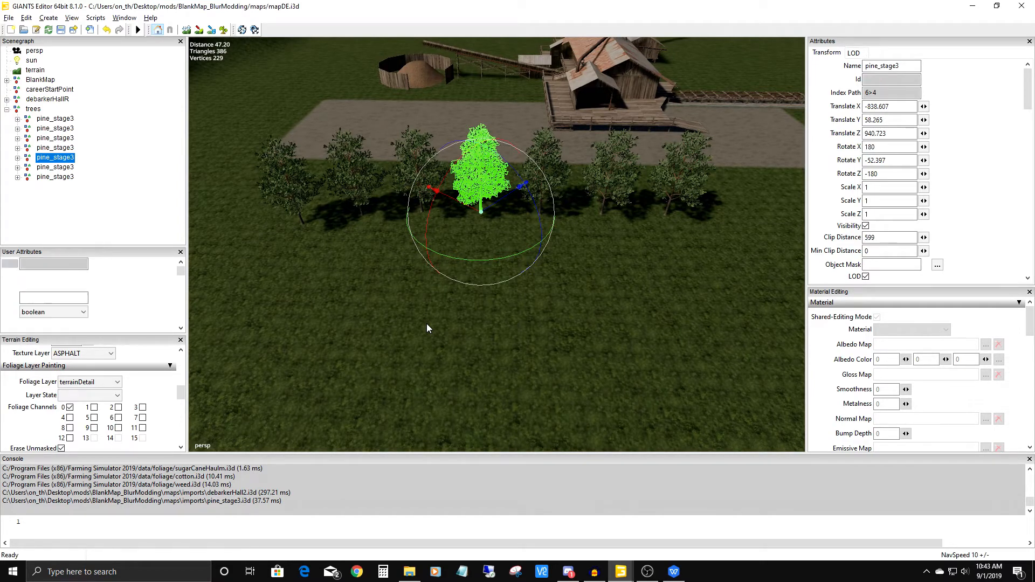
{"action": "key", "text": "ctrl+d"}
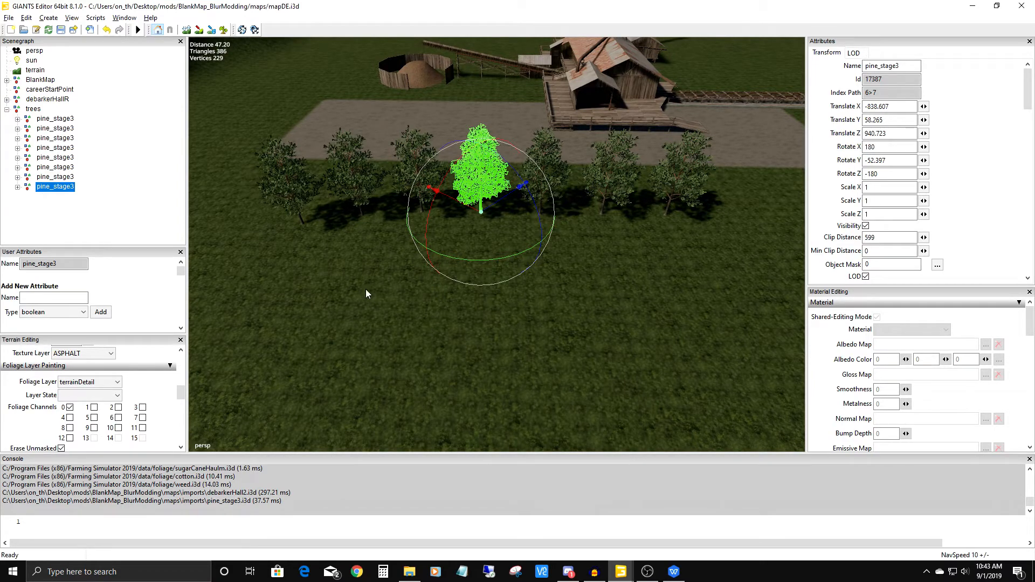
{"action": "key", "text": "ctrl+b"}
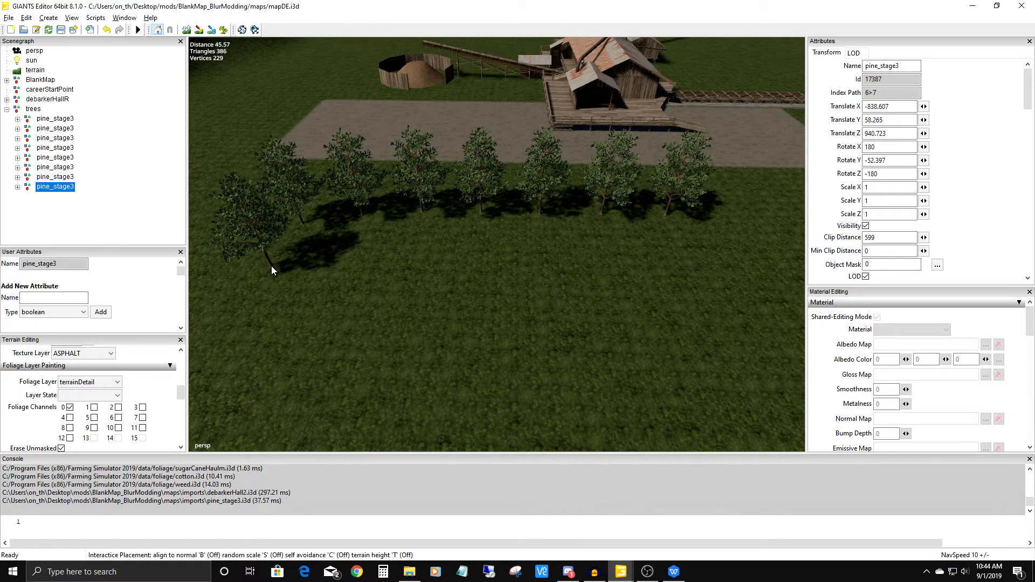
{"action": "left_click", "coordinate": [271, 266]}
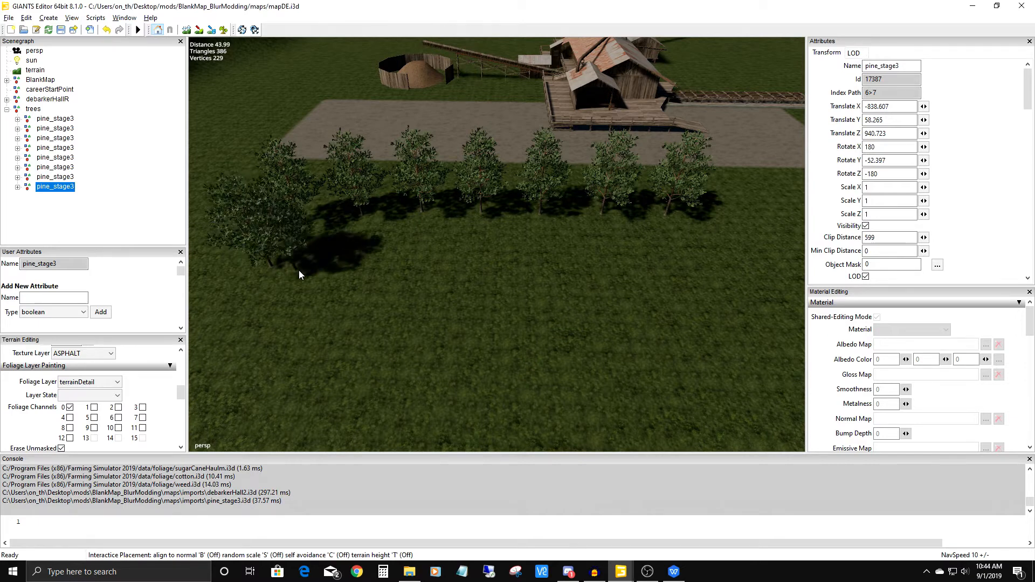
{"action": "left_click", "coordinate": [331, 267]}
{"action": "left_click", "coordinate": [408, 269]}
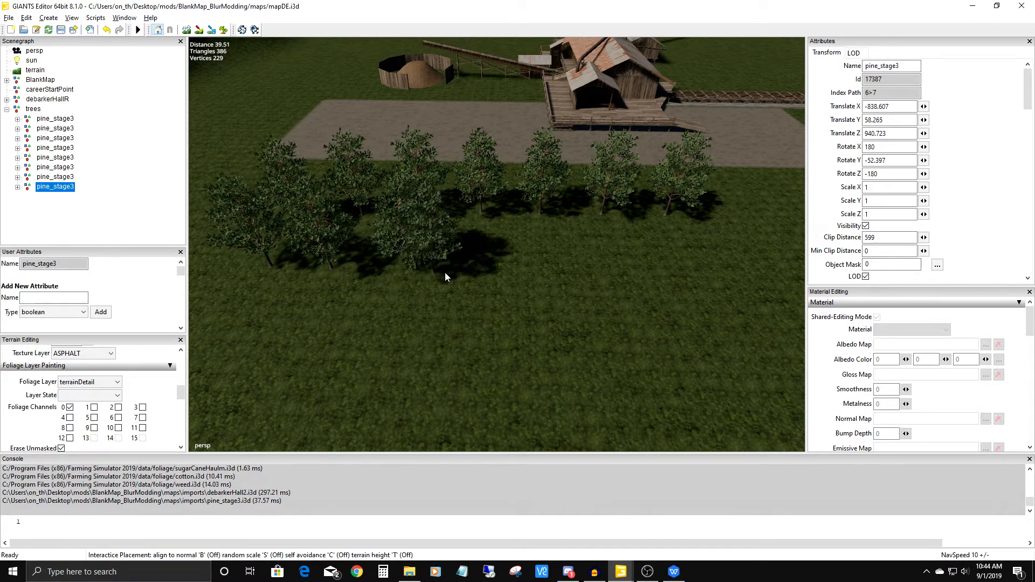
{"action": "left_click", "coordinate": [550, 267]}
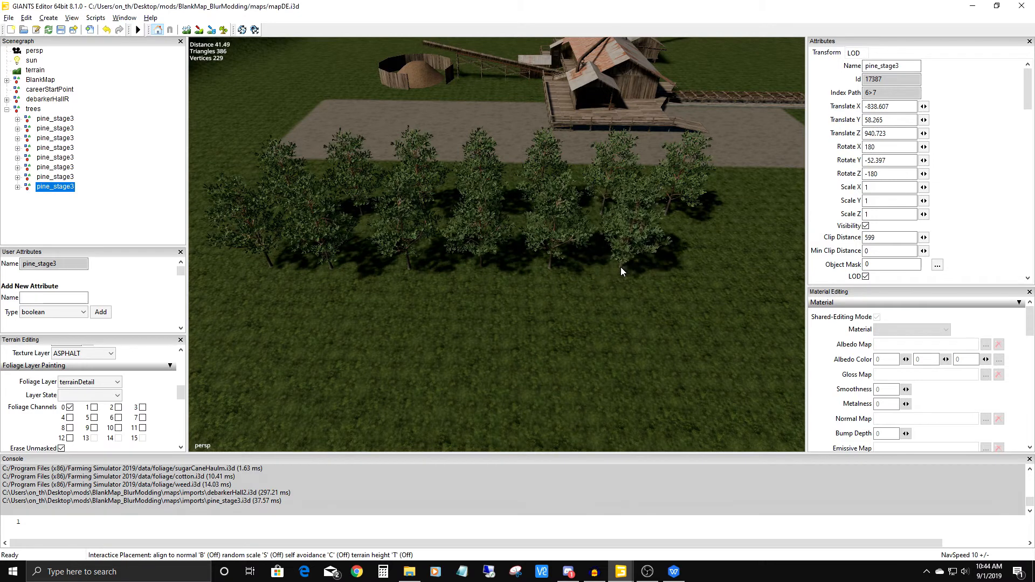
{"action": "key", "text": "Escape"}
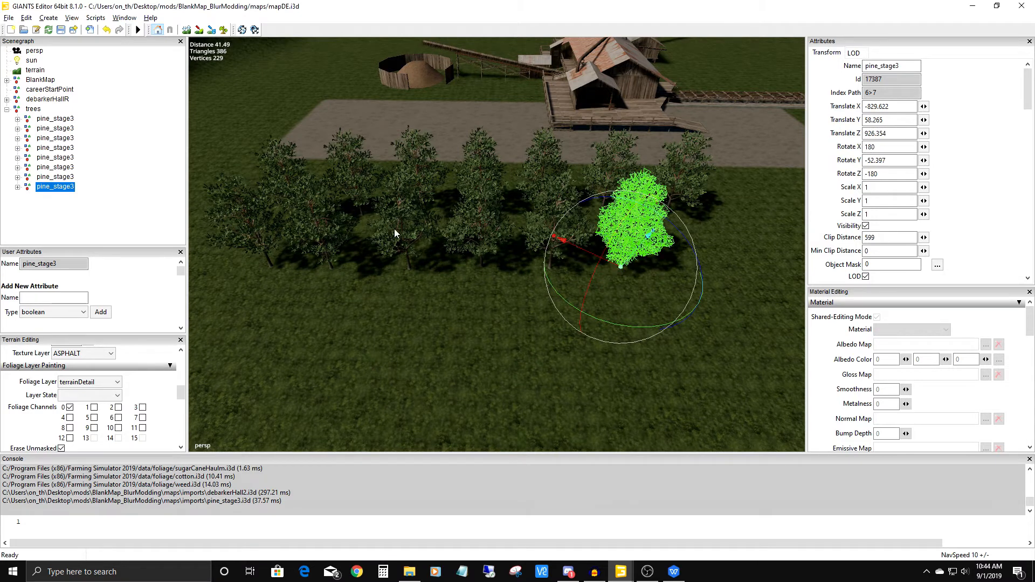
Examine individual pines in the second row, comparing their Rotate Y values, and check both rows from several angles.
{"action": "left_click_drag", "start_coordinate": [351, 359], "coordinate": [661, 196], "text": "alt"}
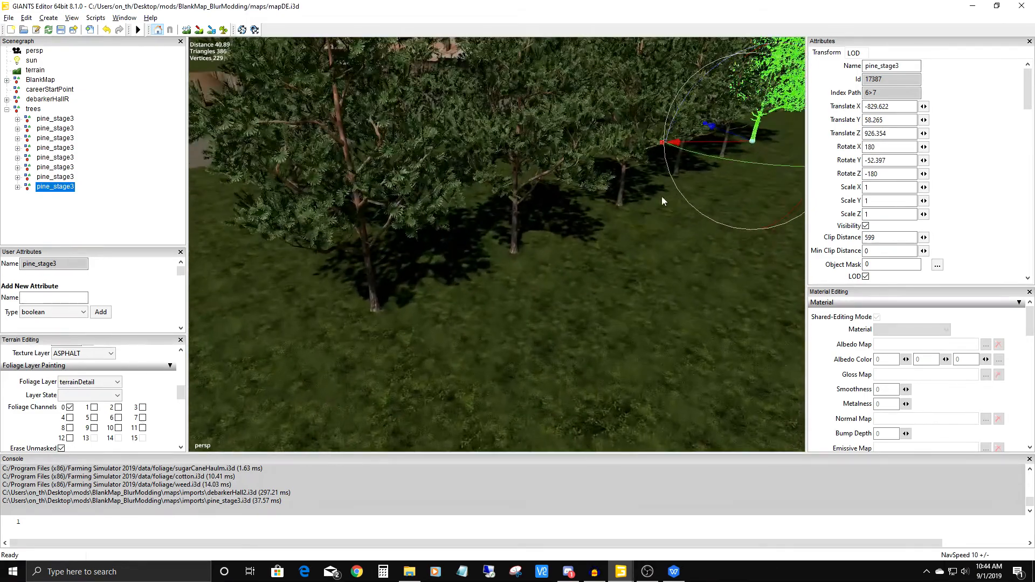
{"action": "left_click", "coordinate": [360, 213]}
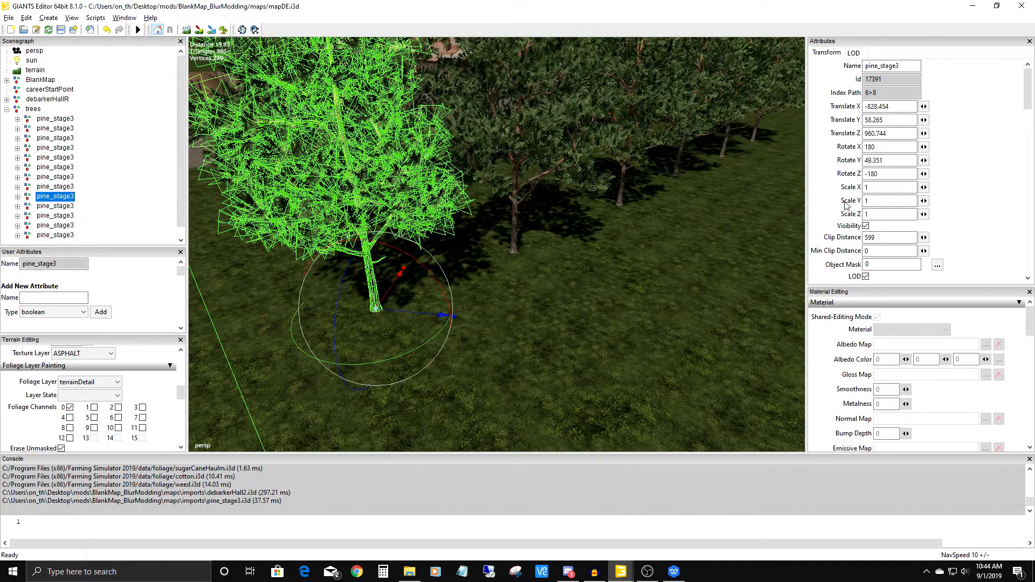
{"action": "left_click", "coordinate": [541, 202]}
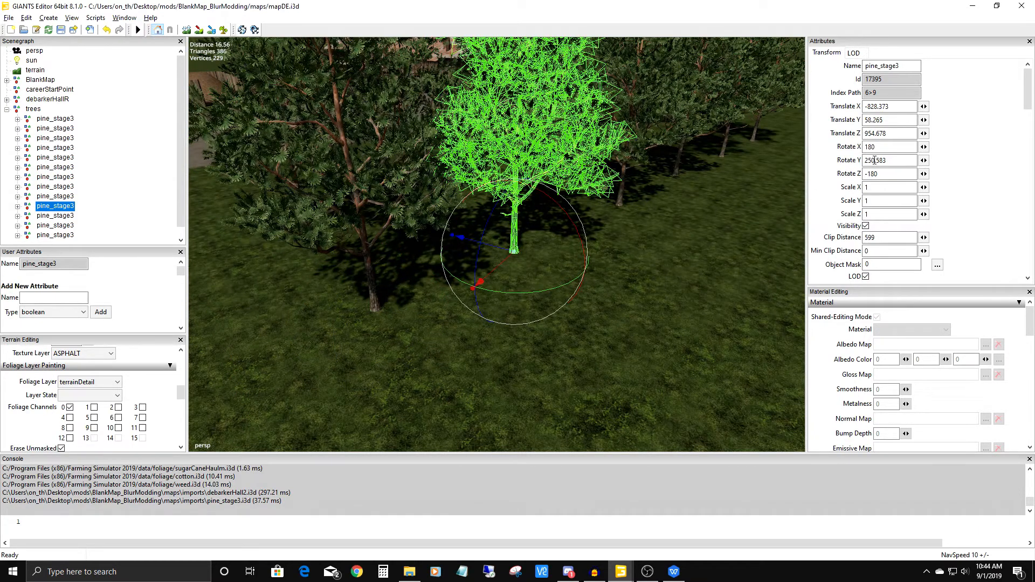
{"action": "middle_click_drag", "start_coordinate": [683, 216], "coordinate": [572, 260], "text": "alt"}
{"action": "left_click", "coordinate": [451, 214]}
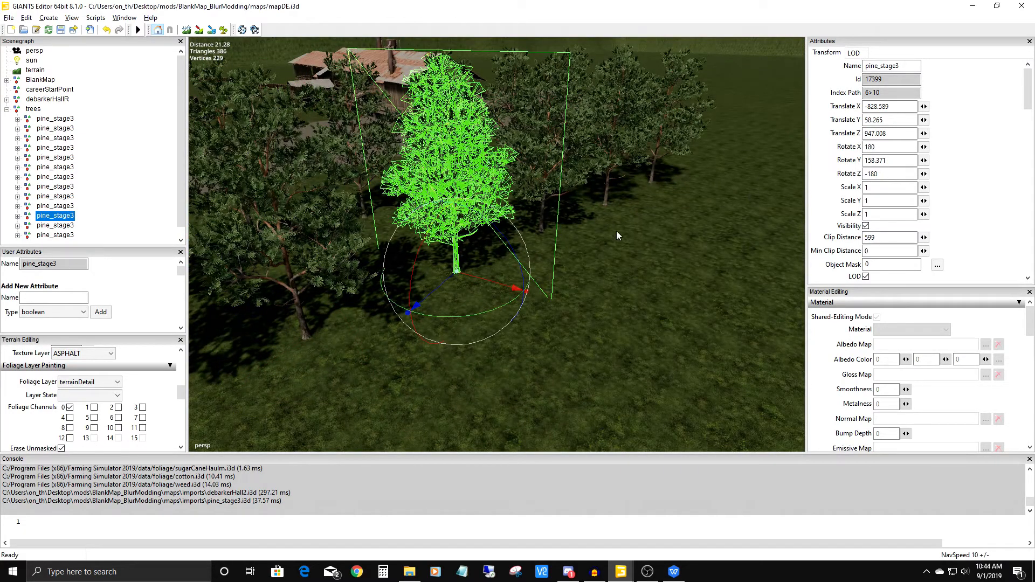
{"action": "middle_click_drag", "start_coordinate": [628, 221], "coordinate": [566, 254], "text": "alt"}
{"action": "scroll", "coordinate": [580, 218], "scroll_direction": "up", "scroll_amount": 3}
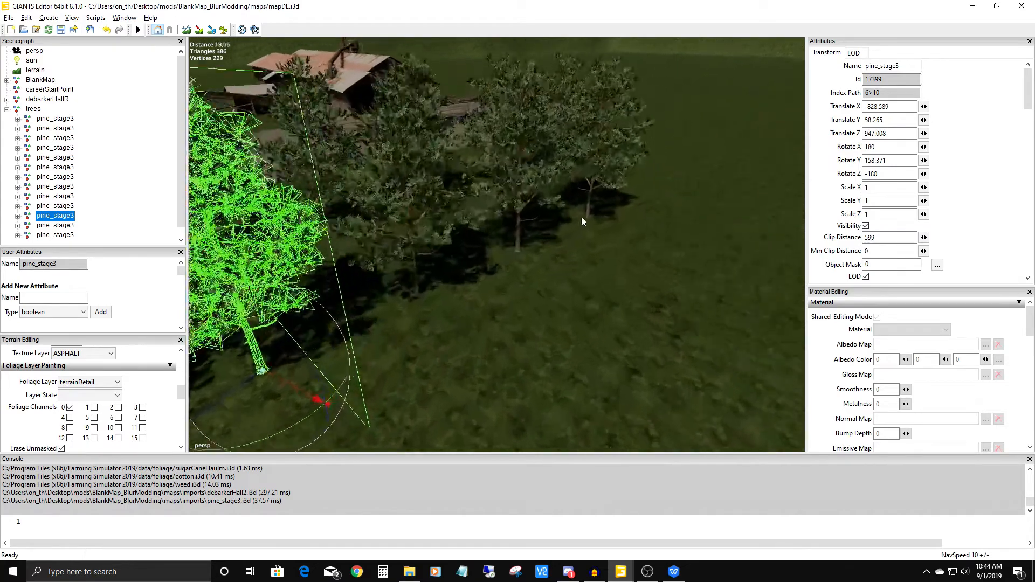
{"action": "left_click_drag", "start_coordinate": [580, 218], "coordinate": [547, 216], "text": "alt"}
{"action": "scroll", "coordinate": [547, 217], "scroll_direction": "down", "scroll_amount": 8}
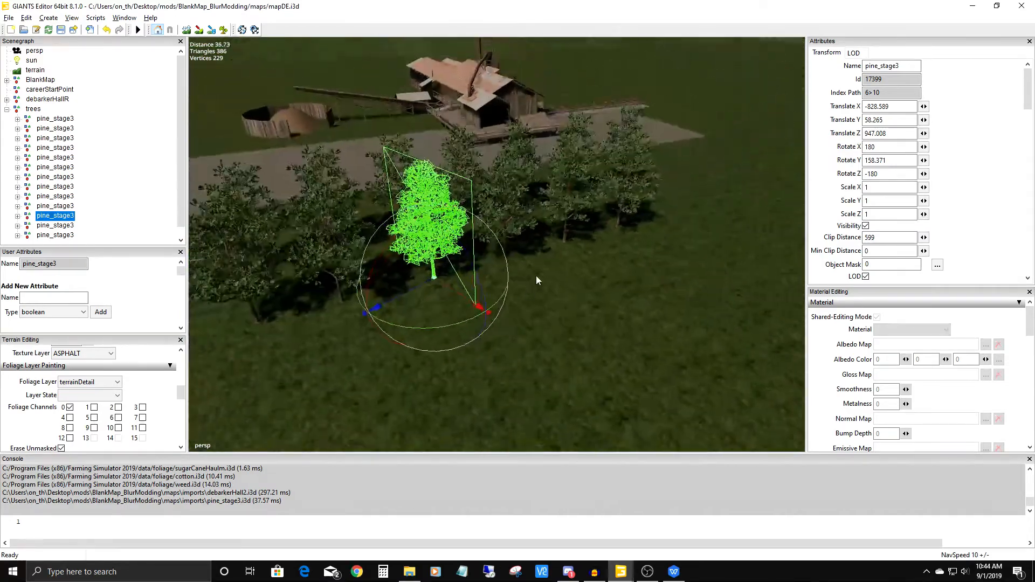
{"action": "mouse_move", "coordinate": [526, 331]}
{"action": "left_mouse_down", "text": "alt"}
{"action": "mouse_move", "coordinate": [558, 267]}
{"action": "mouse_move", "coordinate": [500, 289]}
{"action": "mouse_move", "coordinate": [516, 332]}
{"action": "left_mouse_up", "text": "alt"}
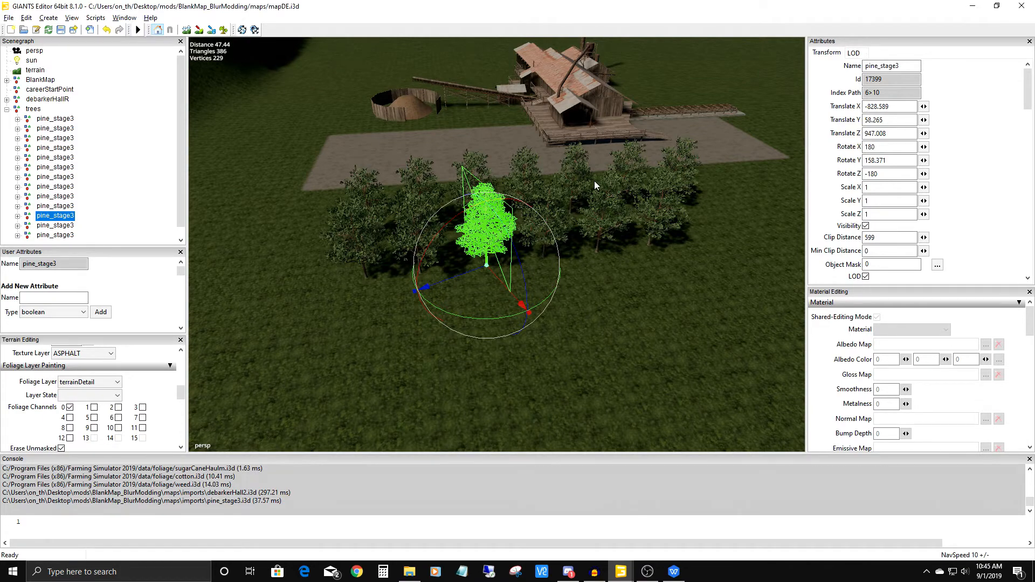
Enter terrain sculpt mode over an open grass area away from the trees and change the brush type to Round.
{"action": "scroll", "coordinate": [594, 185], "scroll_direction": "down", "scroll_amount": 4}
{"action": "left_click_drag", "start_coordinate": [485, 403], "coordinate": [477, 373], "text": "alt"}
{"action": "middle_click_drag", "start_coordinate": [477, 373], "coordinate": [76, 386], "text": "alt"}
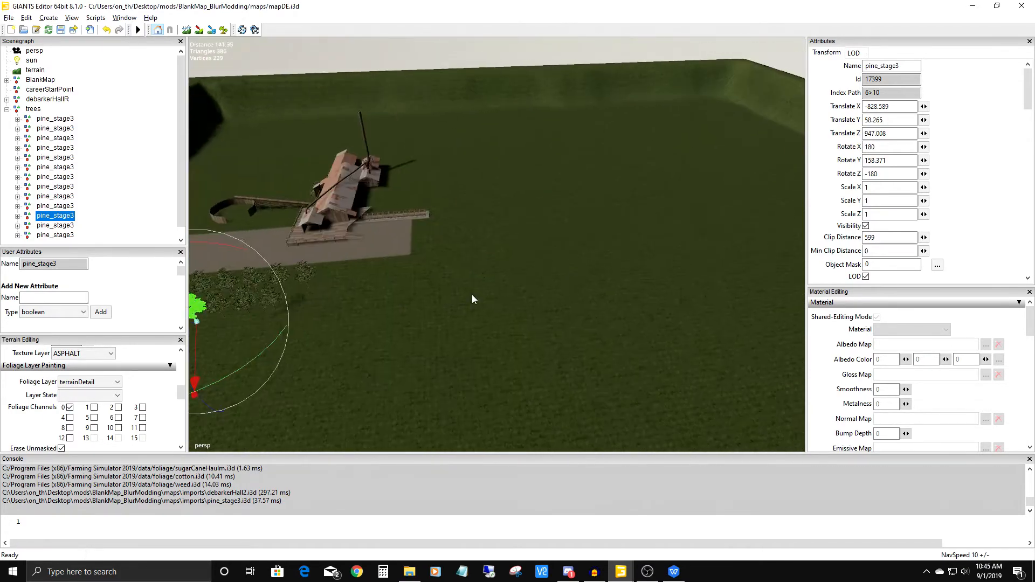
{"action": "middle_click_drag", "start_coordinate": [345, 350], "coordinate": [481, 202], "text": "alt"}
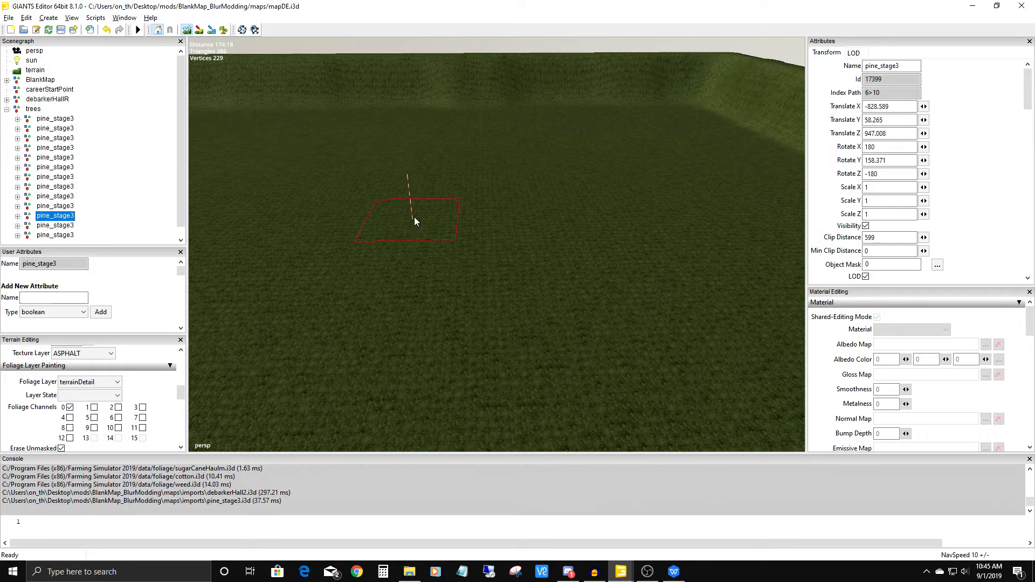
{"action": "left_click_drag", "start_coordinate": [180, 394], "coordinate": [183, 360]}
{"action": "left_click", "coordinate": [96, 438]}
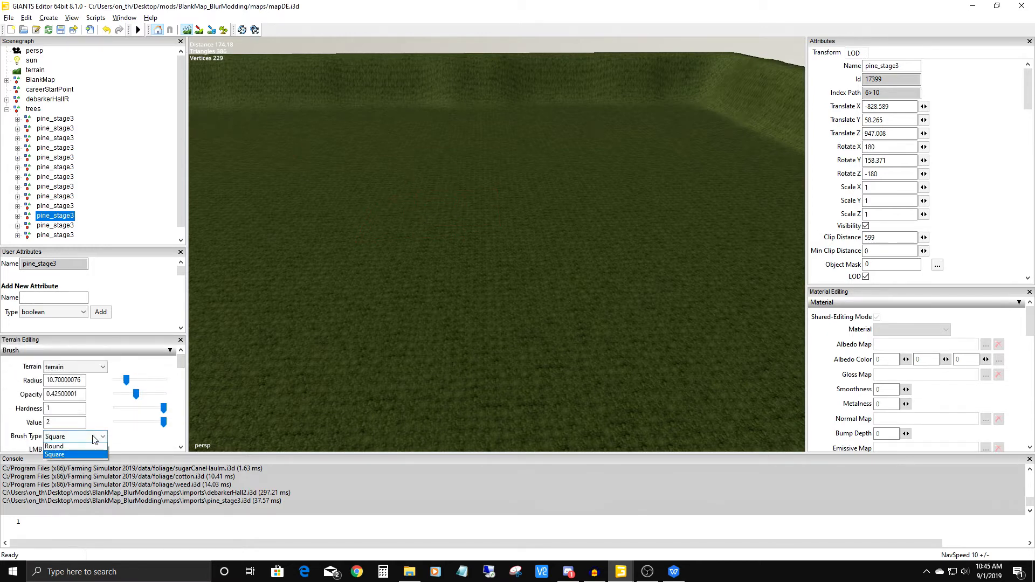
{"action": "left_click", "coordinate": [84, 447]}
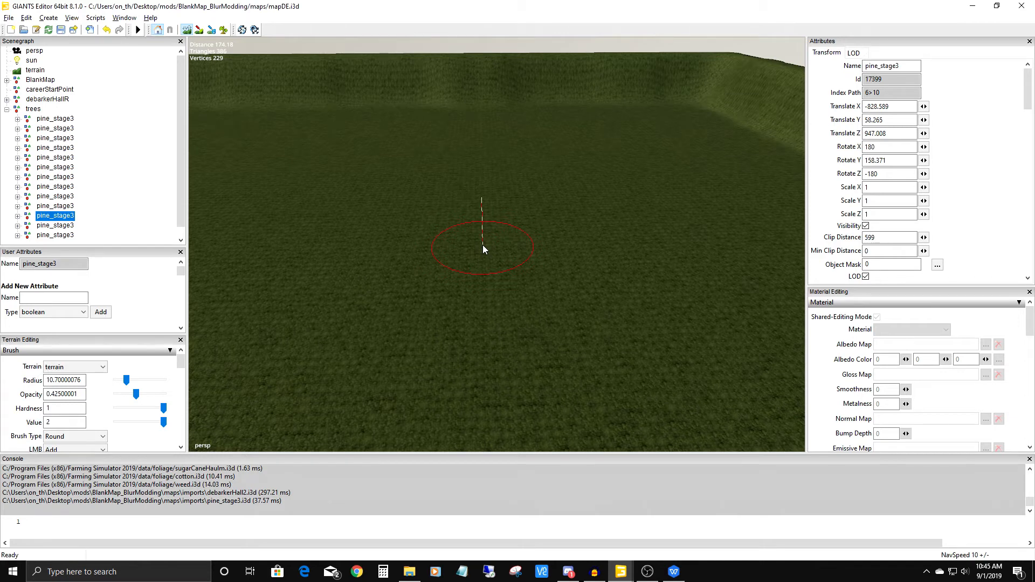
Set the terrain brush's RMB action to Subtract.
{"action": "left_click_drag", "start_coordinate": [181, 360], "coordinate": [182, 371]}
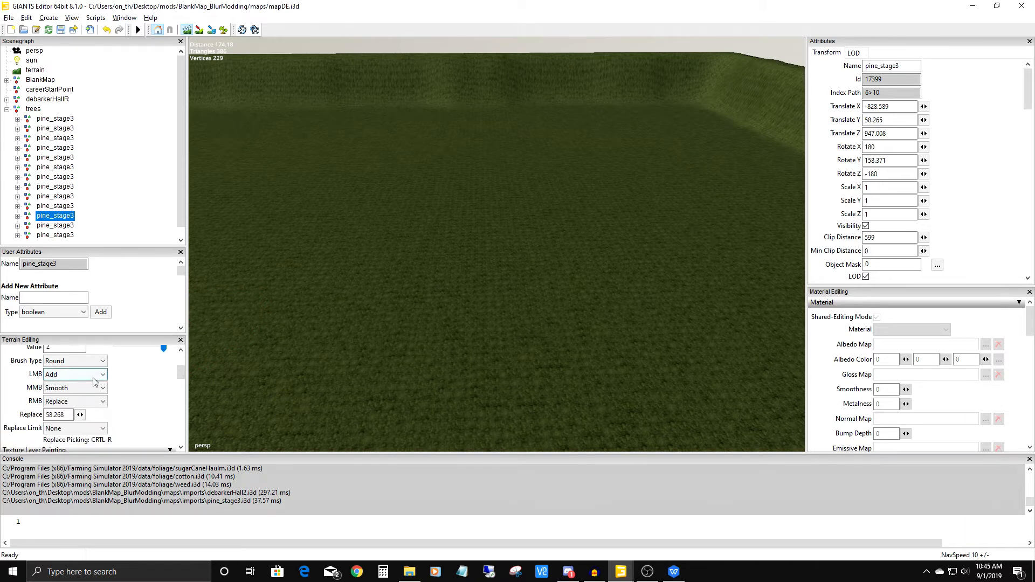
{"action": "left_click", "coordinate": [102, 389]}
{"action": "left_click", "coordinate": [102, 389]}
{"action": "left_click", "coordinate": [95, 402]}
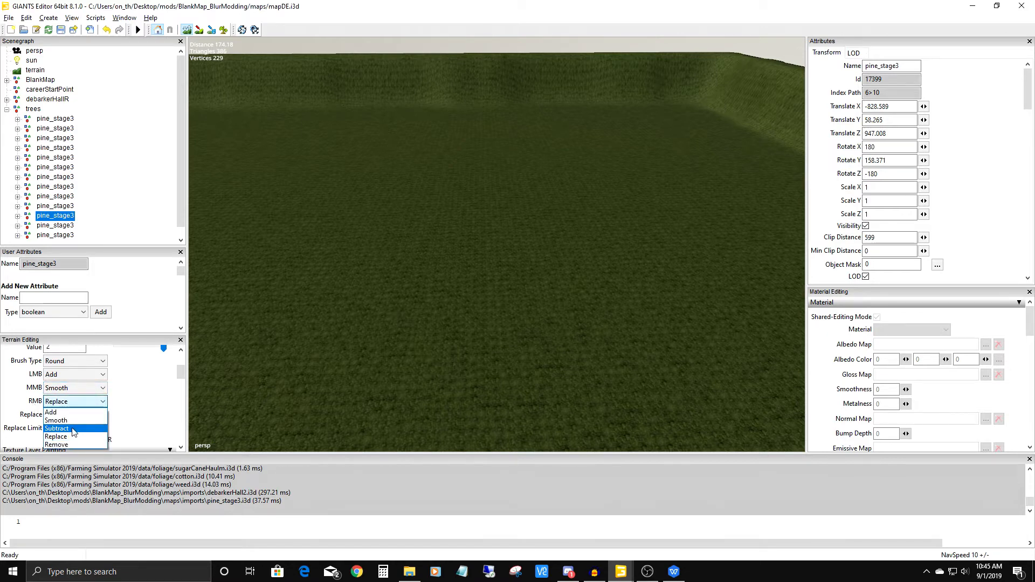
{"action": "left_click", "coordinate": [75, 429]}
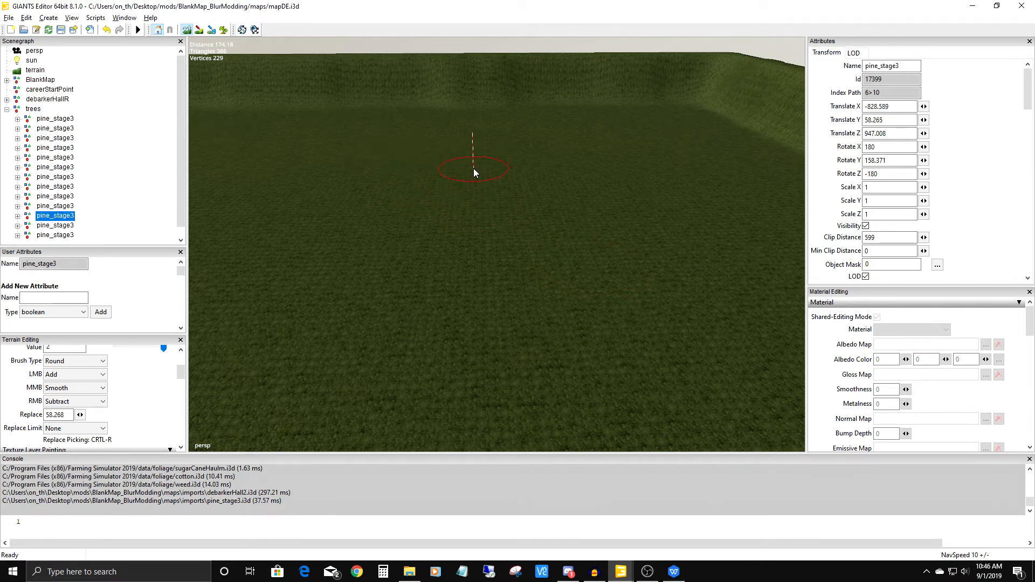
Raise a tall mound on the open grass, set the brush value to 0.5, and raise gentler mounds in front of it.
{"action": "mouse_move", "coordinate": [446, 121]}
{"action": "left_mouse_down"}
{"action": "mouse_move", "coordinate": [485, 131]}
{"action": "mouse_move", "coordinate": [563, 119]}
{"action": "left_mouse_up"}
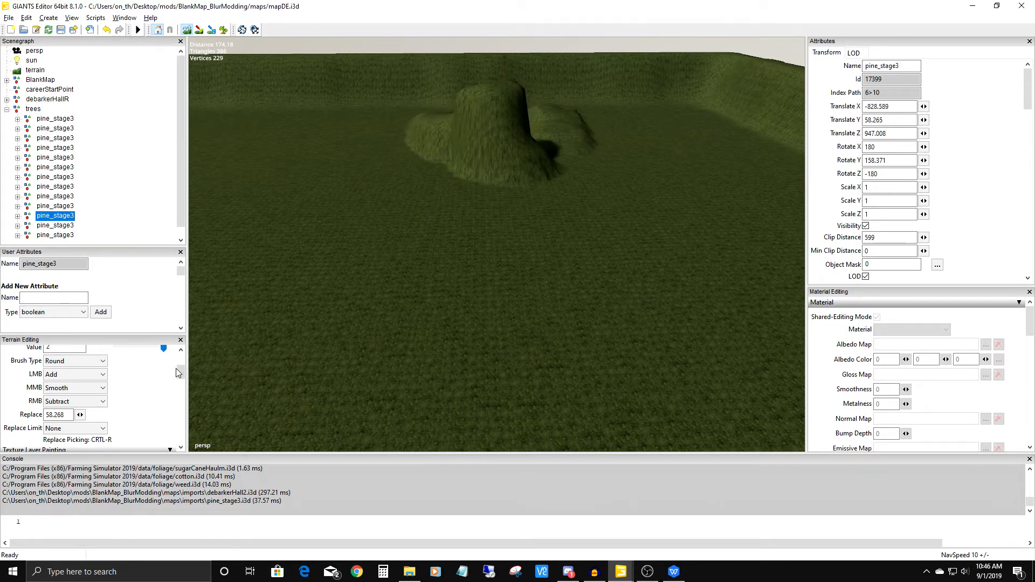
{"action": "left_click_drag", "start_coordinate": [181, 373], "coordinate": [181, 365]}
{"action": "double_click", "coordinate": [64, 389]}
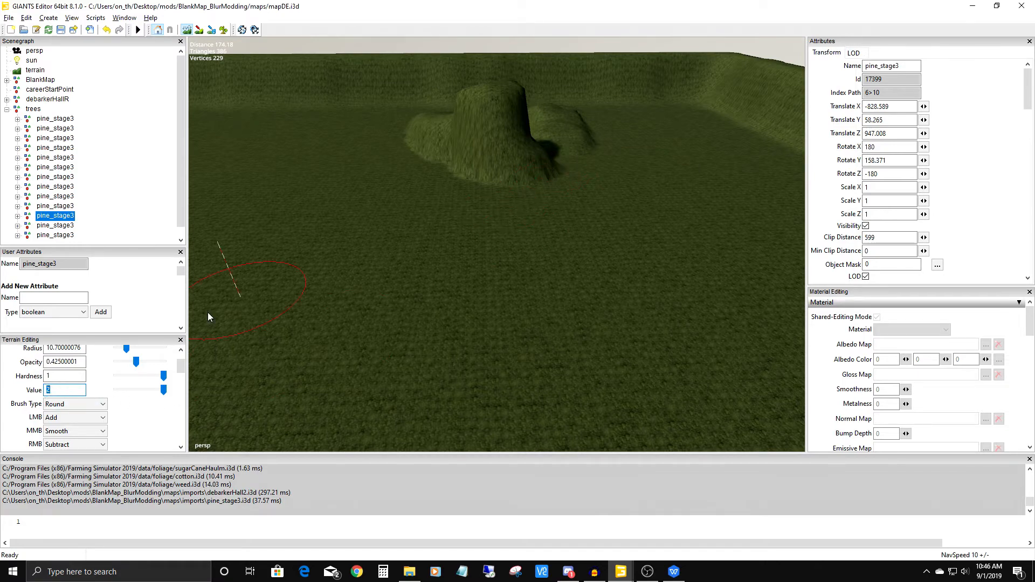
{"action": "type", "text": "0."}
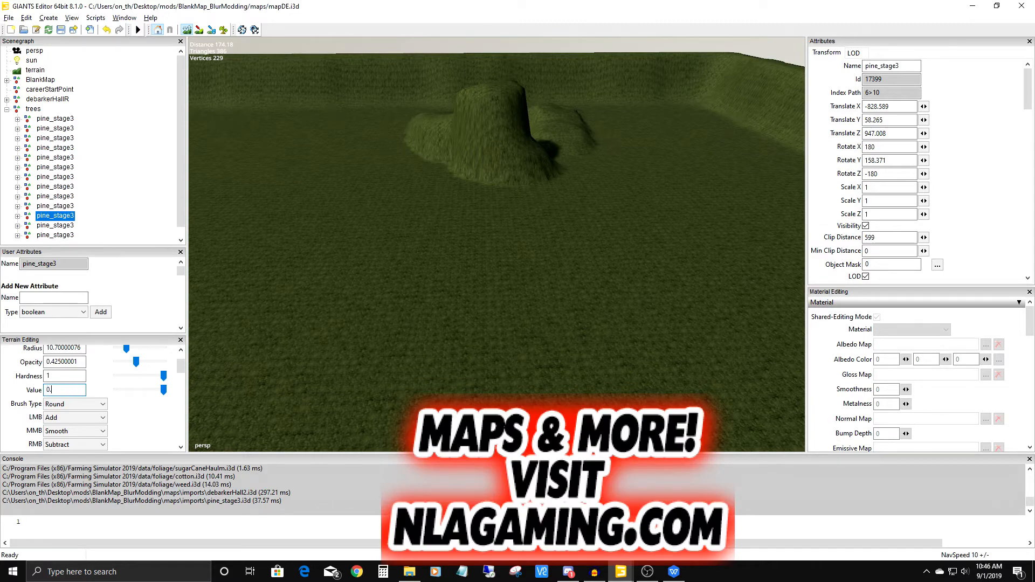
{"action": "type", "text": "5"}
{"action": "mouse_move", "coordinate": [451, 212]}
{"action": "left_mouse_down"}
{"action": "mouse_move", "coordinate": [419, 162]}
{"action": "mouse_move", "coordinate": [470, 182]}
{"action": "mouse_move", "coordinate": [561, 162]}
{"action": "mouse_move", "coordinate": [578, 146]}
{"action": "mouse_move", "coordinate": [539, 173]}
{"action": "mouse_move", "coordinate": [582, 148]}
{"action": "mouse_move", "coordinate": [614, 185]}
{"action": "mouse_move", "coordinate": [527, 208]}
{"action": "mouse_move", "coordinate": [413, 189]}
{"action": "mouse_move", "coordinate": [542, 221]}
{"action": "mouse_move", "coordinate": [518, 259]}
{"action": "left_mouse_up"}
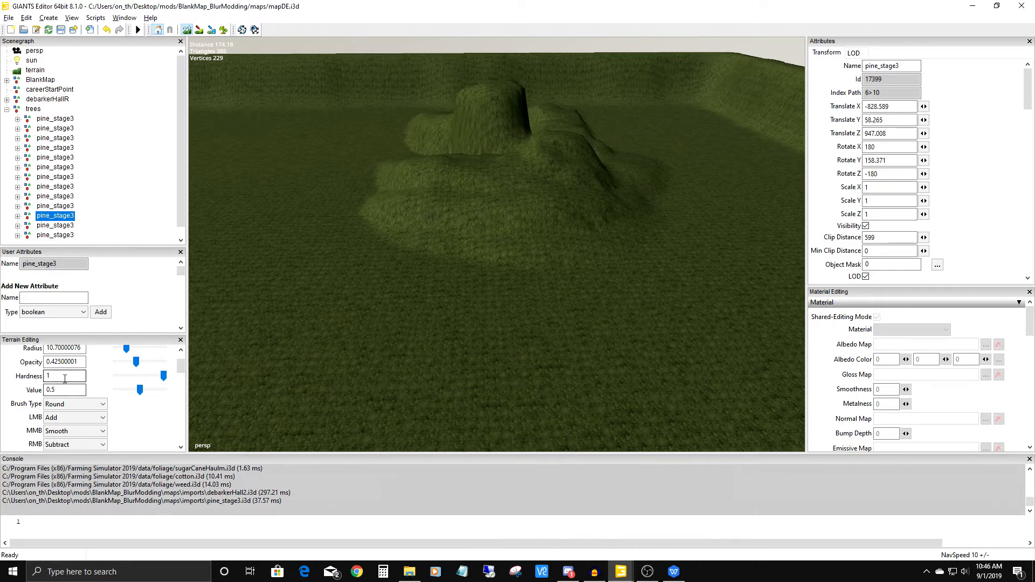
Set the brush hardness to 0.1 and raise two pointed mounds on the flat grass in front of the larger hill.
{"action": "scroll", "coordinate": [63, 385], "scroll_direction": "up", "scroll_amount": 2}
{"action": "scroll", "coordinate": [67, 408], "scroll_direction": "down", "scroll_amount": 2}
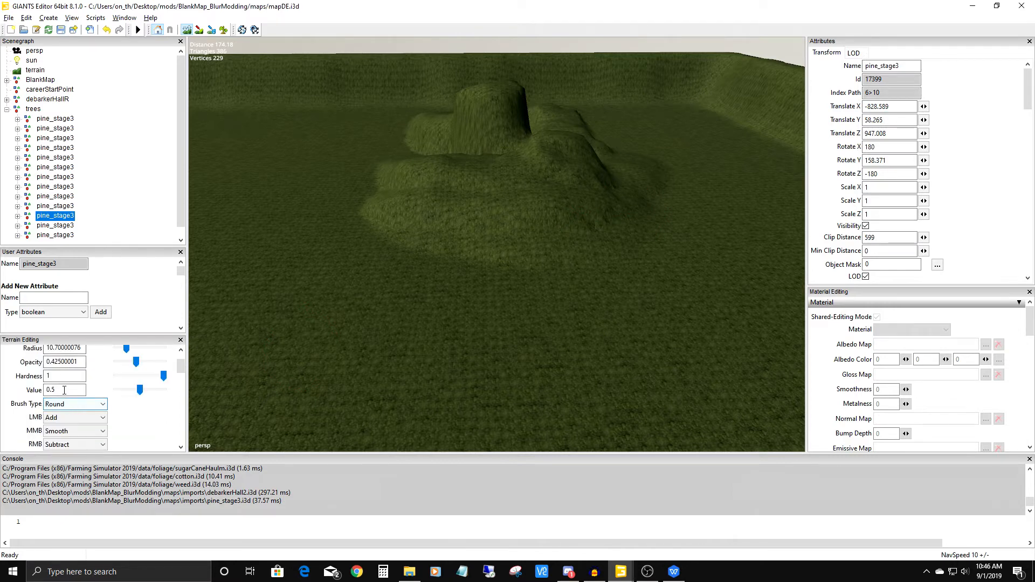
{"action": "left_click_drag", "start_coordinate": [55, 376], "coordinate": [33, 381]}
{"action": "type", "text": "0."}
{"action": "key", "text": "Return"}
{"action": "left_click_drag", "start_coordinate": [325, 261], "coordinate": [325, 263]}
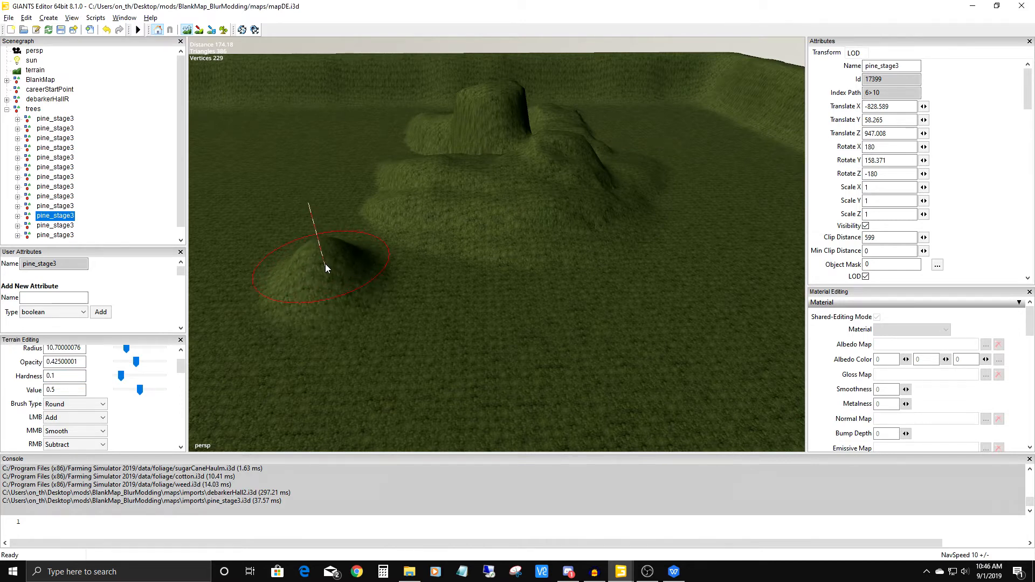
{"action": "left_click_drag", "start_coordinate": [490, 315], "coordinate": [502, 317]}
{"action": "middle_click_drag", "start_coordinate": [502, 314], "coordinate": [410, 307], "text": "alt"}
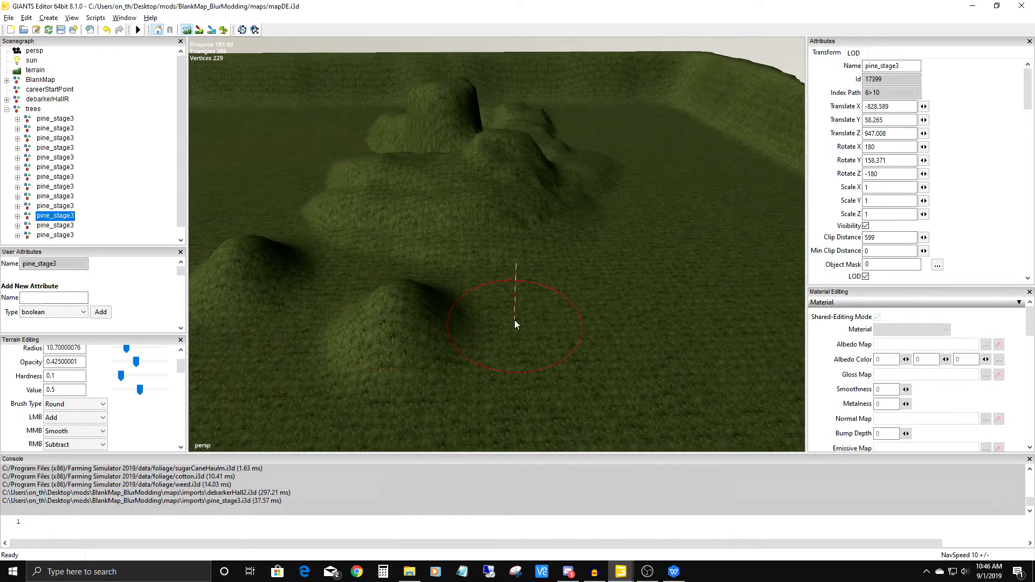
Set the brush hardness to 1 and raise a broad, flat-topped mound beside the pointed ones, comparing their shapes.
{"action": "double_click", "coordinate": [64, 375]}
{"action": "type", "text": "1"}
{"action": "key", "text": "Return"}
{"action": "mouse_move", "coordinate": [590, 304]}
{"action": "left_mouse_down"}
{"action": "mouse_move", "coordinate": [586, 294]}
{"action": "mouse_move", "coordinate": [493, 297]}
{"action": "mouse_move", "coordinate": [628, 257]}
{"action": "left_mouse_up"}
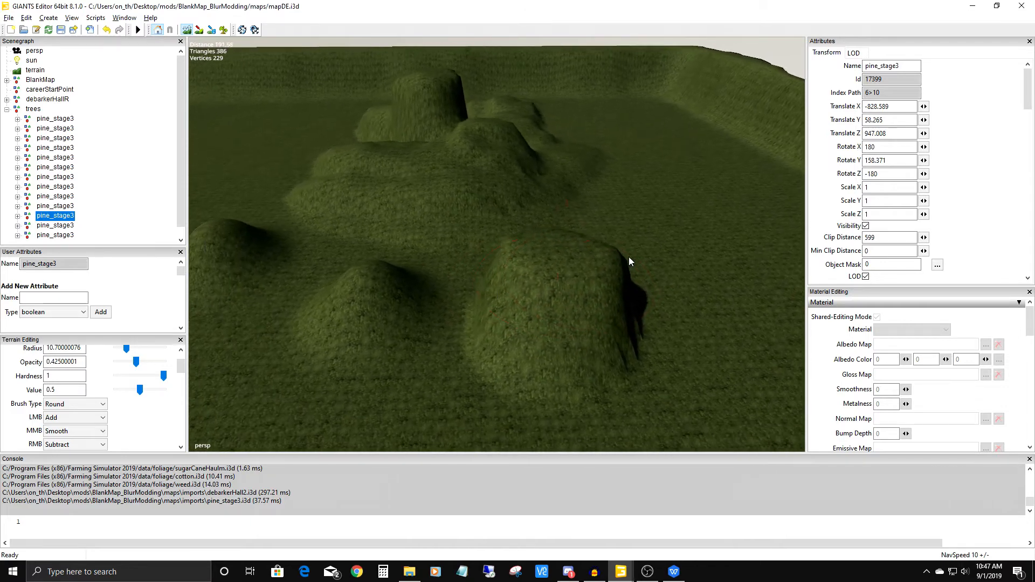
{"action": "middle_click_drag", "start_coordinate": [334, 282], "coordinate": [429, 282], "text": "alt"}
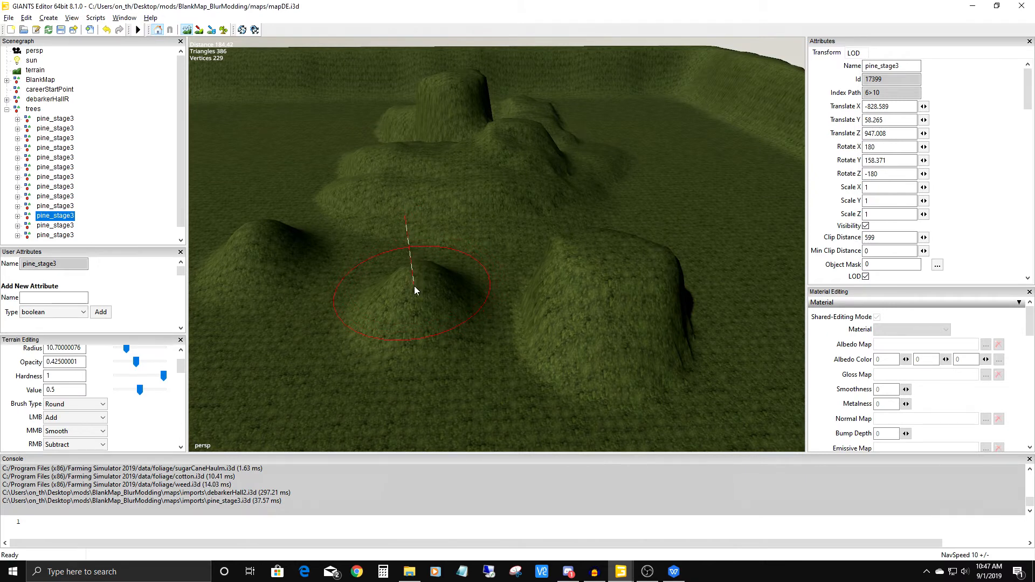
{"action": "middle_click_drag", "start_coordinate": [458, 294], "coordinate": [379, 292], "text": "alt"}
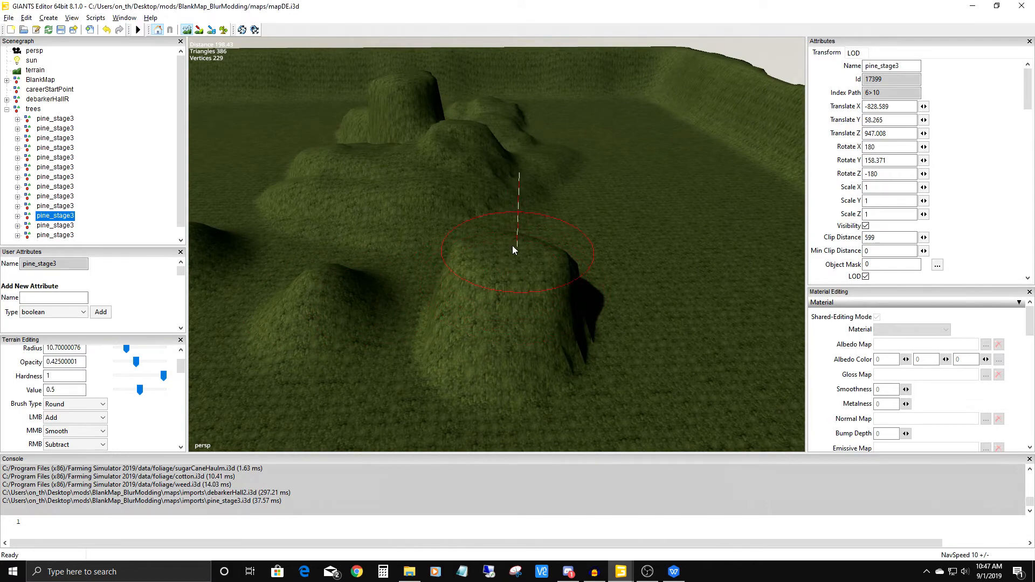
Raise a second broad, flat-topped mound on the open grass beyond the first one.
{"action": "mouse_move", "coordinate": [459, 277]}
{"action": "middle_mouse_down", "text": "alt"}
{"action": "mouse_move", "coordinate": [703, 282]}
{"action": "mouse_move", "coordinate": [609, 296]}
{"action": "mouse_move", "coordinate": [54, 304]}
{"action": "middle_mouse_up", "text": "alt"}
{"action": "middle_click_drag", "start_coordinate": [545, 328], "coordinate": [453, 335], "text": "alt"}
{"action": "mouse_move", "coordinate": [452, 334]}
{"action": "left_mouse_down", "text": "alt"}
{"action": "mouse_move", "coordinate": [452, 279]}
{"action": "mouse_move", "coordinate": [425, 321]}
{"action": "mouse_move", "coordinate": [447, 313]}
{"action": "left_mouse_up", "text": "alt"}
{"action": "mouse_move", "coordinate": [552, 263]}
{"action": "left_mouse_down"}
{"action": "mouse_move", "coordinate": [550, 254]}
{"action": "mouse_move", "coordinate": [541, 281]}
{"action": "left_mouse_up"}
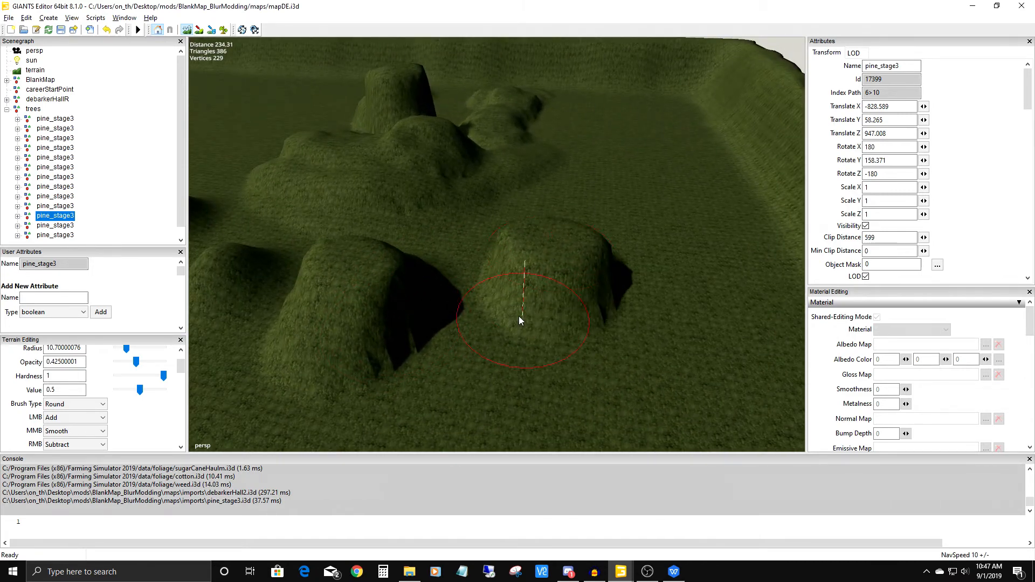
Set the brush hardness to 0.1, raise another pointed mound in front of the two broad ones, and compare the whole group.
{"action": "double_click", "coordinate": [63, 375]}
{"action": "type", "text": "0.1"}
{"action": "key", "text": "Return"}
{"action": "left_click_drag", "start_coordinate": [473, 371], "coordinate": [470, 356]}
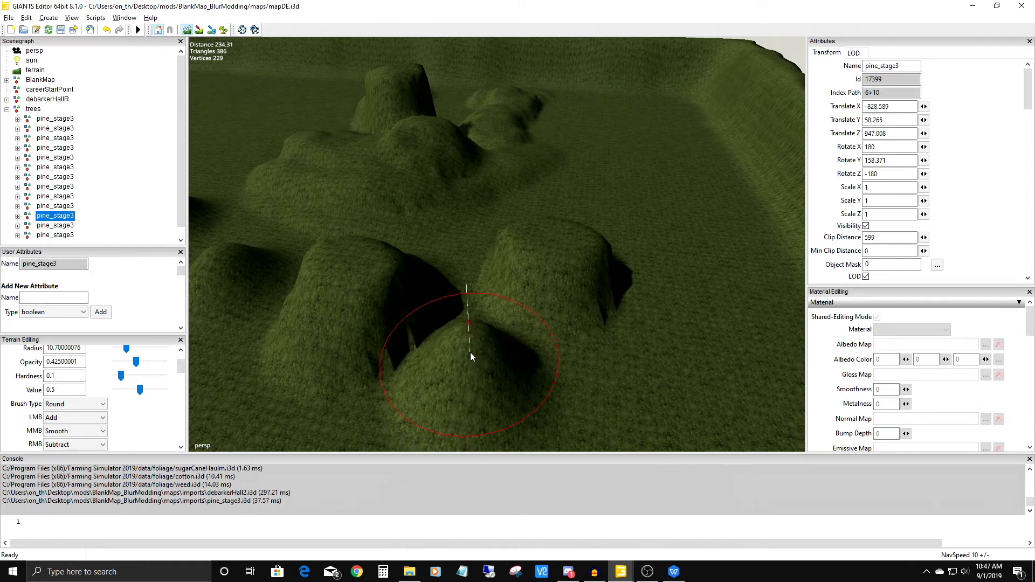
{"action": "scroll", "coordinate": [452, 255], "scroll_direction": "down", "scroll_amount": 3}
{"action": "middle_click_drag", "start_coordinate": [453, 256], "coordinate": [600, 306], "text": "alt"}
{"action": "mouse_move", "coordinate": [602, 309]}
{"action": "left_mouse_down", "text": "alt"}
{"action": "mouse_move", "coordinate": [479, 270]}
{"action": "mouse_move", "coordinate": [470, 303]}
{"action": "left_mouse_up", "text": "alt"}
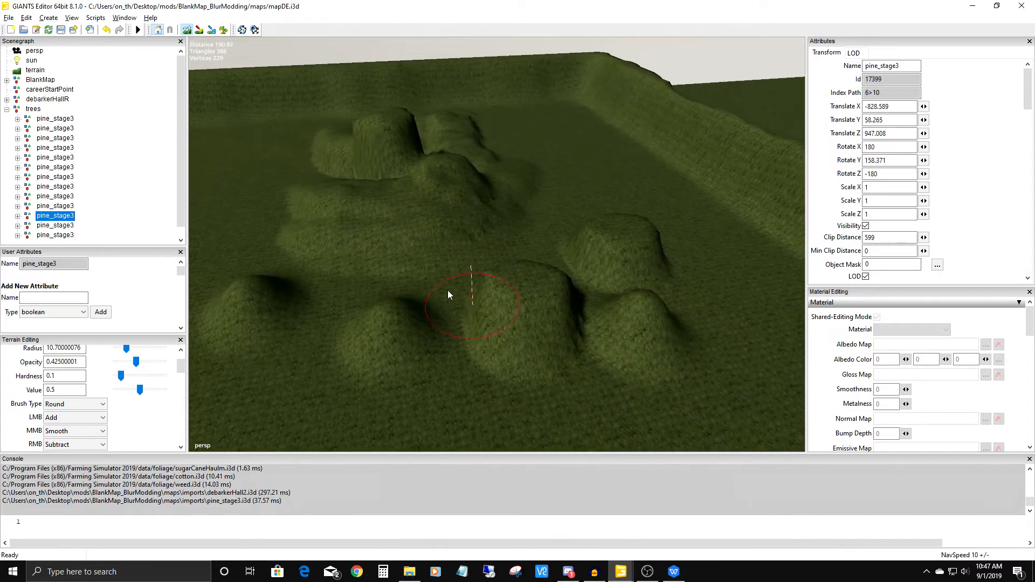
Set the brush hardness to 1 and radius to about 11.7, and smooth the front mounds into low, gentle rises.
{"action": "left_click_drag", "start_coordinate": [58, 377], "coordinate": [21, 381]}
{"action": "type", "text": "1"}
{"action": "left_click", "coordinate": [54, 392]}
{"action": "scroll", "coordinate": [493, 333], "scroll_direction": "up", "scroll_amount": 2}
{"action": "mouse_move", "coordinate": [531, 310]}
{"action": "middle_mouse_down"}
{"action": "mouse_move", "coordinate": [503, 316]}
{"action": "mouse_move", "coordinate": [482, 275]}
{"action": "mouse_move", "coordinate": [543, 264]}
{"action": "mouse_move", "coordinate": [583, 232]}
{"action": "middle_mouse_up"}
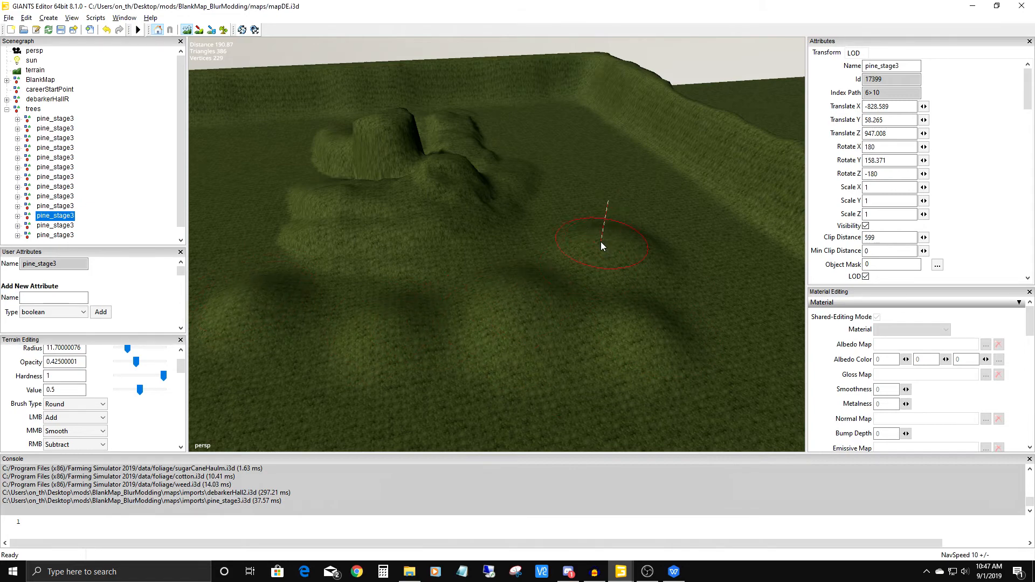
{"action": "left_click_drag", "start_coordinate": [441, 228], "coordinate": [545, 270], "text": "alt"}
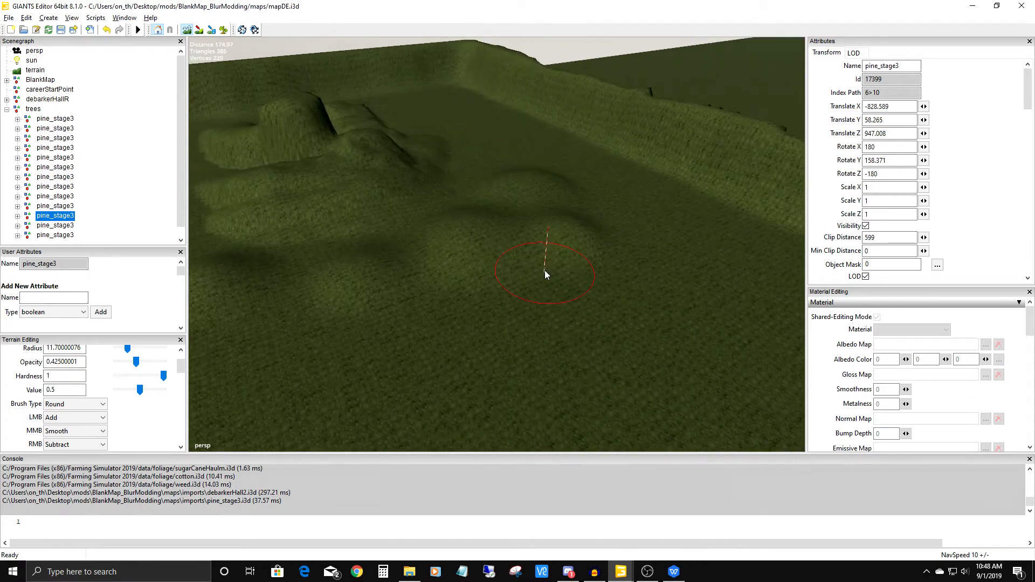
{"action": "left_click_drag", "start_coordinate": [499, 301], "coordinate": [422, 308], "text": "alt"}
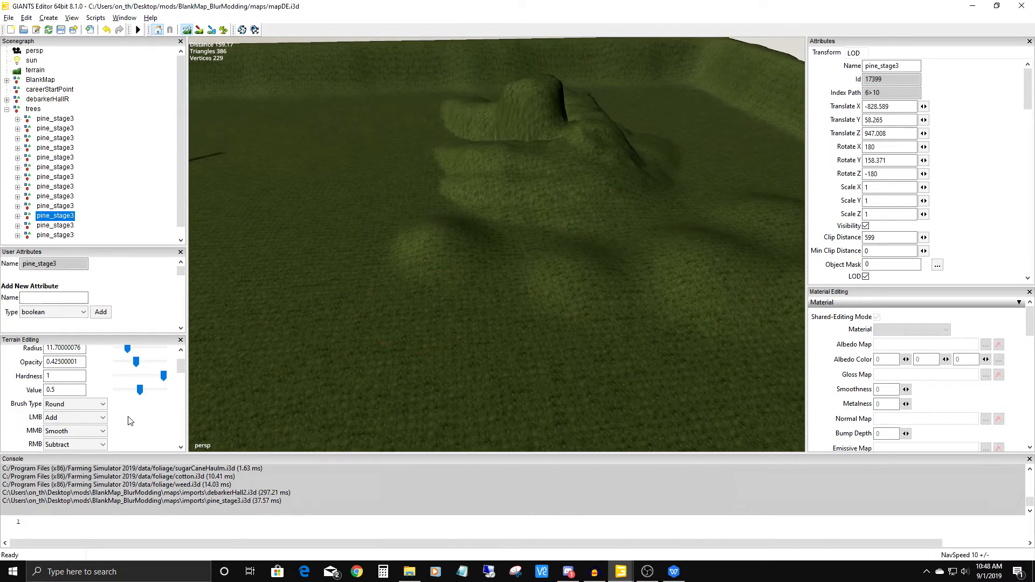
Set the brush's RMB action to Replace and level the smoothed mounds and the hill's front part to height 58.268.
{"action": "scroll", "coordinate": [91, 413], "scroll_direction": "down", "scroll_amount": 1}
{"action": "left_click", "coordinate": [88, 403]}
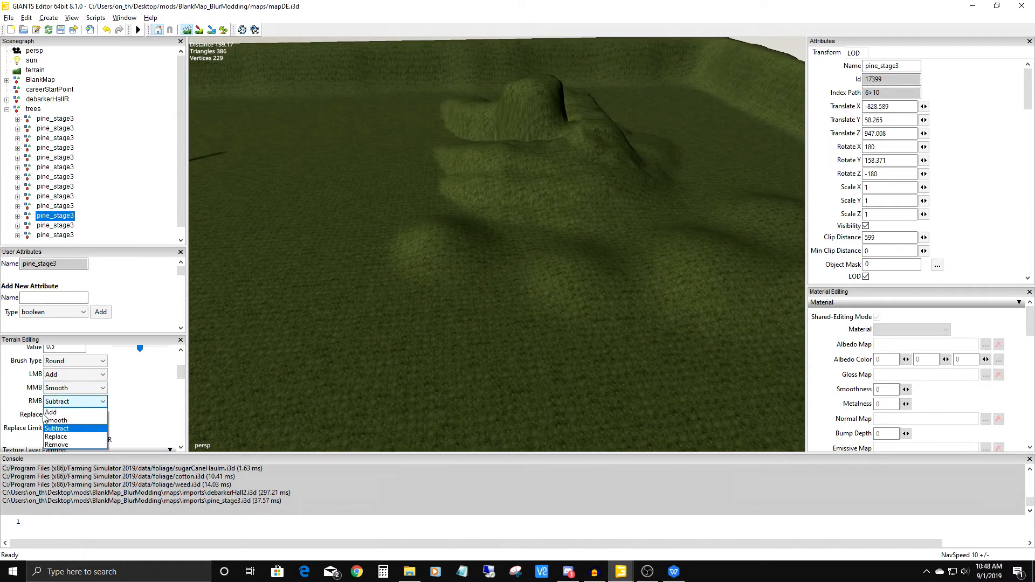
{"action": "left_click", "coordinate": [58, 437]}
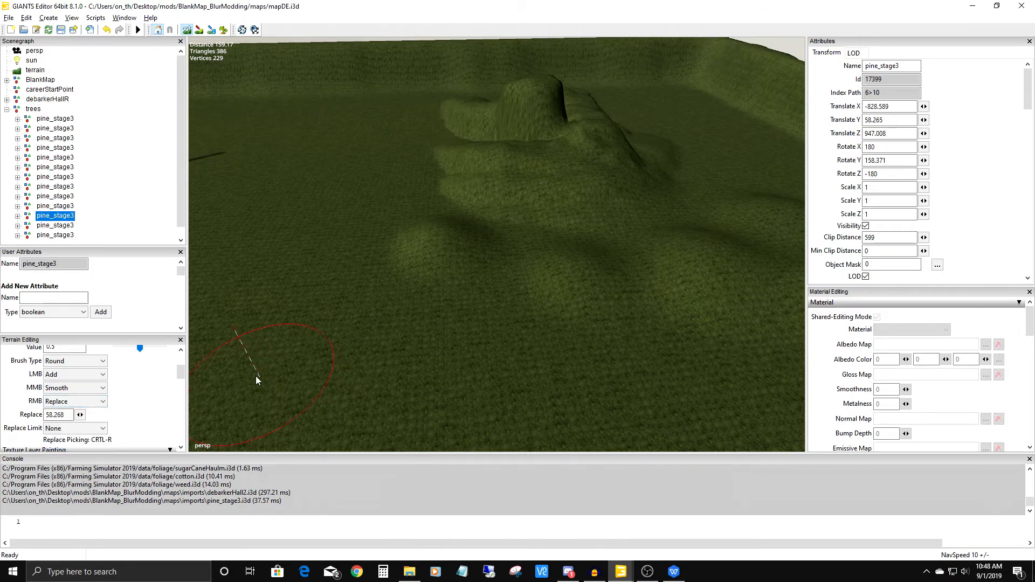
{"action": "left_click_drag", "start_coordinate": [440, 340], "coordinate": [399, 291], "text": "alt"}
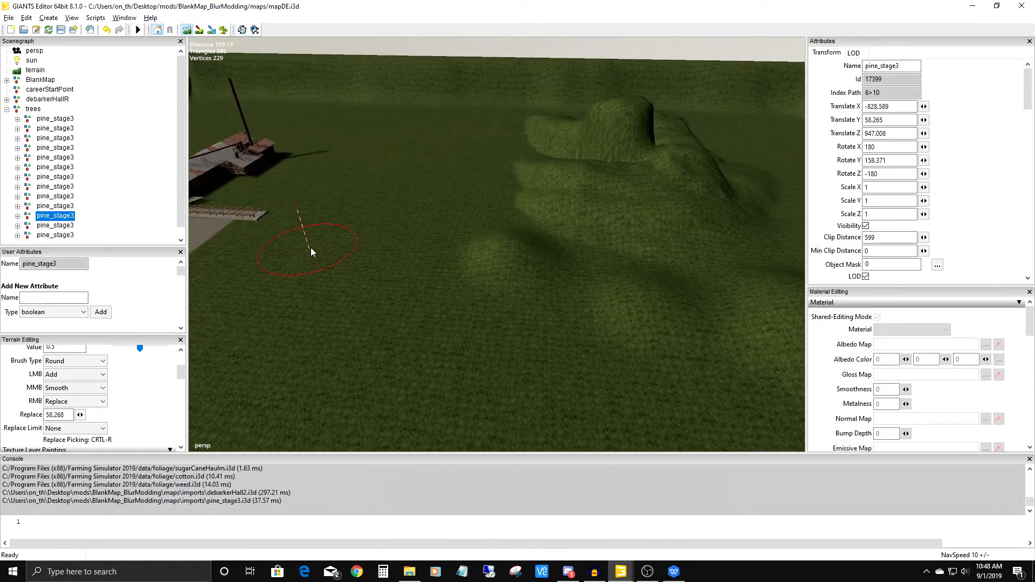
{"action": "mouse_move", "coordinate": [327, 257]}
{"action": "left_mouse_down", "text": "alt"}
{"action": "mouse_move", "coordinate": [422, 269]}
{"action": "mouse_move", "coordinate": [518, 256]}
{"action": "mouse_move", "coordinate": [561, 279]}
{"action": "left_mouse_up", "text": "alt"}
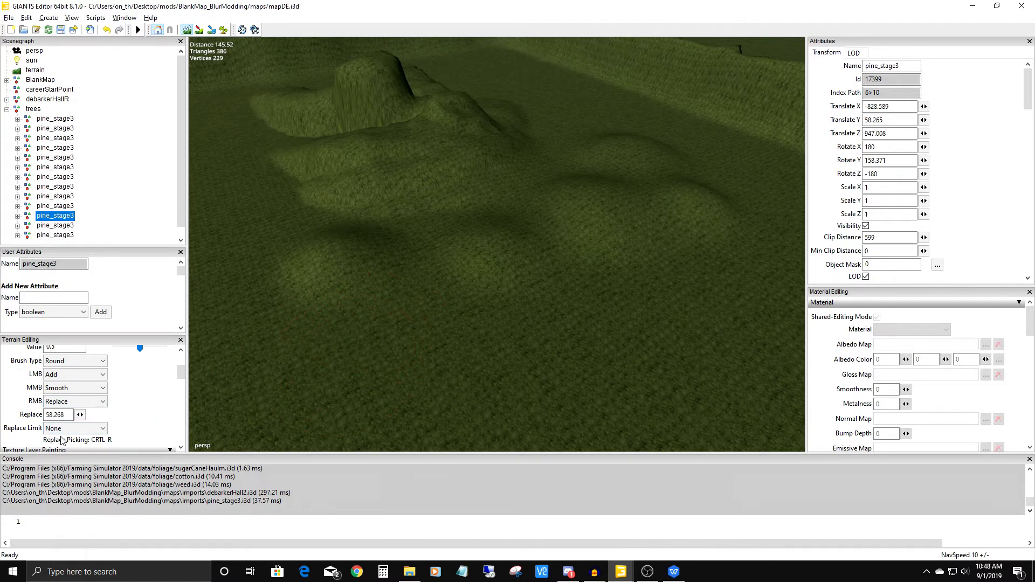
{"action": "double_click", "coordinate": [63, 415]}
{"action": "mouse_move", "coordinate": [337, 287]}
{"action": "right_mouse_down"}
{"action": "mouse_move", "coordinate": [352, 215]}
{"action": "mouse_move", "coordinate": [422, 249]}
{"action": "mouse_move", "coordinate": [430, 187]}
{"action": "mouse_move", "coordinate": [539, 227]}
{"action": "mouse_move", "coordinate": [525, 194]}
{"action": "mouse_move", "coordinate": [548, 210]}
{"action": "mouse_move", "coordinate": [513, 153]}
{"action": "mouse_move", "coordinate": [609, 183]}
{"action": "mouse_move", "coordinate": [612, 134]}
{"action": "mouse_move", "coordinate": [686, 218]}
{"action": "mouse_move", "coordinate": [722, 216]}
{"action": "mouse_move", "coordinate": [594, 213]}
{"action": "right_mouse_up"}
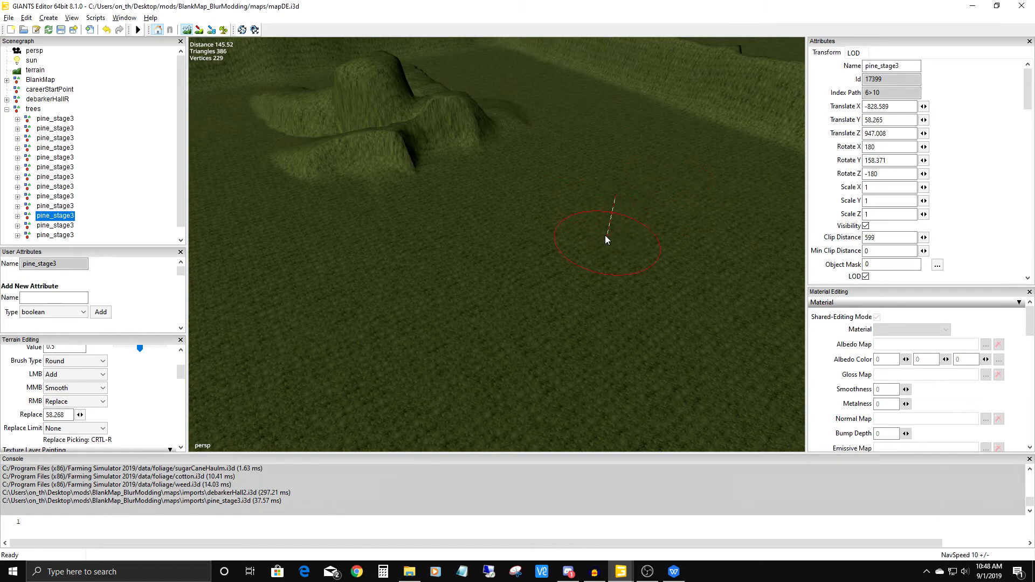
{"action": "left_click_drag", "start_coordinate": [566, 248], "coordinate": [522, 249], "text": "alt"}
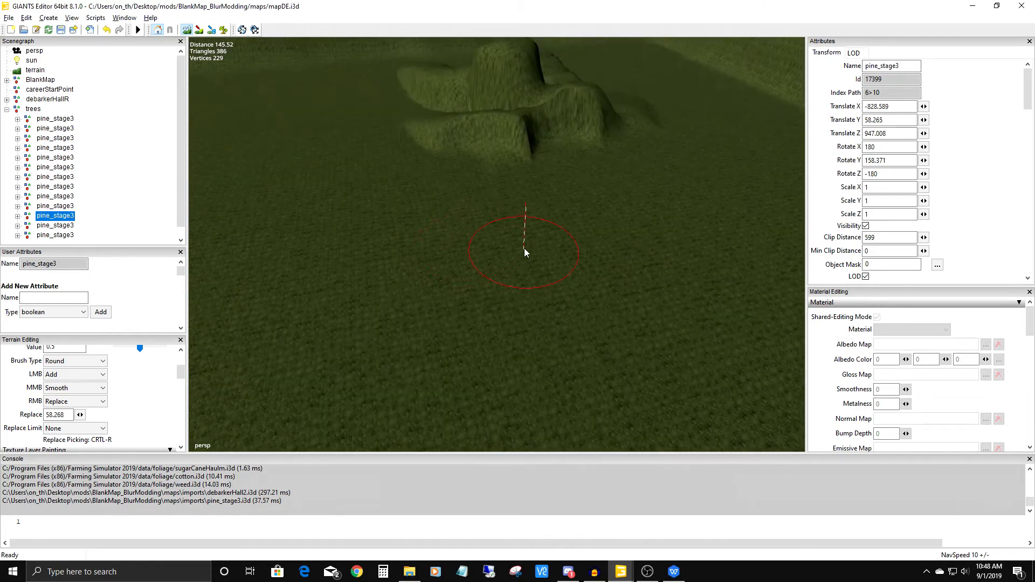
Set the replace height to 61 and form a raised, flat plateau on the grass beside the debarker hall.
{"action": "mouse_move", "coordinate": [403, 263]}
{"action": "left_mouse_down", "text": "alt"}
{"action": "mouse_move", "coordinate": [411, 248]}
{"action": "mouse_move", "coordinate": [481, 221]}
{"action": "mouse_move", "coordinate": [503, 182]}
{"action": "left_mouse_up", "text": "alt"}
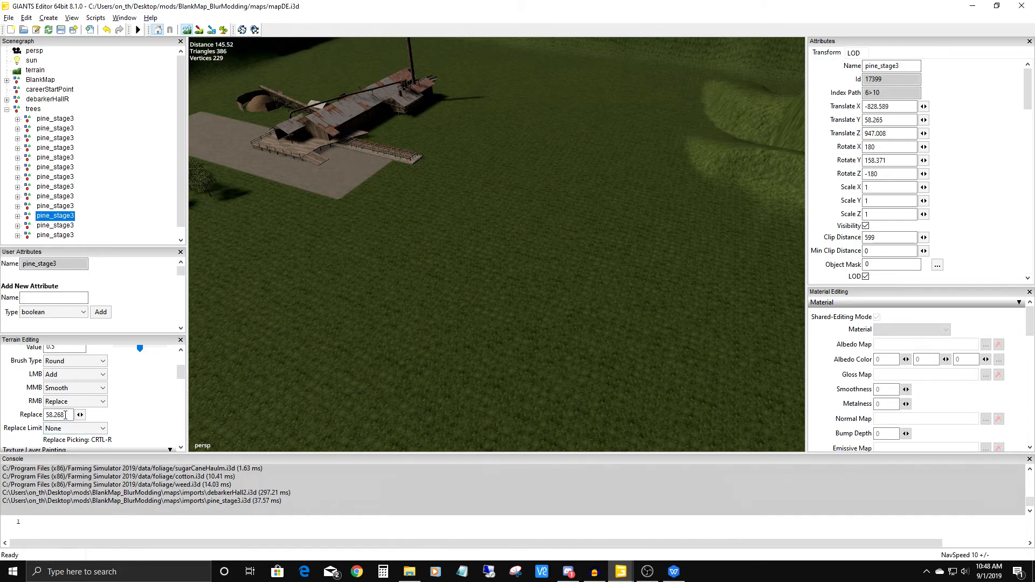
{"action": "left_click_drag", "start_coordinate": [66, 415], "coordinate": [26, 425]}
{"action": "type", "text": "61"}
{"action": "mouse_move", "coordinate": [600, 153]}
{"action": "right_mouse_down"}
{"action": "mouse_move", "coordinate": [525, 277]}
{"action": "mouse_move", "coordinate": [574, 171]}
{"action": "mouse_move", "coordinate": [601, 155]}
{"action": "mouse_move", "coordinate": [616, 209]}
{"action": "mouse_move", "coordinate": [648, 253]}
{"action": "mouse_move", "coordinate": [664, 183]}
{"action": "mouse_move", "coordinate": [604, 292]}
{"action": "mouse_move", "coordinate": [570, 260]}
{"action": "right_mouse_up"}
{"action": "mouse_move", "coordinate": [571, 260]}
{"action": "left_mouse_down", "text": "alt"}
{"action": "mouse_move", "coordinate": [665, 248]}
{"action": "mouse_move", "coordinate": [630, 254]}
{"action": "mouse_move", "coordinate": [690, 288]}
{"action": "left_mouse_up", "text": "alt"}
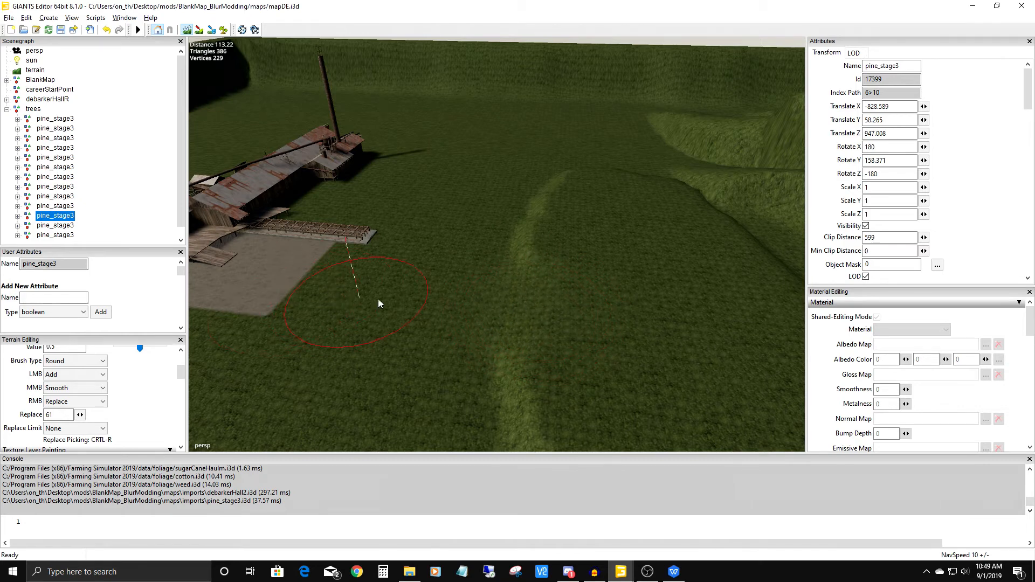
{"action": "mouse_move", "coordinate": [560, 307]}
{"action": "left_mouse_down", "text": "alt"}
{"action": "mouse_move", "coordinate": [486, 271]}
{"action": "mouse_move", "coordinate": [491, 205]}
{"action": "mouse_move", "coordinate": [494, 277]}
{"action": "mouse_move", "coordinate": [457, 306]}
{"action": "mouse_move", "coordinate": [462, 329]}
{"action": "mouse_move", "coordinate": [493, 263]}
{"action": "mouse_move", "coordinate": [570, 270]}
{"action": "mouse_move", "coordinate": [413, 364]}
{"action": "mouse_move", "coordinate": [467, 339]}
{"action": "mouse_move", "coordinate": [619, 138]}
{"action": "mouse_move", "coordinate": [578, 280]}
{"action": "mouse_move", "coordinate": [429, 291]}
{"action": "mouse_move", "coordinate": [465, 170]}
{"action": "mouse_move", "coordinate": [527, 306]}
{"action": "mouse_move", "coordinate": [554, 166]}
{"action": "mouse_move", "coordinate": [480, 286]}
{"action": "mouse_move", "coordinate": [489, 266]}
{"action": "left_mouse_up", "text": "alt"}
{"action": "scroll", "coordinate": [492, 205], "scroll_direction": "down", "scroll_amount": 3}
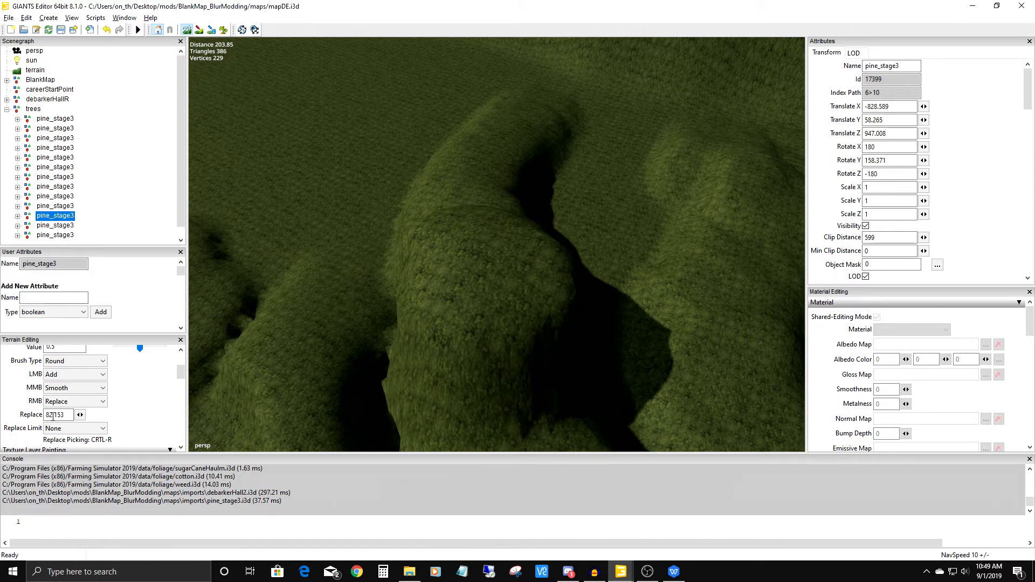
Pick replace height 82.153 from the hill and level the tops of the tall mounds into an upper plateau.
{"action": "scroll", "coordinate": [564, 189], "scroll_direction": "down", "scroll_amount": 4}
{"action": "scroll", "coordinate": [546, 190], "scroll_direction": "down", "scroll_amount": 3}
{"action": "left_click_drag", "start_coordinate": [545, 189], "coordinate": [531, 296], "text": "alt"}
{"action": "scroll", "coordinate": [607, 172], "scroll_direction": "up", "scroll_amount": 3}
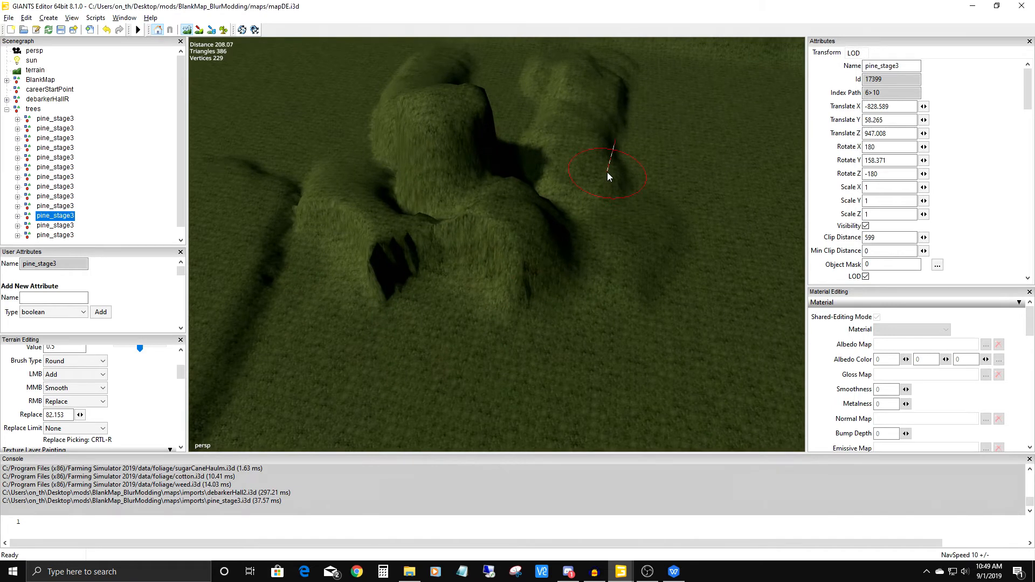
{"action": "middle_click_drag", "start_coordinate": [607, 172], "coordinate": [427, 251], "text": "alt"}
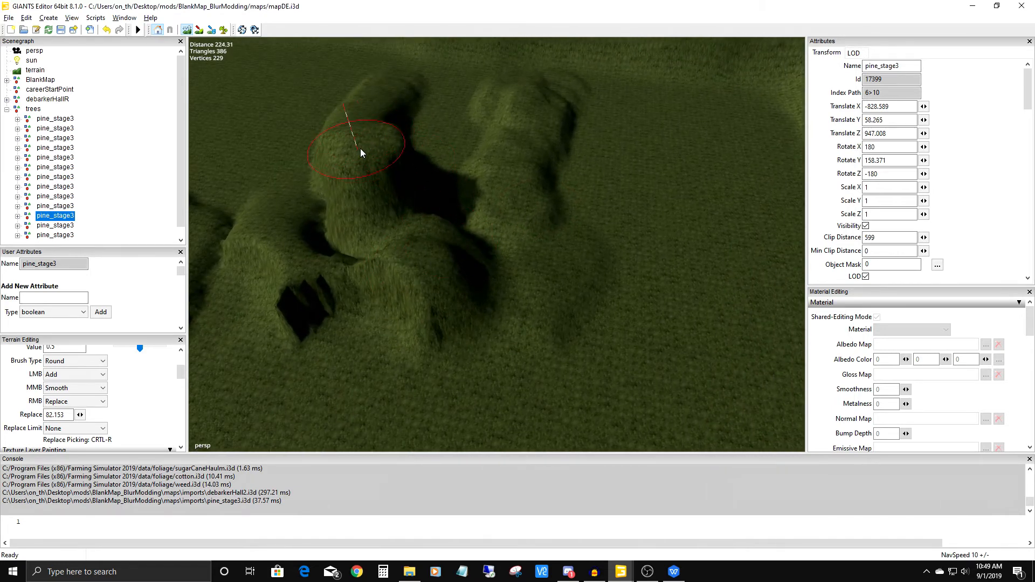
{"action": "mouse_move", "coordinate": [464, 191]}
{"action": "left_mouse_down"}
{"action": "mouse_move", "coordinate": [370, 152]}
{"action": "mouse_move", "coordinate": [458, 180]}
{"action": "mouse_move", "coordinate": [584, 162]}
{"action": "mouse_move", "coordinate": [483, 186]}
{"action": "mouse_move", "coordinate": [607, 133]}
{"action": "mouse_move", "coordinate": [511, 175]}
{"action": "mouse_move", "coordinate": [379, 152]}
{"action": "mouse_move", "coordinate": [374, 139]}
{"action": "mouse_move", "coordinate": [527, 213]}
{"action": "mouse_move", "coordinate": [400, 192]}
{"action": "mouse_move", "coordinate": [488, 222]}
{"action": "mouse_move", "coordinate": [531, 217]}
{"action": "mouse_move", "coordinate": [440, 233]}
{"action": "left_mouse_up"}
{"action": "right_click_drag", "start_coordinate": [440, 233], "coordinate": [439, 265]}
{"action": "mouse_move", "coordinate": [439, 265]}
{"action": "left_mouse_down", "text": "alt"}
{"action": "mouse_move", "coordinate": [445, 222]}
{"action": "mouse_move", "coordinate": [706, 127]}
{"action": "left_mouse_up", "text": "alt"}
Pick replace height 68.551 and level the front part of the hill into a lower flat terrace.
{"action": "left_click_drag", "start_coordinate": [515, 247], "coordinate": [367, 289], "text": "alt"}
{"action": "scroll", "coordinate": [503, 124], "scroll_direction": "up", "scroll_amount": 3}
{"action": "middle_click_drag", "start_coordinate": [502, 124], "coordinate": [493, 175], "text": "alt"}
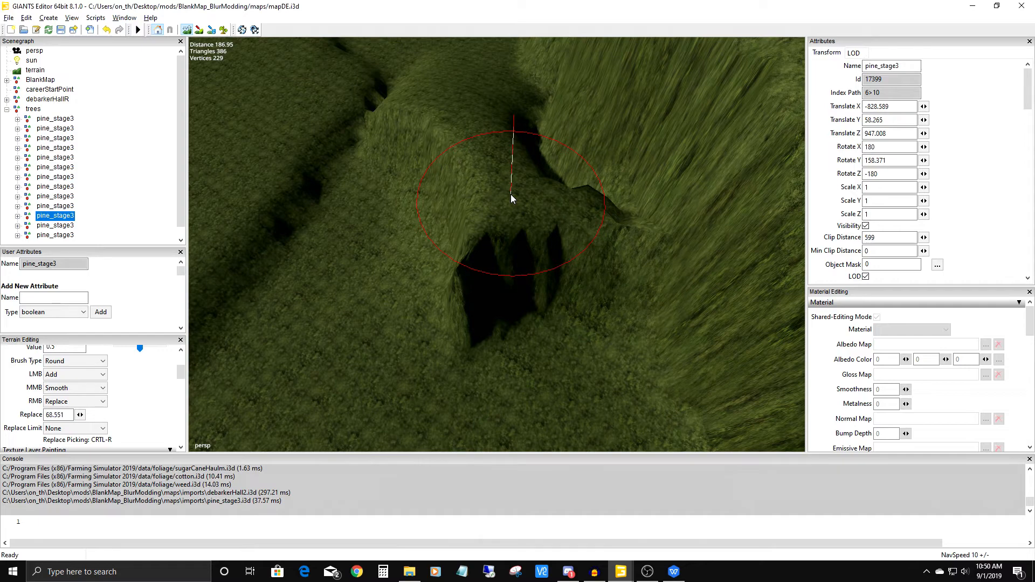
{"action": "right_click_drag", "start_coordinate": [587, 170], "coordinate": [472, 368], "text": "alt"}
{"action": "left_click_drag", "start_coordinate": [471, 369], "coordinate": [179, 297], "text": "alt"}
{"action": "mouse_move", "coordinate": [477, 242]}
{"action": "right_mouse_down"}
{"action": "mouse_move", "coordinate": [458, 254]}
{"action": "mouse_move", "coordinate": [415, 240]}
{"action": "mouse_move", "coordinate": [412, 184]}
{"action": "mouse_move", "coordinate": [382, 194]}
{"action": "mouse_move", "coordinate": [389, 143]}
{"action": "mouse_move", "coordinate": [353, 158]}
{"action": "mouse_move", "coordinate": [381, 244]}
{"action": "mouse_move", "coordinate": [481, 296]}
{"action": "mouse_move", "coordinate": [443, 274]}
{"action": "mouse_move", "coordinate": [445, 239]}
{"action": "mouse_move", "coordinate": [410, 211]}
{"action": "right_mouse_up"}
{"action": "left_click_drag", "start_coordinate": [351, 245], "coordinate": [539, 174], "text": "alt"}
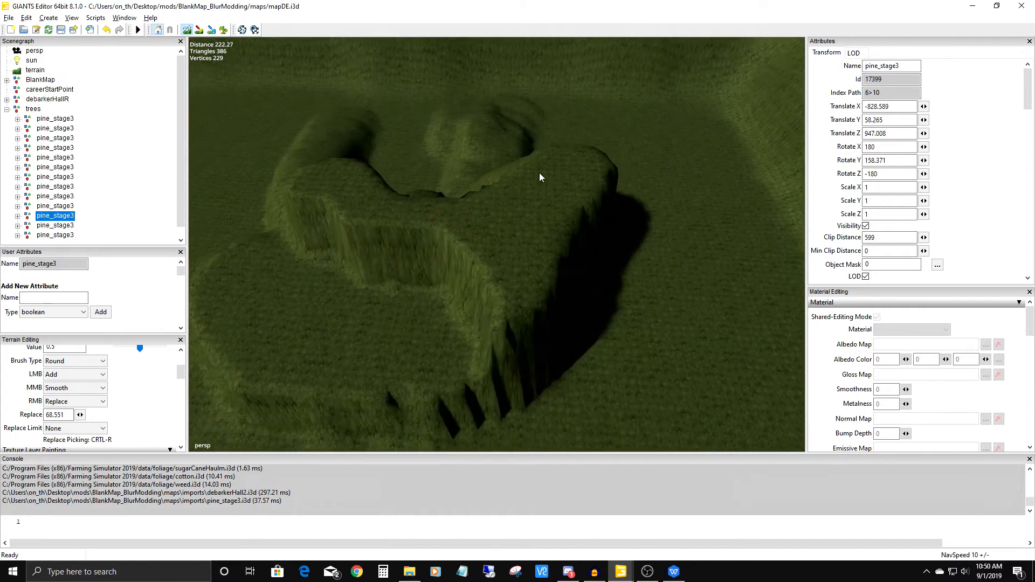
{"action": "middle_click_drag", "start_coordinate": [539, 174], "coordinate": [579, 163], "text": "alt"}
{"action": "mouse_move", "coordinate": [578, 160]}
{"action": "left_mouse_down", "text": "alt"}
{"action": "mouse_move", "coordinate": [463, 241]}
{"action": "mouse_move", "coordinate": [488, 237]}
{"action": "left_mouse_up", "text": "alt"}
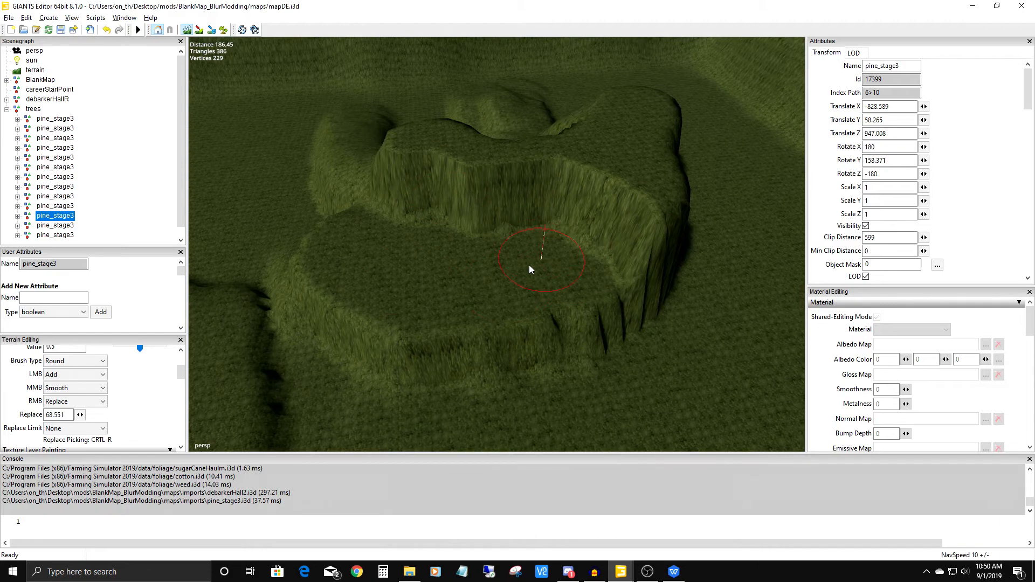
Enable noise for the brush with seed 8083 and roughen the slope between the lower terrace and upper plateau.
{"action": "mouse_move", "coordinate": [420, 303]}
{"action": "left_mouse_down", "text": "alt"}
{"action": "mouse_move", "coordinate": [656, 279]}
{"action": "mouse_move", "coordinate": [611, 288]}
{"action": "left_mouse_up", "text": "alt"}
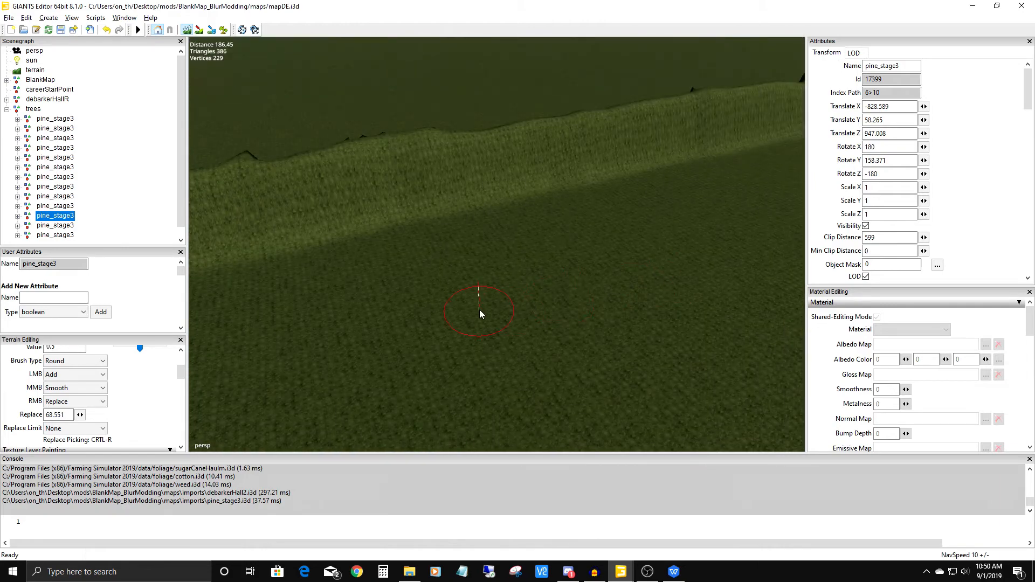
{"action": "mouse_move", "coordinate": [479, 310]}
{"action": "left_mouse_down", "text": "alt"}
{"action": "mouse_move", "coordinate": [442, 283]}
{"action": "mouse_move", "coordinate": [271, 293]}
{"action": "mouse_move", "coordinate": [439, 328]}
{"action": "mouse_move", "coordinate": [376, 38]}
{"action": "mouse_move", "coordinate": [478, 246]}
{"action": "mouse_move", "coordinate": [307, 367]}
{"action": "mouse_move", "coordinate": [570, 190]}
{"action": "mouse_move", "coordinate": [446, 295]}
{"action": "mouse_move", "coordinate": [501, 249]}
{"action": "mouse_move", "coordinate": [631, 227]}
{"action": "mouse_move", "coordinate": [432, 182]}
{"action": "left_mouse_up", "text": "alt"}
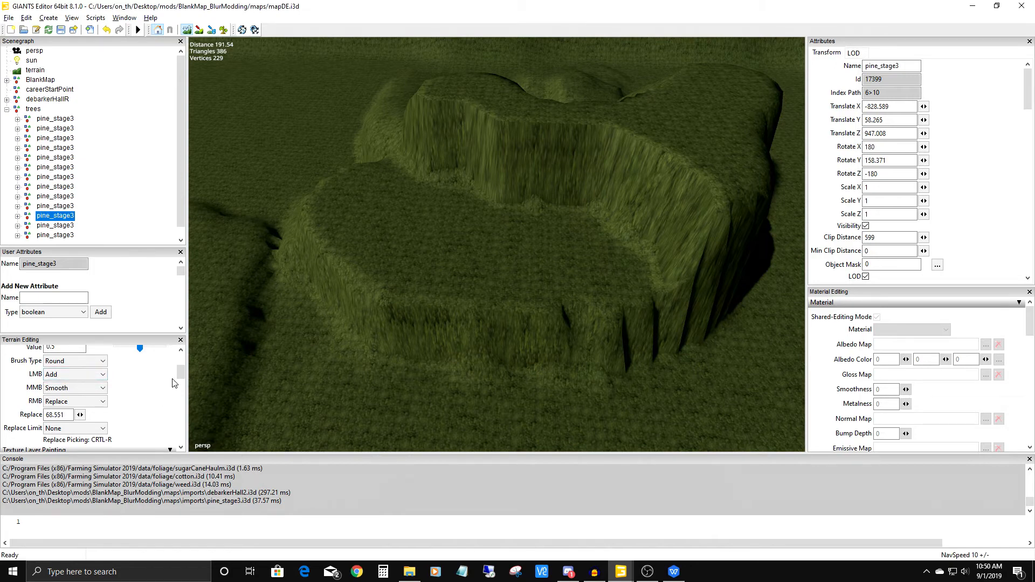
{"action": "left_click_drag", "start_coordinate": [181, 372], "coordinate": [182, 426]}
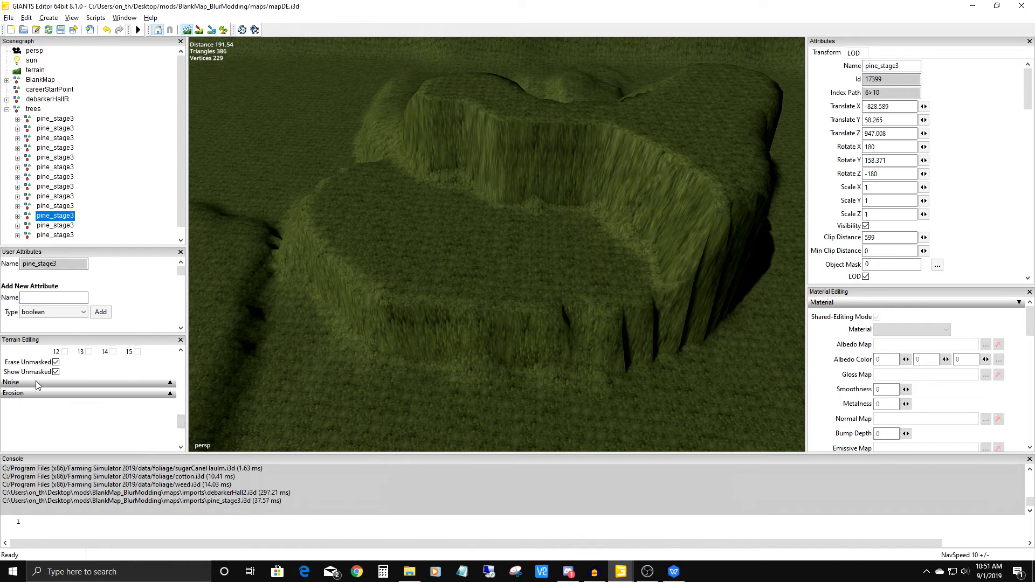
{"action": "left_click", "coordinate": [170, 383]}
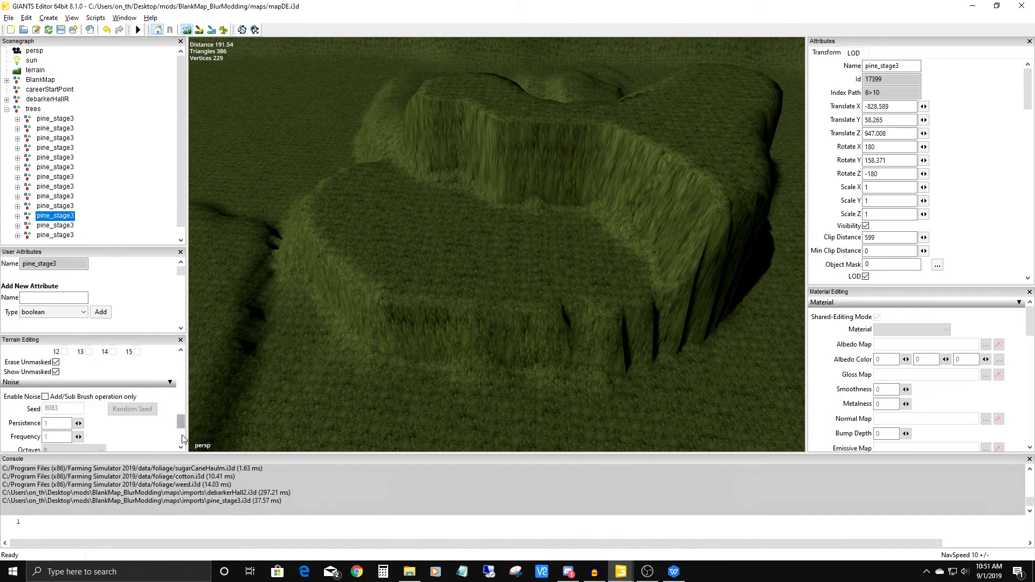
{"action": "scroll", "coordinate": [182, 445], "scroll_direction": "down", "scroll_amount": 2}
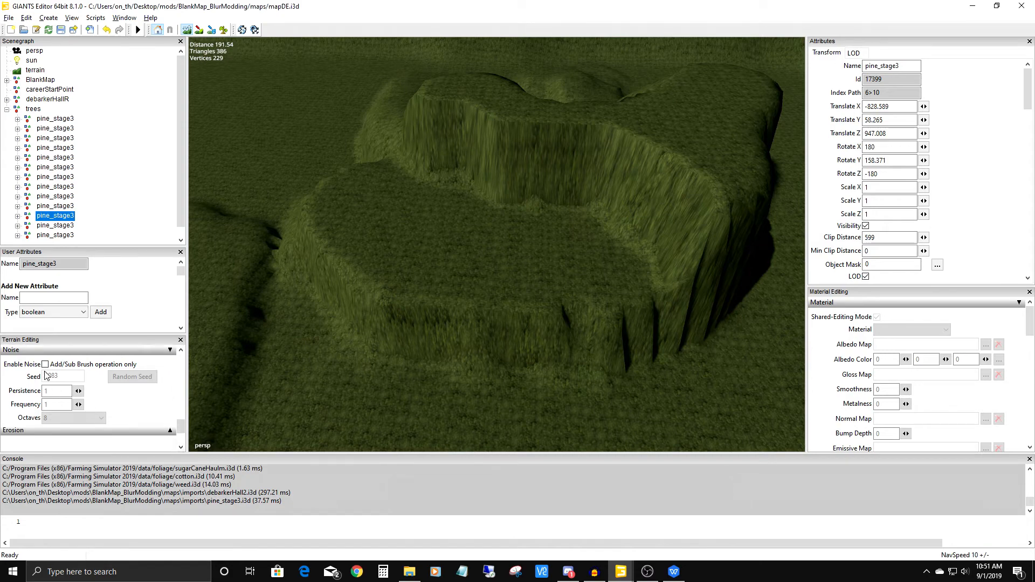
{"action": "left_click", "coordinate": [45, 365]}
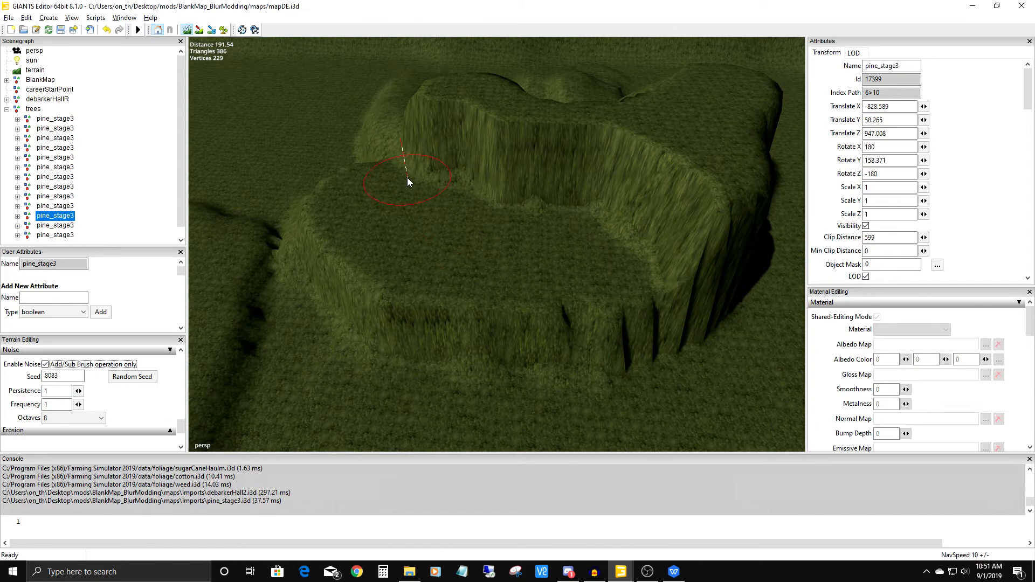
{"action": "mouse_move", "coordinate": [400, 169]}
{"action": "left_mouse_down"}
{"action": "mouse_move", "coordinate": [538, 200]}
{"action": "mouse_move", "coordinate": [464, 192]}
{"action": "mouse_move", "coordinate": [493, 194]}
{"action": "mouse_move", "coordinate": [504, 224]}
{"action": "mouse_move", "coordinate": [377, 178]}
{"action": "mouse_move", "coordinate": [566, 220]}
{"action": "mouse_move", "coordinate": [442, 145]}
{"action": "mouse_move", "coordinate": [535, 157]}
{"action": "mouse_move", "coordinate": [528, 146]}
{"action": "mouse_move", "coordinate": [639, 187]}
{"action": "mouse_move", "coordinate": [494, 217]}
{"action": "mouse_move", "coordinate": [442, 254]}
{"action": "mouse_move", "coordinate": [472, 251]}
{"action": "mouse_move", "coordinate": [512, 159]}
{"action": "mouse_move", "coordinate": [602, 191]}
{"action": "mouse_move", "coordinate": [438, 274]}
{"action": "left_mouse_up"}
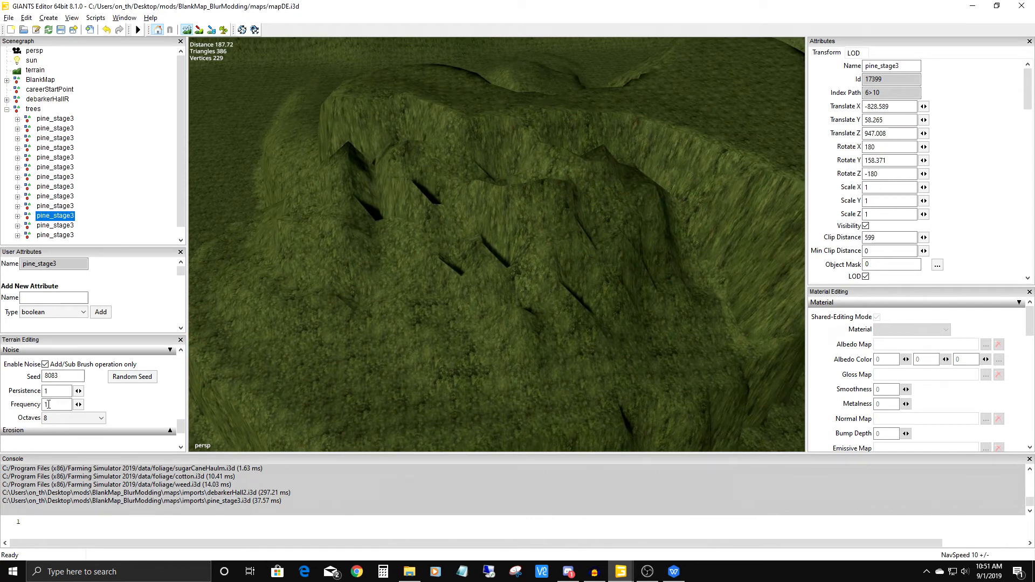
Set the noise octaves to 4 and brush more roughness onto the hill's rim and slope.
{"action": "left_click", "coordinate": [67, 418]}
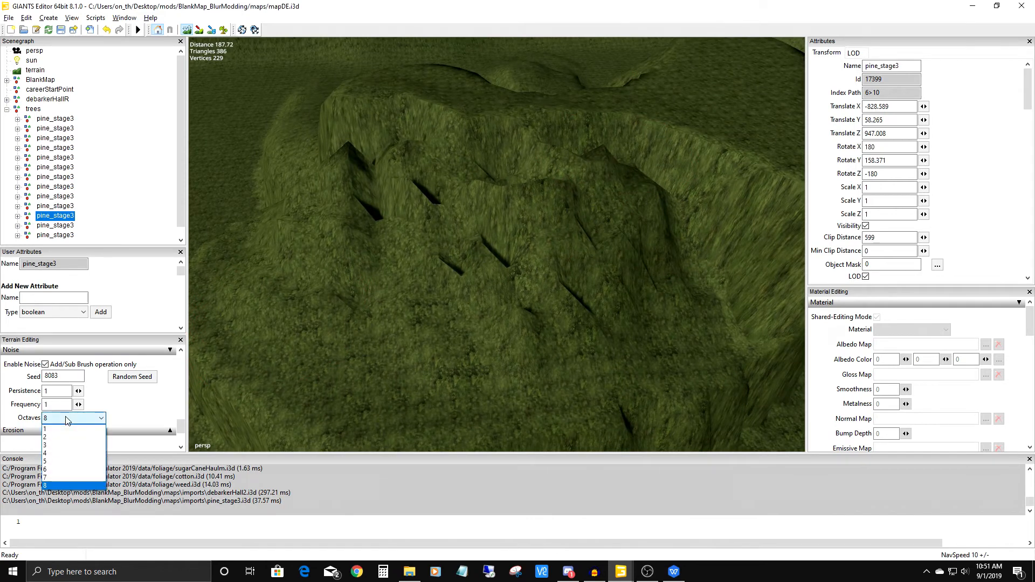
{"action": "left_click", "coordinate": [54, 453]}
{"action": "mouse_move", "coordinate": [428, 350]}
{"action": "left_mouse_down", "text": "alt"}
{"action": "mouse_move", "coordinate": [486, 309]}
{"action": "mouse_move", "coordinate": [605, 358]}
{"action": "mouse_move", "coordinate": [509, 302]}
{"action": "mouse_move", "coordinate": [591, 279]}
{"action": "left_mouse_up", "text": "alt"}
{"action": "mouse_move", "coordinate": [408, 203]}
{"action": "left_mouse_down"}
{"action": "mouse_move", "coordinate": [419, 203]}
{"action": "mouse_move", "coordinate": [406, 189]}
{"action": "mouse_move", "coordinate": [389, 264]}
{"action": "mouse_move", "coordinate": [435, 284]}
{"action": "mouse_move", "coordinate": [353, 285]}
{"action": "left_mouse_up"}
{"action": "mouse_move", "coordinate": [442, 286]}
{"action": "left_mouse_down", "text": "alt"}
{"action": "mouse_move", "coordinate": [329, 322]}
{"action": "mouse_move", "coordinate": [320, 279]}
{"action": "mouse_move", "coordinate": [476, 212]}
{"action": "mouse_move", "coordinate": [280, 309]}
{"action": "mouse_move", "coordinate": [190, 380]}
{"action": "left_mouse_up", "text": "alt"}
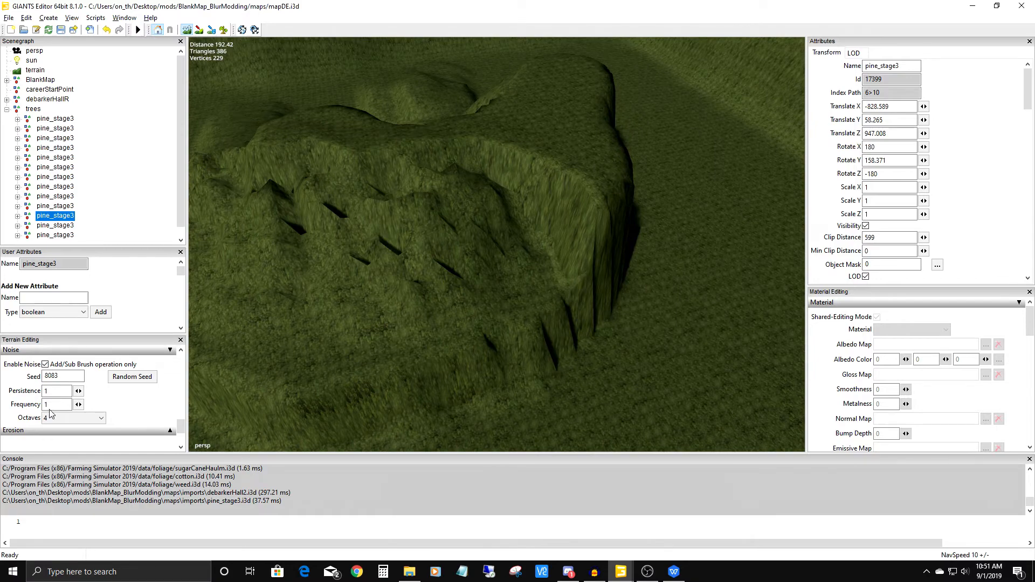
{"action": "left_click_drag", "start_coordinate": [487, 290], "coordinate": [401, 233], "text": "alt"}
{"action": "middle_click_drag", "start_coordinate": [401, 234], "coordinate": [388, 216], "text": "alt"}
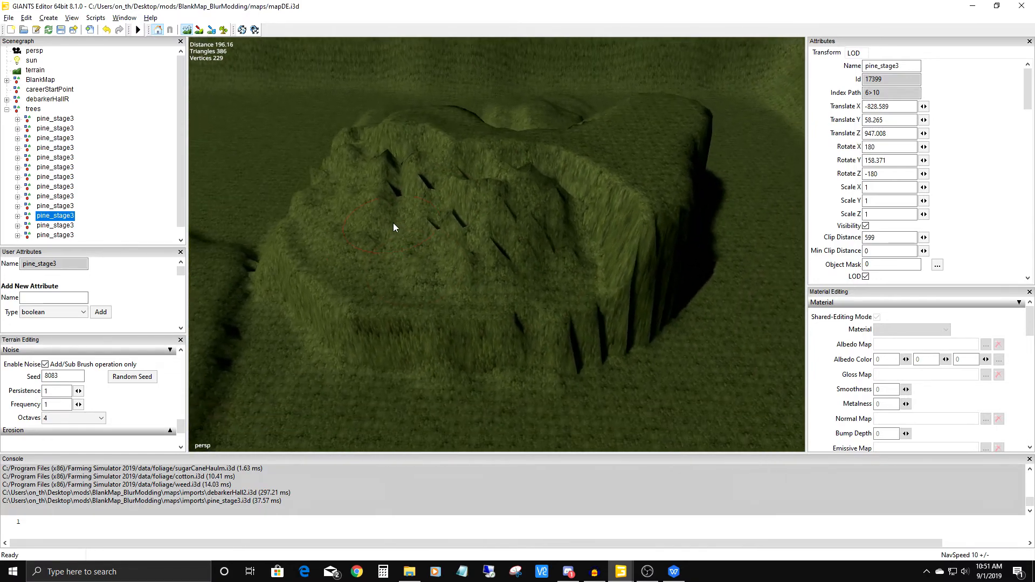
Generate random noise seed 2534 and roughen the terrace's front edge and the hill's remaining steep side.
{"action": "left_click", "coordinate": [136, 382]}
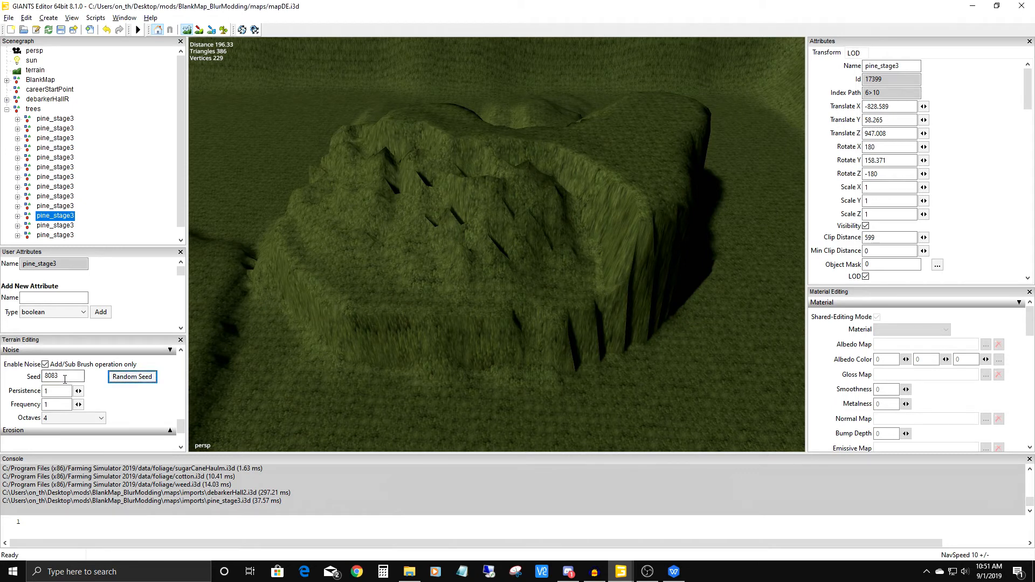
{"action": "mouse_move", "coordinate": [396, 347]}
{"action": "left_mouse_down"}
{"action": "mouse_move", "coordinate": [434, 324]}
{"action": "mouse_move", "coordinate": [324, 284]}
{"action": "mouse_move", "coordinate": [391, 302]}
{"action": "left_mouse_up"}
{"action": "left_click", "coordinate": [134, 379]}
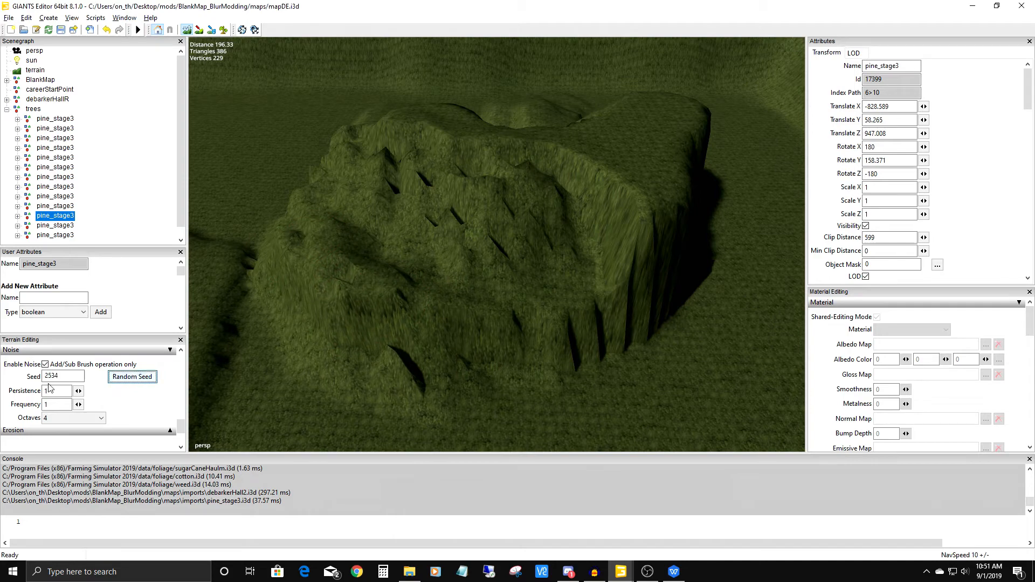
{"action": "mouse_move", "coordinate": [526, 346]}
{"action": "left_mouse_down"}
{"action": "mouse_move", "coordinate": [618, 264]}
{"action": "mouse_move", "coordinate": [350, 366]}
{"action": "mouse_move", "coordinate": [501, 244]}
{"action": "mouse_move", "coordinate": [489, 235]}
{"action": "mouse_move", "coordinate": [496, 175]}
{"action": "mouse_move", "coordinate": [668, 133]}
{"action": "mouse_move", "coordinate": [560, 199]}
{"action": "mouse_move", "coordinate": [674, 113]}
{"action": "mouse_move", "coordinate": [485, 264]}
{"action": "mouse_move", "coordinate": [511, 257]}
{"action": "mouse_move", "coordinate": [448, 342]}
{"action": "mouse_move", "coordinate": [409, 314]}
{"action": "mouse_move", "coordinate": [452, 266]}
{"action": "mouse_move", "coordinate": [395, 371]}
{"action": "mouse_move", "coordinate": [292, 377]}
{"action": "mouse_move", "coordinate": [512, 210]}
{"action": "mouse_move", "coordinate": [451, 335]}
{"action": "left_mouse_up"}
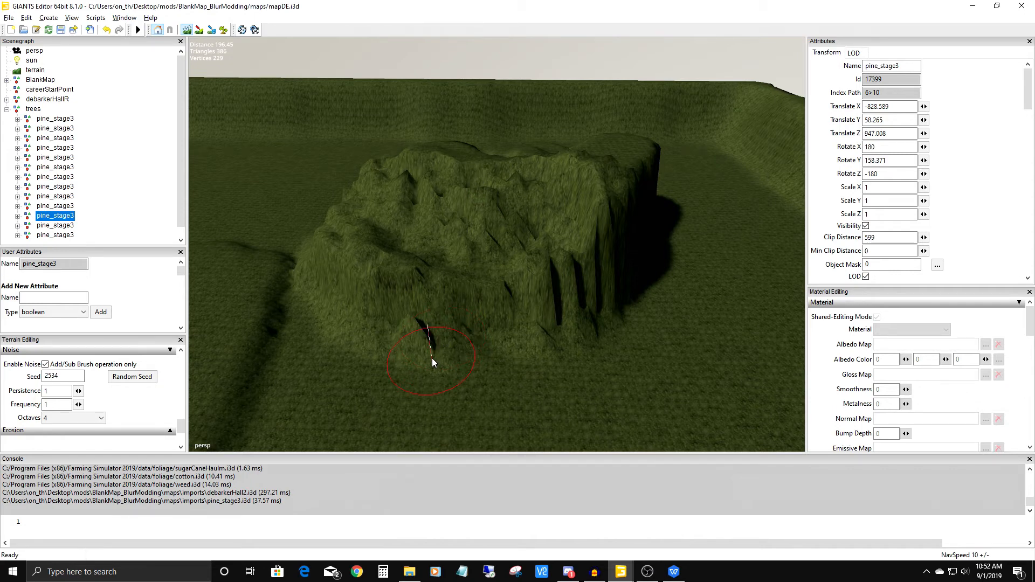
{"action": "left_click_drag", "start_coordinate": [577, 378], "coordinate": [595, 208], "text": "alt"}
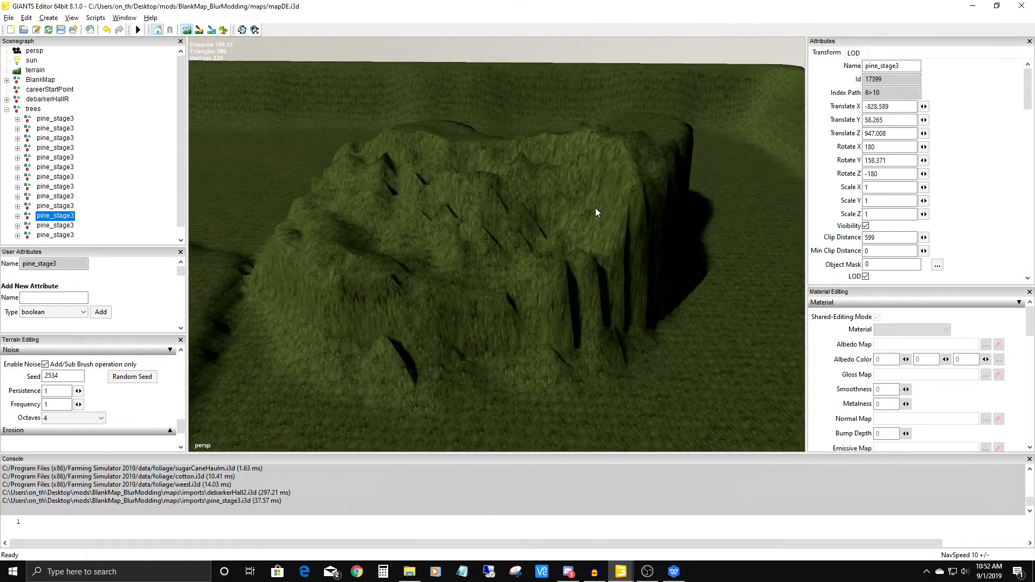
{"action": "mouse_move", "coordinate": [411, 298]}
{"action": "left_mouse_down", "text": "alt"}
{"action": "mouse_move", "coordinate": [476, 224]}
{"action": "mouse_move", "coordinate": [425, 320]}
{"action": "left_mouse_up", "text": "alt"}
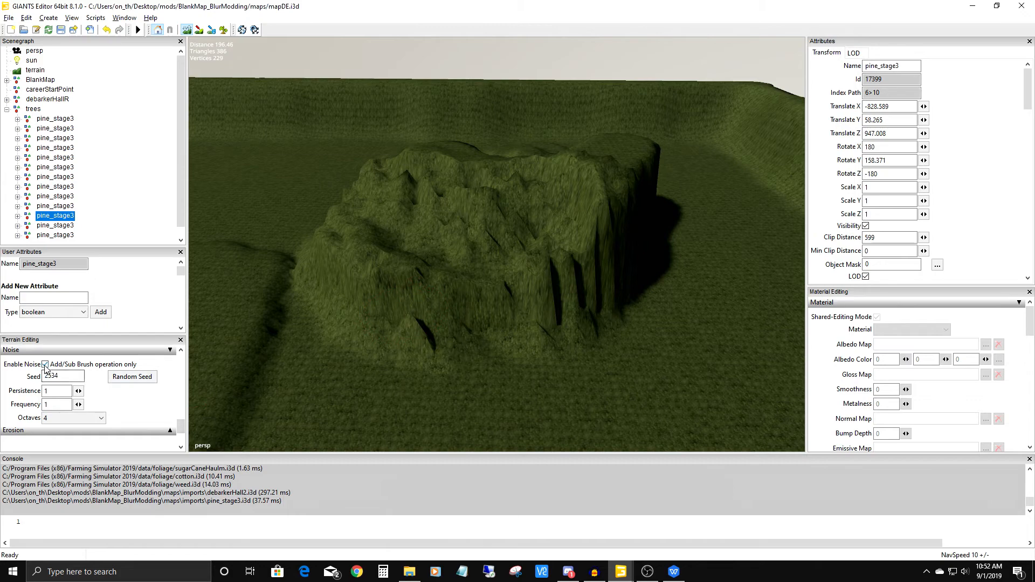
Disable the brush noise and pick replace height 79.149 from the top of the map's long embankment.
{"action": "left_click_drag", "start_coordinate": [484, 351], "coordinate": [719, 325], "text": "alt"}
{"action": "mouse_move", "coordinate": [485, 295]}
{"action": "left_mouse_down", "text": "alt"}
{"action": "mouse_move", "coordinate": [473, 293]}
{"action": "mouse_move", "coordinate": [524, 335]}
{"action": "mouse_move", "coordinate": [539, 277]}
{"action": "mouse_move", "coordinate": [660, 273]}
{"action": "mouse_move", "coordinate": [592, 349]}
{"action": "mouse_move", "coordinate": [630, 271]}
{"action": "mouse_move", "coordinate": [583, 346]}
{"action": "left_mouse_up", "text": "alt"}
{"action": "mouse_move", "coordinate": [601, 283]}
{"action": "left_mouse_down", "text": "alt"}
{"action": "mouse_move", "coordinate": [451, 272]}
{"action": "mouse_move", "coordinate": [488, 266]}
{"action": "mouse_move", "coordinate": [432, 285]}
{"action": "left_mouse_up", "text": "alt"}
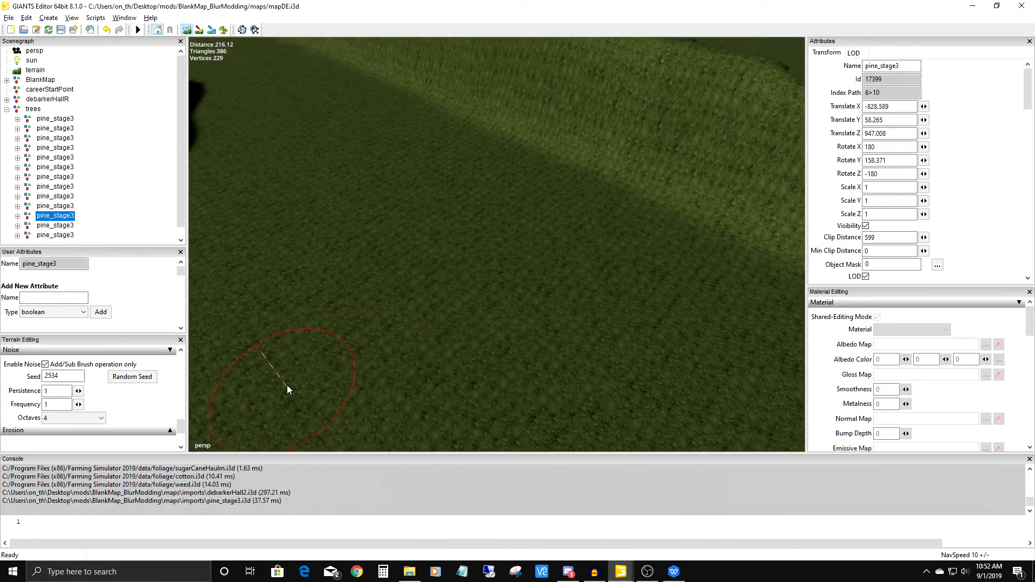
{"action": "left_click_drag", "start_coordinate": [573, 150], "coordinate": [551, 150], "text": "alt"}
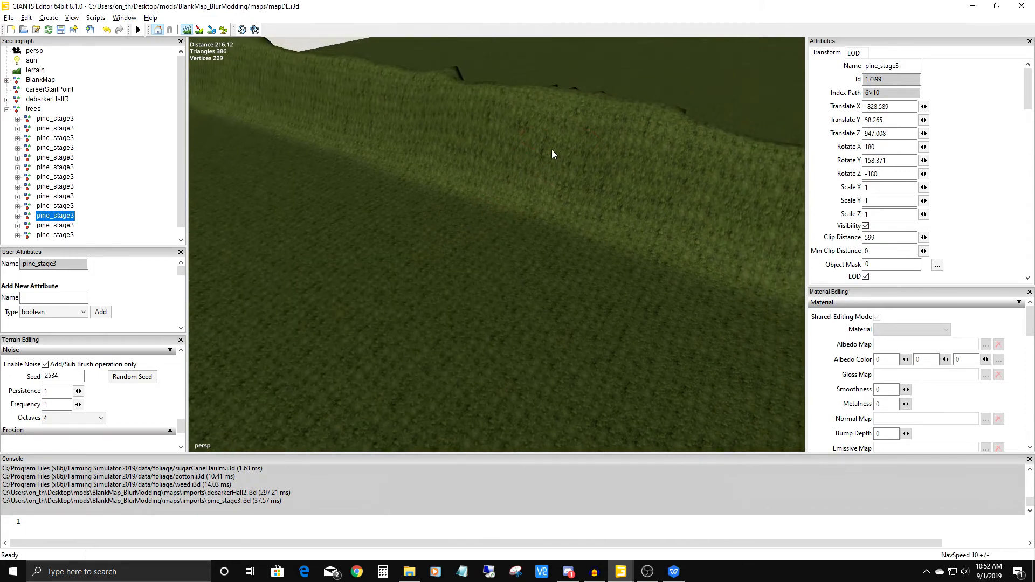
{"action": "left_click_drag", "start_coordinate": [593, 102], "coordinate": [529, 173], "text": "alt"}
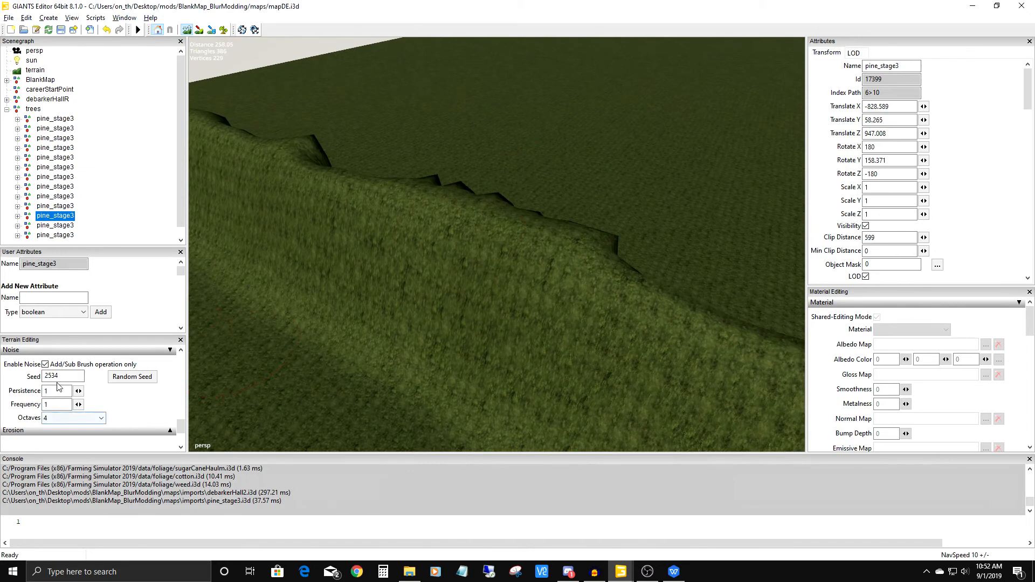
{"action": "left_click", "coordinate": [45, 364]}
{"action": "left_click_drag", "start_coordinate": [182, 429], "coordinate": [186, 373]}
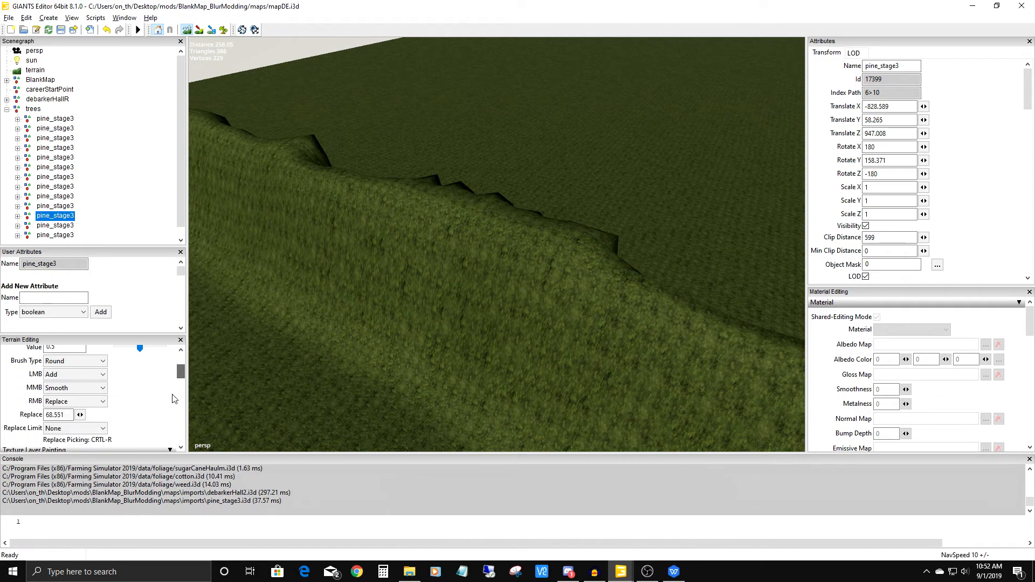
{"action": "mouse_move", "coordinate": [396, 242]}
{"action": "middle_mouse_down", "text": "alt"}
{"action": "mouse_move", "coordinate": [292, 350]}
{"action": "mouse_move", "coordinate": [387, 282]}
{"action": "mouse_move", "coordinate": [402, 310]}
{"action": "middle_mouse_up", "text": "alt"}
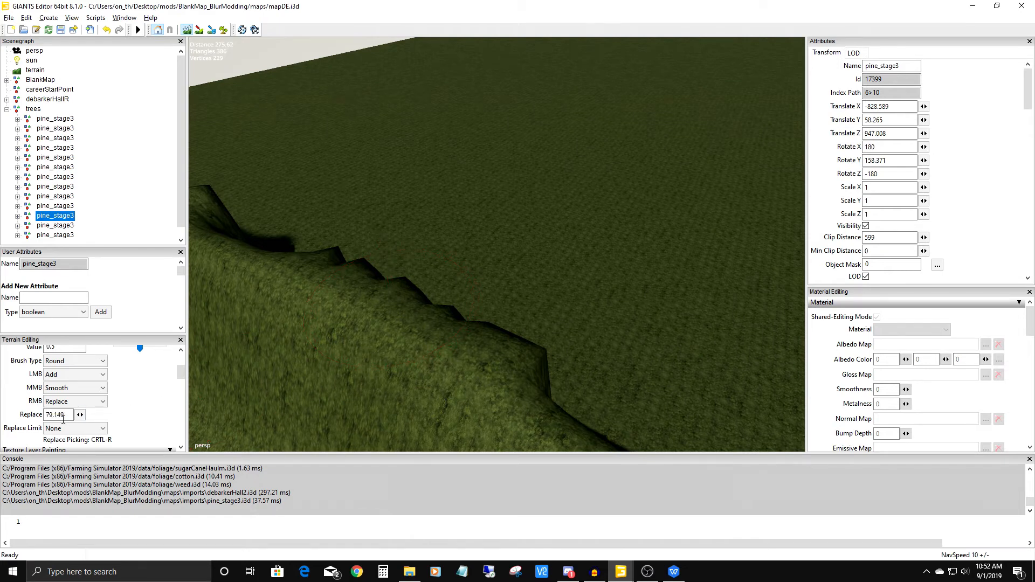
Undo a first trial stroke and build a flat-topped ridge at height 79.149 from the embankment across the low ground.
{"action": "left_click_drag", "start_coordinate": [435, 304], "coordinate": [560, 107], "text": "alt"}
{"action": "mouse_move", "coordinate": [533, 307]}
{"action": "left_mouse_down", "text": "alt"}
{"action": "mouse_move", "coordinate": [557, 223]}
{"action": "mouse_move", "coordinate": [538, 350]}
{"action": "mouse_move", "coordinate": [506, 256]}
{"action": "mouse_move", "coordinate": [529, 282]}
{"action": "left_mouse_up", "text": "alt"}
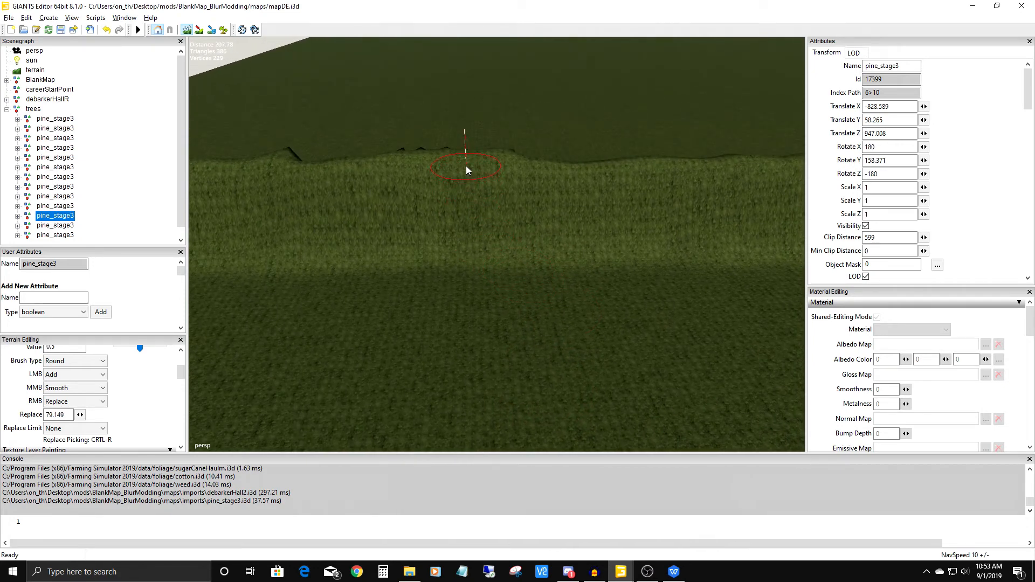
{"action": "left_click_drag", "start_coordinate": [466, 163], "coordinate": [470, 234]}
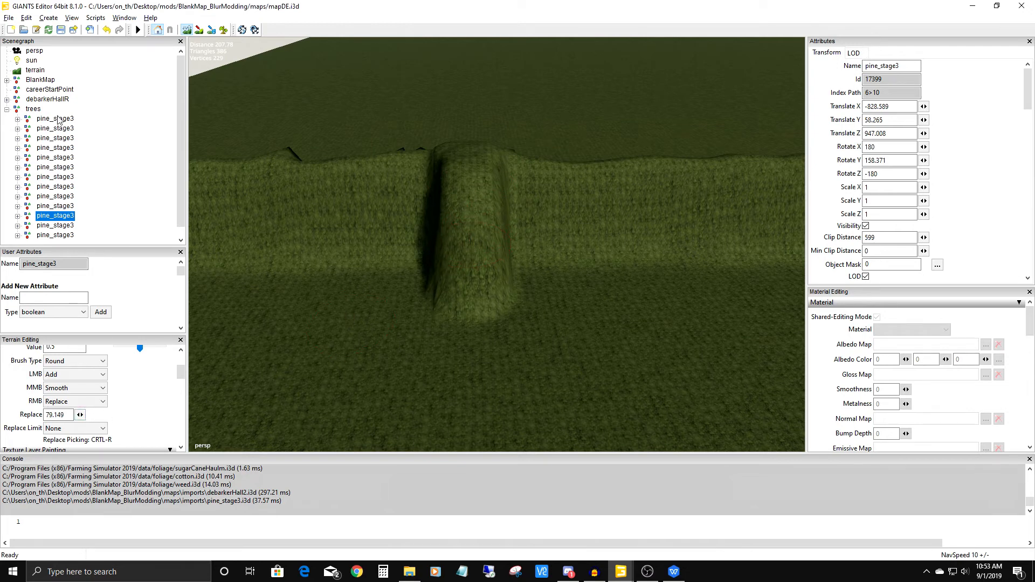
{"action": "left_click", "coordinate": [106, 32]}
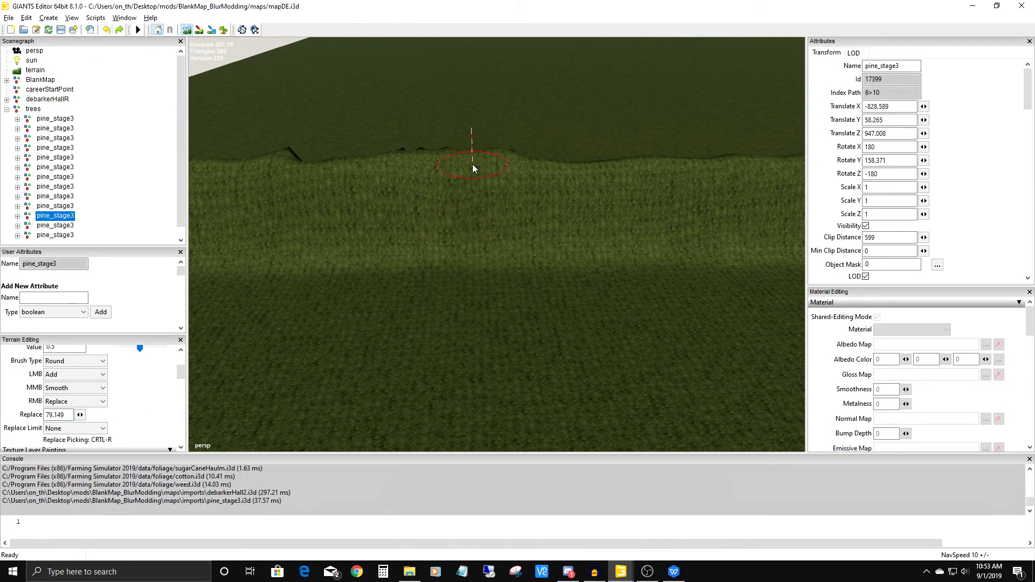
{"action": "left_click_drag", "start_coordinate": [471, 162], "coordinate": [474, 386]}
{"action": "left_click_drag", "start_coordinate": [479, 250], "coordinate": [481, 185]}
{"action": "right_click_drag", "start_coordinate": [479, 160], "coordinate": [473, 343]}
{"action": "scroll", "coordinate": [484, 283], "scroll_direction": "down", "scroll_amount": 1}
{"action": "middle_click_drag", "start_coordinate": [485, 285], "coordinate": [362, 235], "text": "alt"}
{"action": "scroll", "coordinate": [432, 284], "scroll_direction": "down", "scroll_amount": 5}
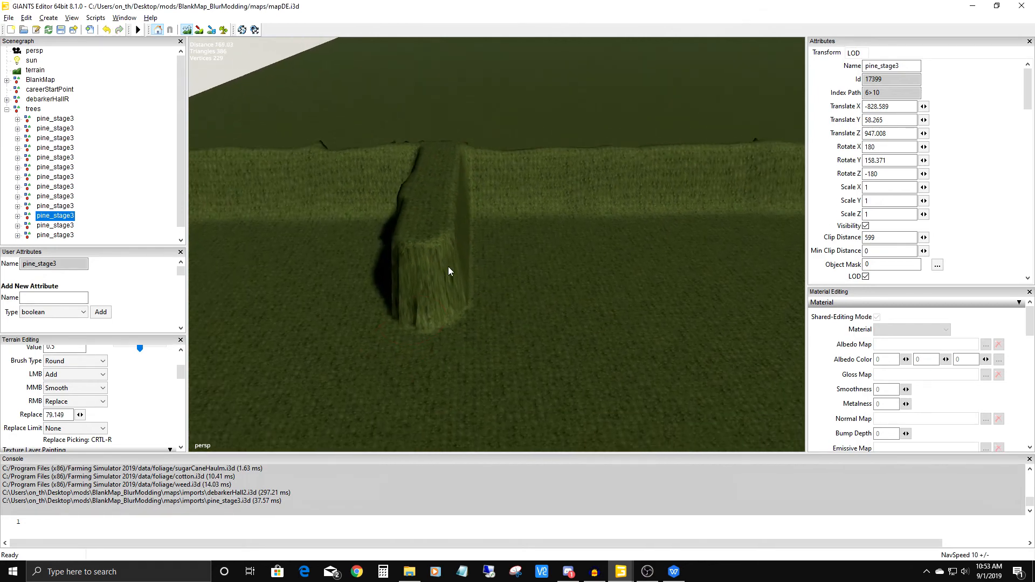
Examine the new ridge's flat top, steep sides and end from several angles.
{"action": "middle_click_drag", "start_coordinate": [433, 285], "coordinate": [492, 241], "text": "alt"}
{"action": "middle_click", "coordinate": [475, 203]}
{"action": "mouse_move", "coordinate": [475, 207]}
{"action": "right_mouse_down"}
{"action": "mouse_move", "coordinate": [475, 319]}
{"action": "mouse_move", "coordinate": [486, 296]}
{"action": "right_mouse_up"}
{"action": "mouse_move", "coordinate": [486, 295]}
{"action": "middle_mouse_down", "text": "alt"}
{"action": "mouse_move", "coordinate": [294, 190]}
{"action": "mouse_move", "coordinate": [325, 226]}
{"action": "mouse_move", "coordinate": [469, 225]}
{"action": "middle_mouse_up", "text": "alt"}
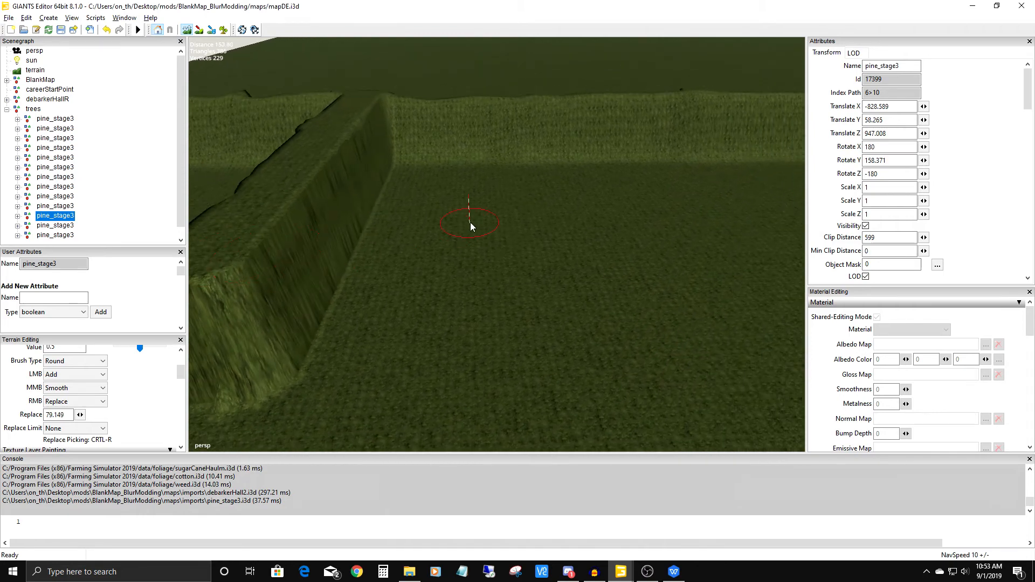
{"action": "left_click_drag", "start_coordinate": [469, 225], "coordinate": [528, 195], "text": "alt"}
{"action": "middle_click_drag", "start_coordinate": [528, 195], "coordinate": [408, 256], "text": "alt"}
{"action": "mouse_move", "coordinate": [409, 255]}
{"action": "left_mouse_down", "text": "alt"}
{"action": "mouse_move", "coordinate": [474, 249]}
{"action": "mouse_move", "coordinate": [431, 244]}
{"action": "left_mouse_up", "text": "alt"}
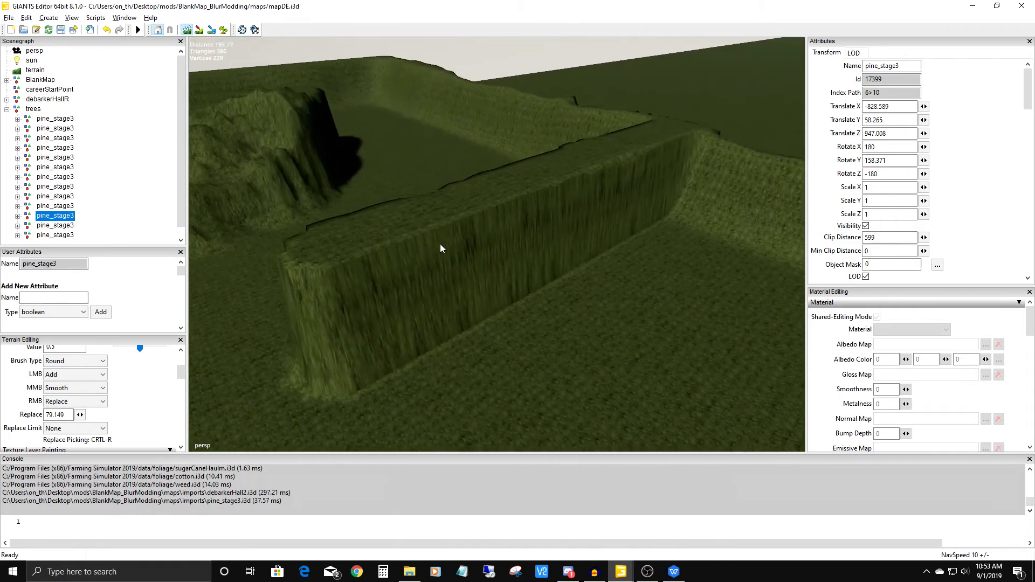
{"action": "middle_click_drag", "start_coordinate": [431, 243], "coordinate": [484, 295], "text": "alt"}
{"action": "left_click_drag", "start_coordinate": [484, 295], "coordinate": [421, 283], "text": "alt"}
{"action": "middle_click_drag", "start_coordinate": [422, 283], "coordinate": [428, 320], "text": "alt"}
{"action": "left_click_drag", "start_coordinate": [427, 320], "coordinate": [432, 312], "text": "alt"}
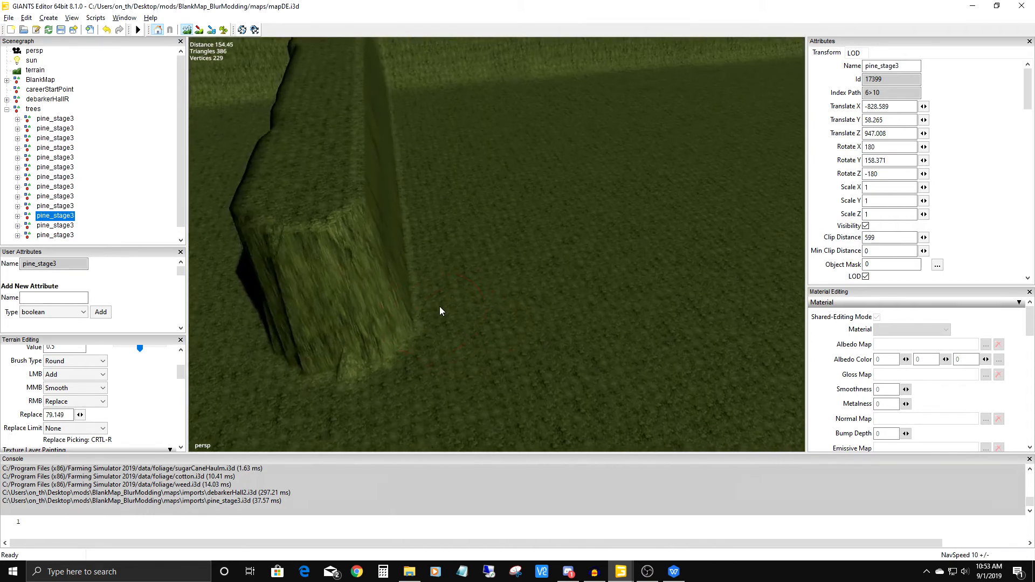
{"action": "middle_click_drag", "start_coordinate": [432, 311], "coordinate": [494, 324], "text": "alt"}
Set the replace height to 59 and level a strip through the ridge's end and the ground before it.
{"action": "mouse_move", "coordinate": [463, 215]}
{"action": "left_mouse_down", "text": "alt"}
{"action": "mouse_move", "coordinate": [448, 207]}
{"action": "mouse_move", "coordinate": [468, 208]}
{"action": "left_mouse_up", "text": "alt"}
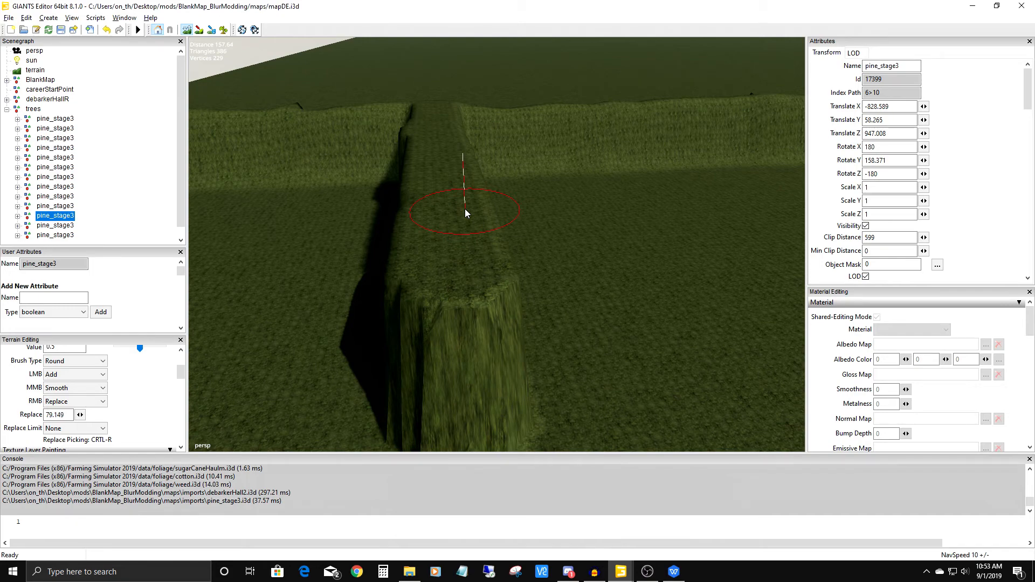
{"action": "mouse_move", "coordinate": [464, 255]}
{"action": "left_mouse_down", "text": "alt"}
{"action": "mouse_move", "coordinate": [452, 282]}
{"action": "mouse_move", "coordinate": [455, 264]}
{"action": "mouse_move", "coordinate": [466, 280]}
{"action": "mouse_move", "coordinate": [465, 252]}
{"action": "left_mouse_up", "text": "alt"}
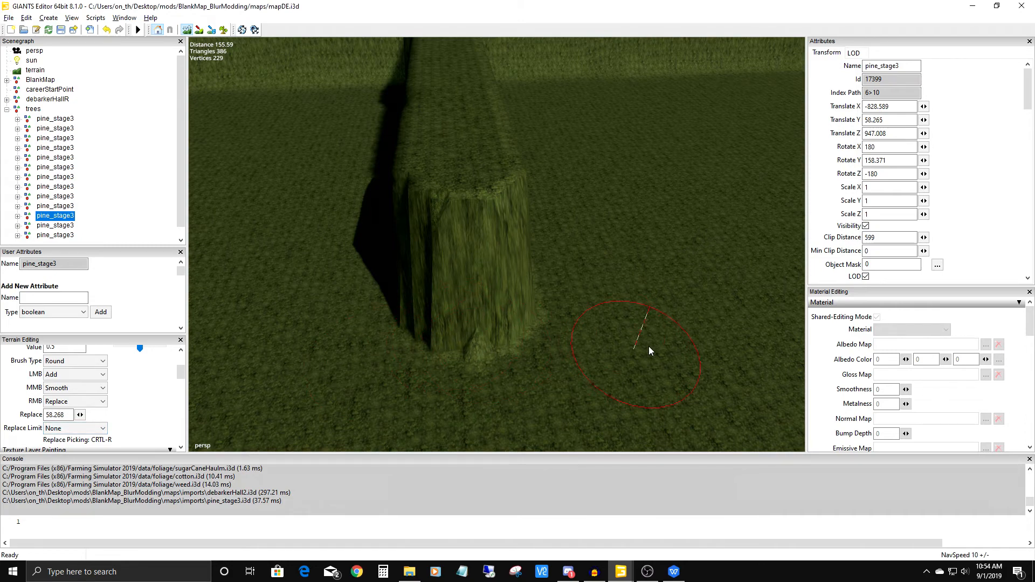
{"action": "double_click", "coordinate": [50, 414]}
{"action": "type", "text": "59"}
{"action": "right_click_drag", "start_coordinate": [472, 292], "coordinate": [463, 288]}
{"action": "middle_click_drag", "start_coordinate": [515, 324], "coordinate": [553, 257], "text": "alt"}
{"action": "right_click_drag", "start_coordinate": [554, 258], "coordinate": [640, 39], "text": "alt"}
{"action": "mouse_move", "coordinate": [640, 39]}
{"action": "left_mouse_down", "text": "alt"}
{"action": "mouse_move", "coordinate": [513, 201]}
{"action": "mouse_move", "coordinate": [448, 161]}
{"action": "mouse_move", "coordinate": [422, 122]}
{"action": "mouse_move", "coordinate": [470, 166]}
{"action": "mouse_move", "coordinate": [594, 237]}
{"action": "mouse_move", "coordinate": [563, 222]}
{"action": "mouse_move", "coordinate": [574, 350]}
{"action": "mouse_move", "coordinate": [540, 312]}
{"action": "mouse_move", "coordinate": [496, 293]}
{"action": "mouse_move", "coordinate": [504, 287]}
{"action": "mouse_move", "coordinate": [467, 340]}
{"action": "mouse_move", "coordinate": [454, 312]}
{"action": "mouse_move", "coordinate": [490, 246]}
{"action": "left_mouse_up", "text": "alt"}
Set the replace height to 60 and level a first low step into the ridge's end and the strip before it.
{"action": "left_click_drag", "start_coordinate": [59, 415], "coordinate": [36, 425]}
{"action": "type", "text": "60"}
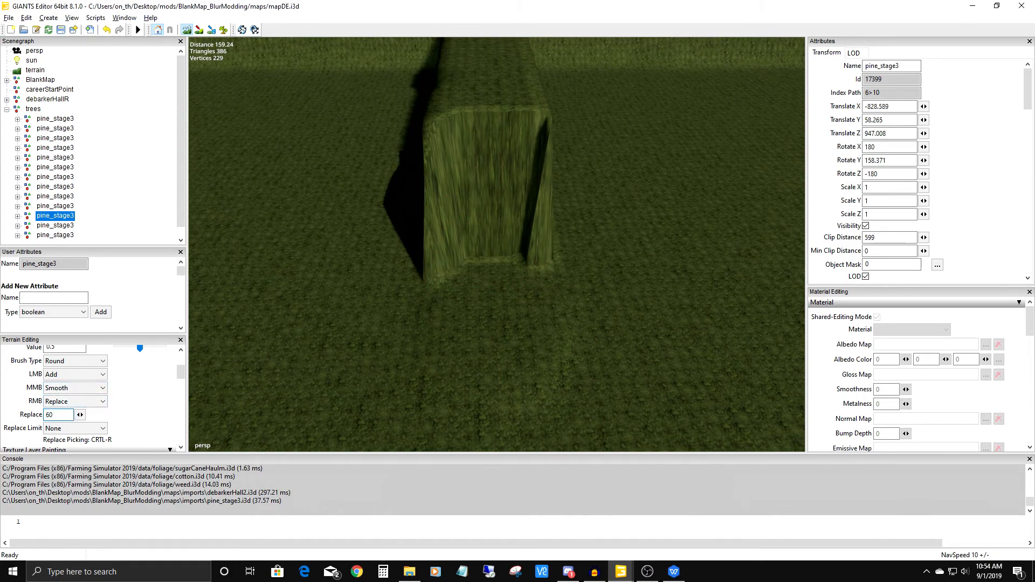
{"action": "mouse_move", "coordinate": [490, 263]}
{"action": "right_mouse_down"}
{"action": "mouse_move", "coordinate": [496, 255]}
{"action": "mouse_move", "coordinate": [500, 269]}
{"action": "mouse_move", "coordinate": [468, 265]}
{"action": "mouse_move", "coordinate": [506, 275]}
{"action": "mouse_move", "coordinate": [492, 277]}
{"action": "right_mouse_up"}
{"action": "middle_click_drag", "start_coordinate": [493, 277], "coordinate": [492, 295], "text": "alt"}
{"action": "scroll", "coordinate": [495, 264], "scroll_direction": "up", "scroll_amount": 2}
{"action": "mouse_move", "coordinate": [497, 231]}
{"action": "middle_mouse_down", "text": "alt"}
{"action": "mouse_move", "coordinate": [496, 154]}
{"action": "mouse_move", "coordinate": [483, 251]}
{"action": "mouse_move", "coordinate": [492, 232]}
{"action": "mouse_move", "coordinate": [490, 241]}
{"action": "middle_mouse_up", "text": "alt"}
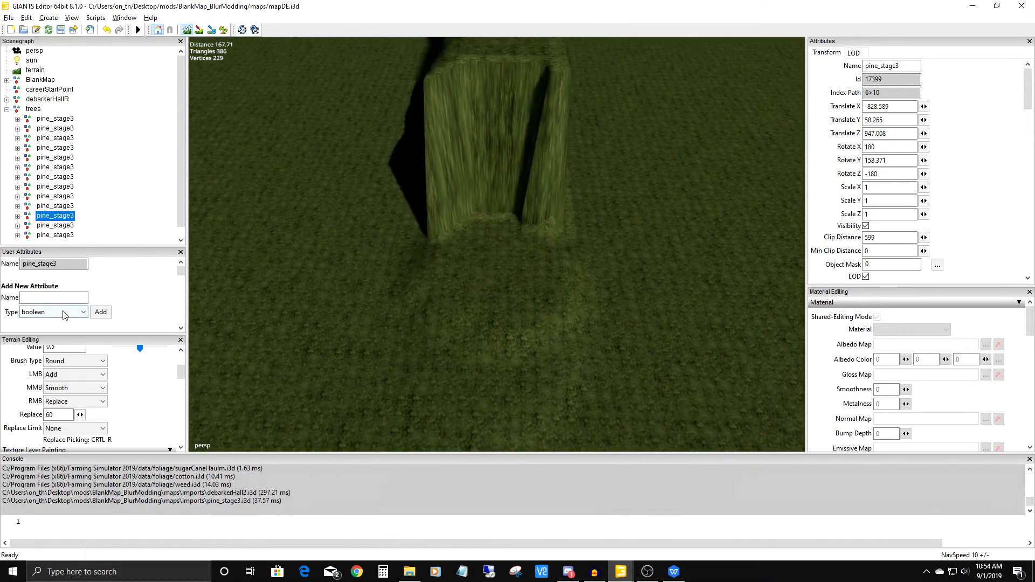
Raise the replace height to 62 and level the next step at the foot of the ridge's steep end.
{"action": "left_click", "coordinate": [52, 415]}
{"action": "mouse_move", "coordinate": [497, 241]}
{"action": "right_mouse_down"}
{"action": "mouse_move", "coordinate": [509, 221]}
{"action": "mouse_move", "coordinate": [484, 222]}
{"action": "mouse_move", "coordinate": [510, 222]}
{"action": "right_mouse_up"}
{"action": "middle_click_drag", "start_coordinate": [506, 225], "coordinate": [509, 256], "text": "alt"}
{"action": "left_click", "coordinate": [50, 415]}
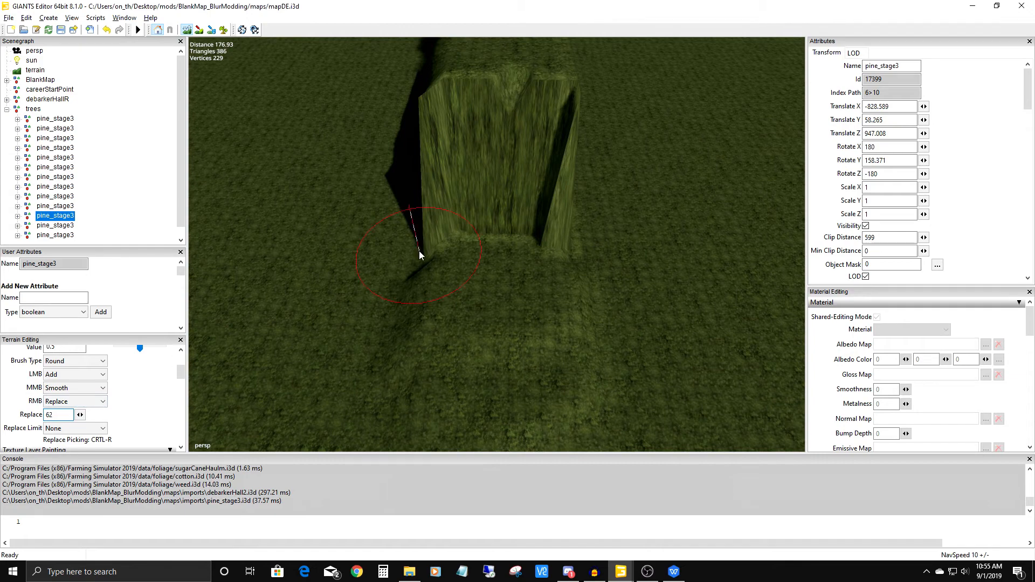
{"action": "mouse_move", "coordinate": [504, 231]}
{"action": "right_mouse_down"}
{"action": "mouse_move", "coordinate": [516, 227]}
{"action": "mouse_move", "coordinate": [494, 232]}
{"action": "mouse_move", "coordinate": [492, 254]}
{"action": "mouse_move", "coordinate": [501, 229]}
{"action": "right_mouse_up"}
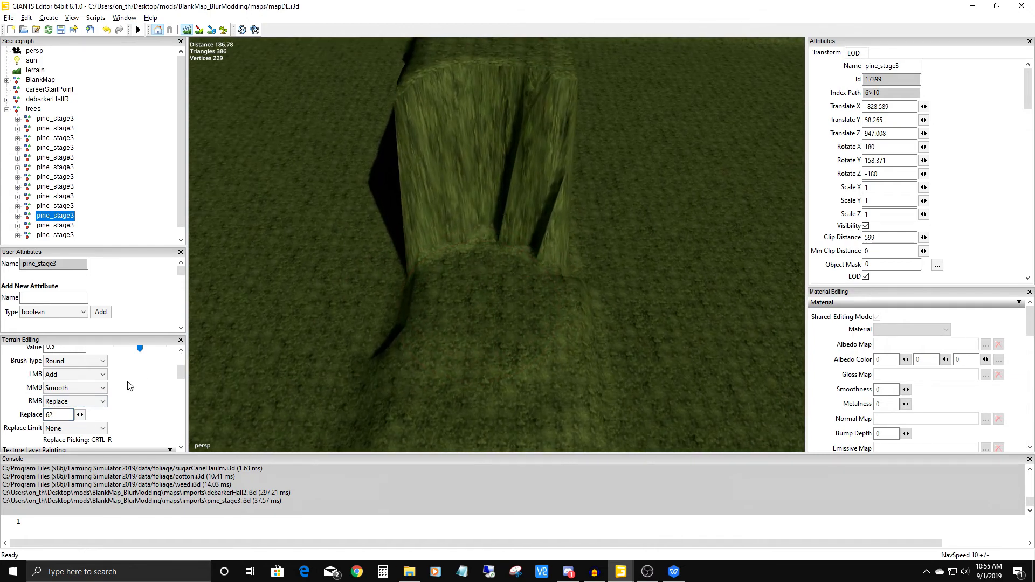
Keep raising the replace height slightly and level further steps into the ridge's steep end.
{"action": "double_click", "coordinate": [62, 415]}
{"action": "mouse_move", "coordinate": [490, 233]}
{"action": "right_mouse_down"}
{"action": "mouse_move", "coordinate": [506, 234]}
{"action": "mouse_move", "coordinate": [477, 236]}
{"action": "right_mouse_up"}
{"action": "mouse_move", "coordinate": [478, 236]}
{"action": "left_mouse_down", "text": "alt"}
{"action": "mouse_move", "coordinate": [468, 188]}
{"action": "mouse_move", "coordinate": [331, 151]}
{"action": "mouse_move", "coordinate": [220, 78]}
{"action": "left_mouse_up", "text": "alt"}
{"action": "left_click_drag", "start_coordinate": [520, 236], "coordinate": [215, 415], "text": "alt"}
{"action": "left_click_drag", "start_coordinate": [49, 414], "coordinate": [60, 417]}
{"action": "mouse_move", "coordinate": [422, 286]}
{"action": "right_mouse_down"}
{"action": "mouse_move", "coordinate": [471, 287]}
{"action": "mouse_move", "coordinate": [460, 286]}
{"action": "right_mouse_up"}
{"action": "mouse_move", "coordinate": [460, 286]}
{"action": "left_mouse_down", "text": "alt"}
{"action": "mouse_move", "coordinate": [512, 321]}
{"action": "mouse_move", "coordinate": [504, 303]}
{"action": "left_mouse_up", "text": "alt"}
Level two more steps farther up the ridge, using replace heights 67 and 69.
{"action": "left_click_drag", "start_coordinate": [52, 416], "coordinate": [62, 416]}
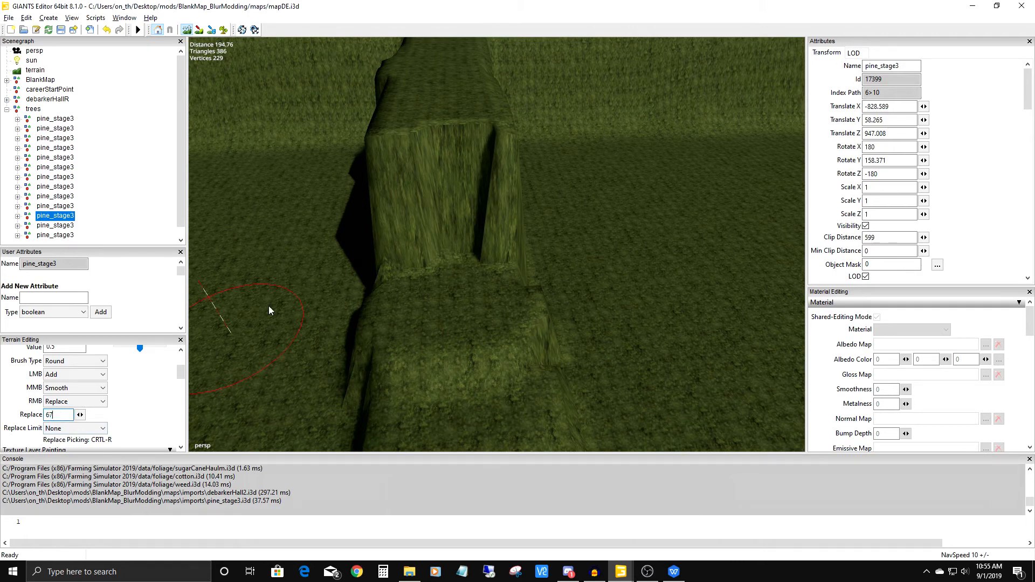
{"action": "mouse_move", "coordinate": [425, 253]}
{"action": "right_mouse_down"}
{"action": "mouse_move", "coordinate": [465, 241]}
{"action": "mouse_move", "coordinate": [451, 249]}
{"action": "right_mouse_up"}
{"action": "middle_click_drag", "start_coordinate": [450, 246], "coordinate": [469, 288], "text": "alt"}
{"action": "left_click_drag", "start_coordinate": [52, 416], "coordinate": [61, 415]}
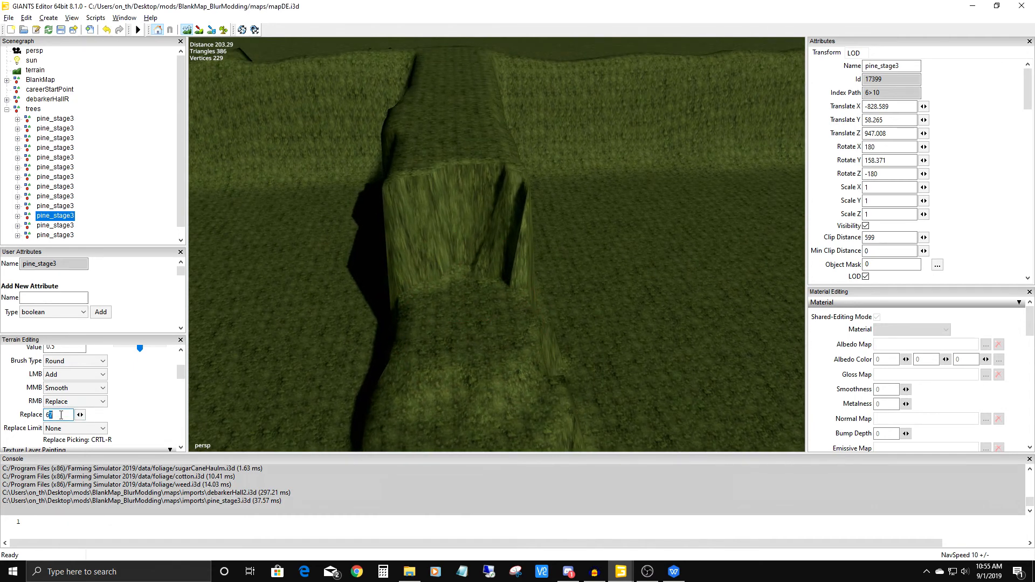
{"action": "right_click_drag", "start_coordinate": [438, 267], "coordinate": [474, 263]}
Level a step at replace height 71 and a slightly higher one behind it toward the embankment.
{"action": "double_click", "coordinate": [58, 416]}
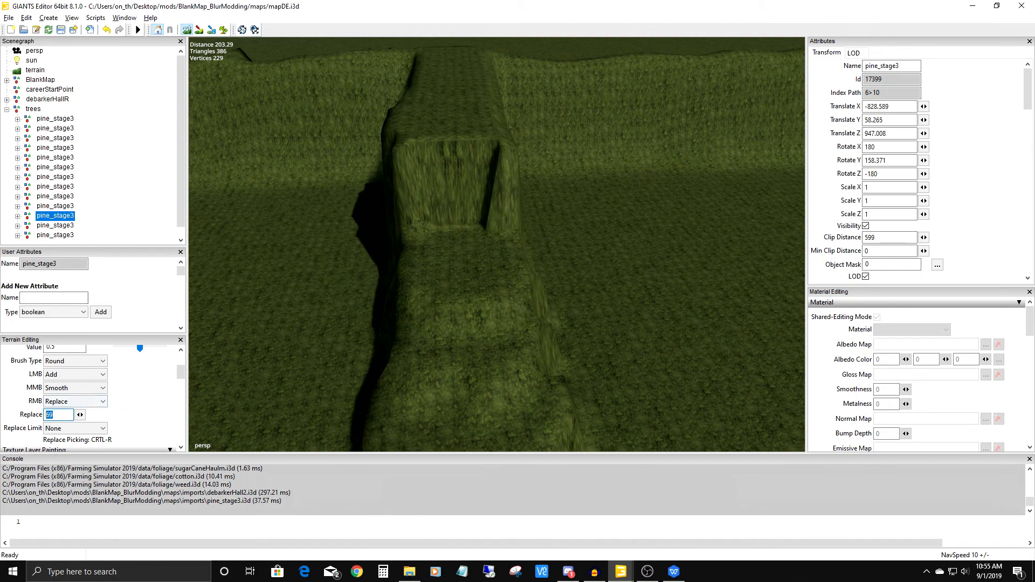
{"action": "type", "text": "71"}
{"action": "mouse_move", "coordinate": [425, 244]}
{"action": "right_mouse_down"}
{"action": "mouse_move", "coordinate": [463, 206]}
{"action": "mouse_move", "coordinate": [461, 214]}
{"action": "right_mouse_up"}
{"action": "middle_click_drag", "start_coordinate": [461, 215], "coordinate": [439, 272], "text": "alt"}
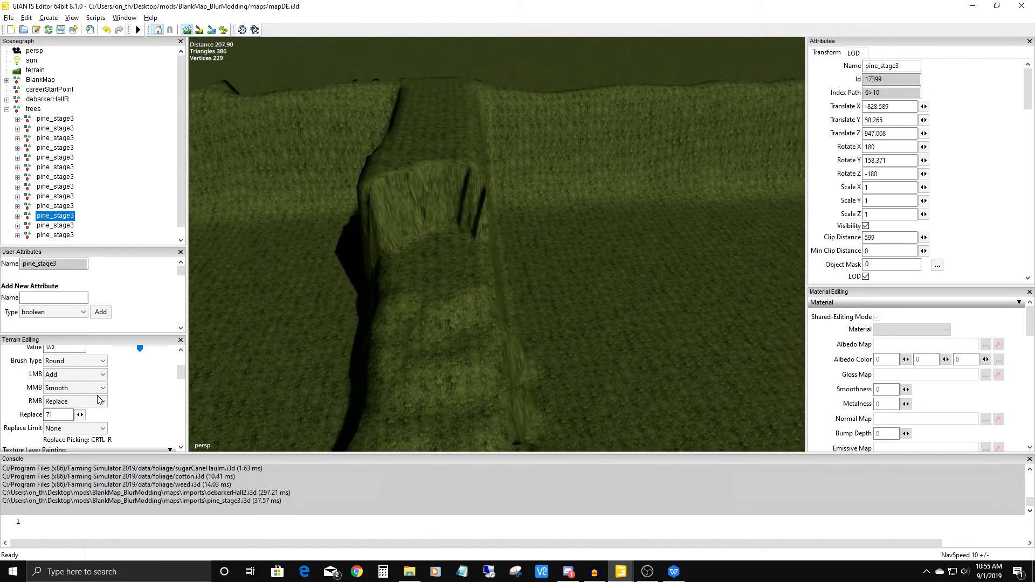
{"action": "left_click_drag", "start_coordinate": [50, 416], "coordinate": [64, 416]}
{"action": "mouse_move", "coordinate": [442, 207]}
{"action": "right_mouse_down"}
{"action": "mouse_move", "coordinate": [428, 212]}
{"action": "mouse_move", "coordinate": [438, 212]}
{"action": "right_mouse_up"}
{"action": "middle_click_drag", "start_coordinate": [441, 212], "coordinate": [466, 261], "text": "alt"}
{"action": "scroll", "coordinate": [494, 223], "scroll_direction": "up", "scroll_amount": 1}
Level the ridge's uppermost steps below the embankment top with replace heights 75 and 77.
{"action": "left_click_drag", "start_coordinate": [49, 416], "coordinate": [64, 416]}
{"action": "type", "text": "5"}
{"action": "right_click_drag", "start_coordinate": [430, 222], "coordinate": [464, 222]}
{"action": "middle_click_drag", "start_coordinate": [464, 222], "coordinate": [485, 354], "text": "alt"}
{"action": "scroll", "coordinate": [492, 302], "scroll_direction": "up", "scroll_amount": 3}
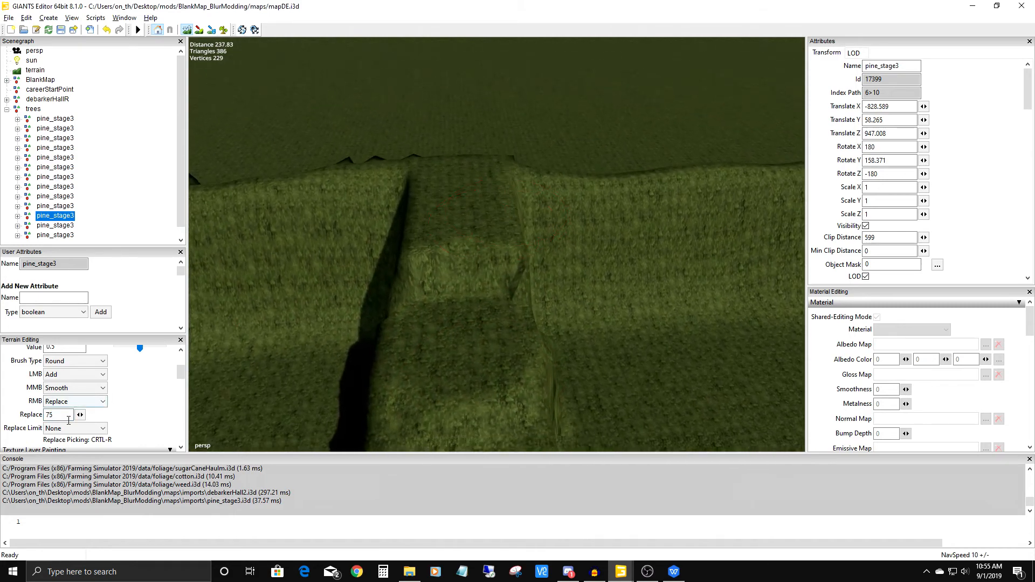
{"action": "left_click_drag", "start_coordinate": [50, 415], "coordinate": [63, 414]}
{"action": "type", "text": "7"}
{"action": "right_click_drag", "start_coordinate": [464, 249], "coordinate": [468, 248]}
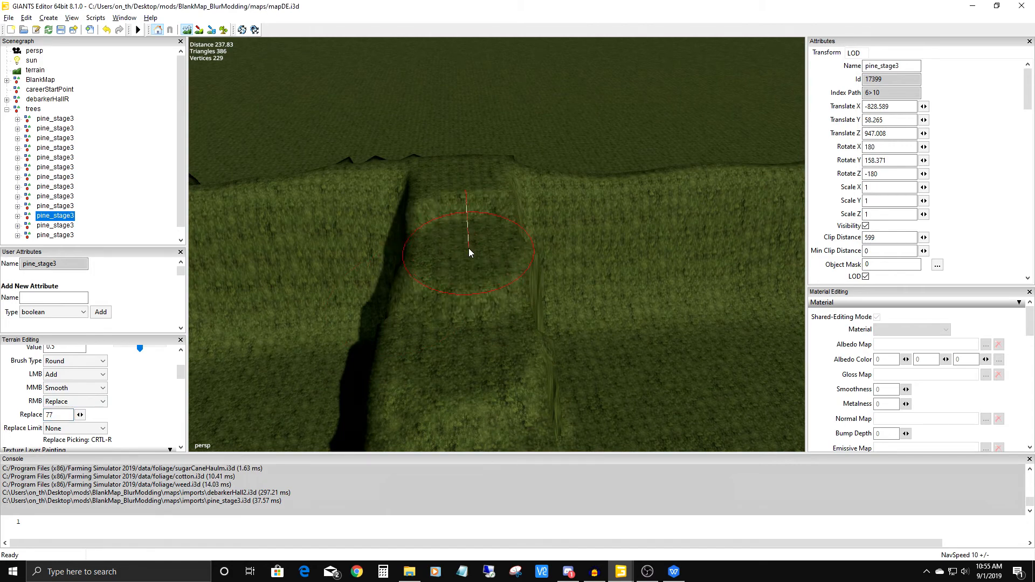
Examine the stepped ramp along its sides and from its foot up to the embankment.
{"action": "scroll", "coordinate": [499, 280], "scroll_direction": "down", "scroll_amount": 3}
{"action": "middle_click_drag", "start_coordinate": [499, 280], "coordinate": [411, 108], "text": "alt"}
{"action": "left_click_drag", "start_coordinate": [473, 142], "coordinate": [407, 135], "text": "alt"}
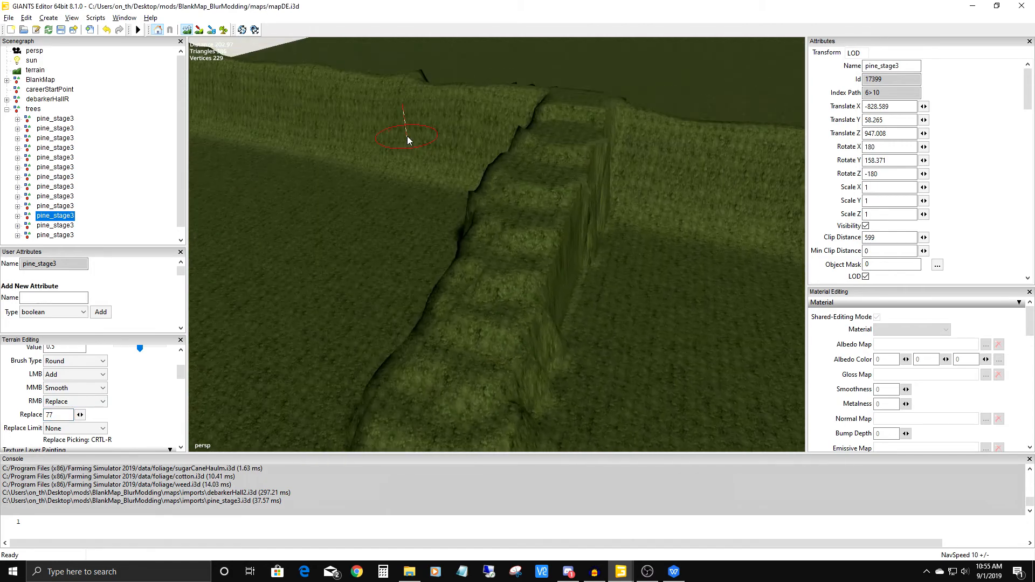
{"action": "middle_click_drag", "start_coordinate": [407, 136], "coordinate": [242, 5], "text": "alt"}
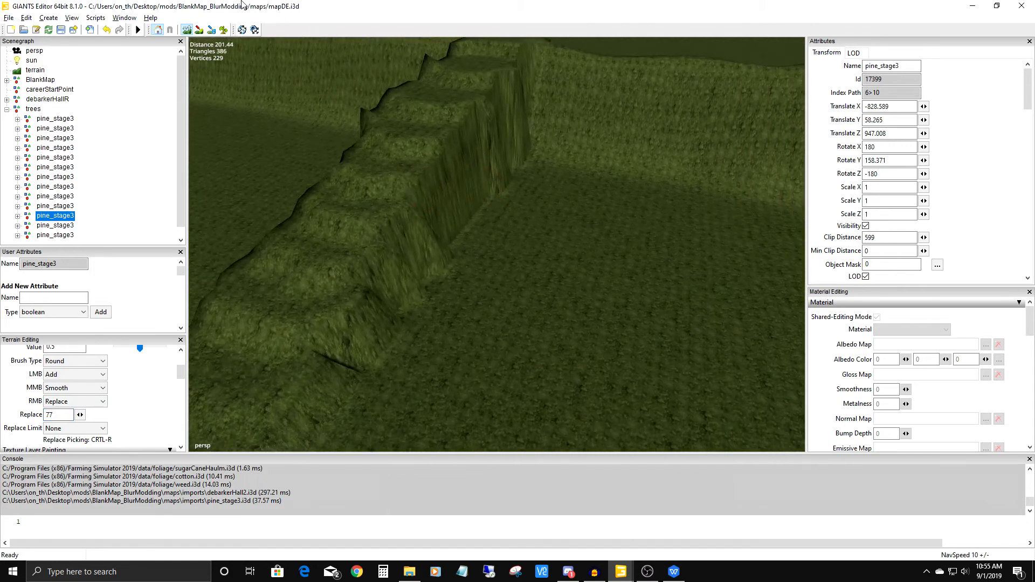
{"action": "scroll", "coordinate": [432, 302], "scroll_direction": "down", "scroll_amount": 2}
{"action": "middle_click_drag", "start_coordinate": [431, 302], "coordinate": [620, 126], "text": "alt"}
{"action": "scroll", "coordinate": [525, 279], "scroll_direction": "down", "scroll_amount": 4}
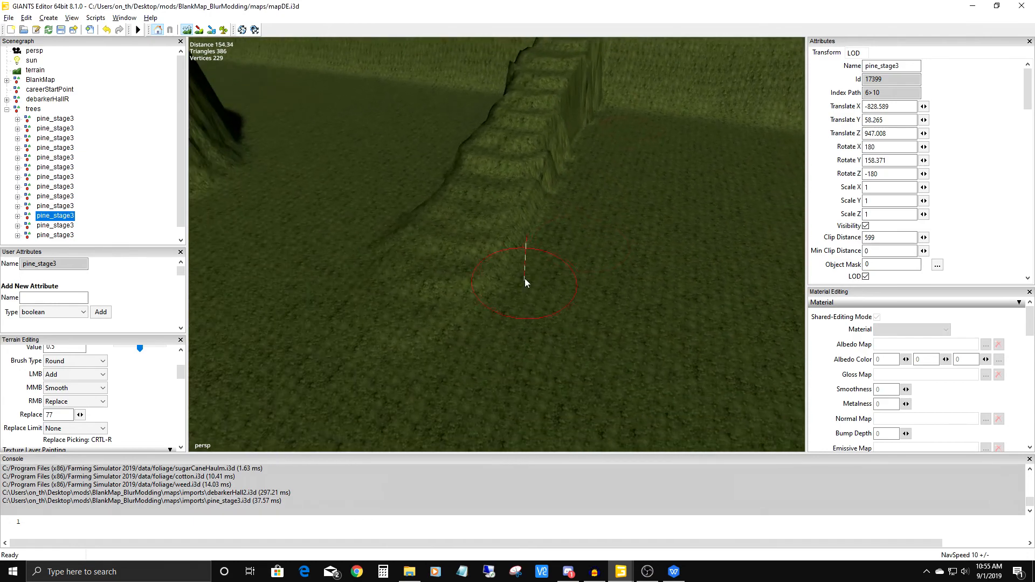
{"action": "mouse_move", "coordinate": [525, 278]}
{"action": "left_mouse_down", "text": "alt"}
{"action": "mouse_move", "coordinate": [602, 220]}
{"action": "mouse_move", "coordinate": [675, 135]}
{"action": "mouse_move", "coordinate": [518, 229]}
{"action": "mouse_move", "coordinate": [645, 238]}
{"action": "mouse_move", "coordinate": [728, 215]}
{"action": "left_mouse_up", "text": "alt"}
{"action": "left_click_drag", "start_coordinate": [517, 254], "coordinate": [548, 222], "text": "alt"}
{"action": "middle_click_drag", "start_coordinate": [547, 221], "coordinate": [499, 323], "text": "alt"}
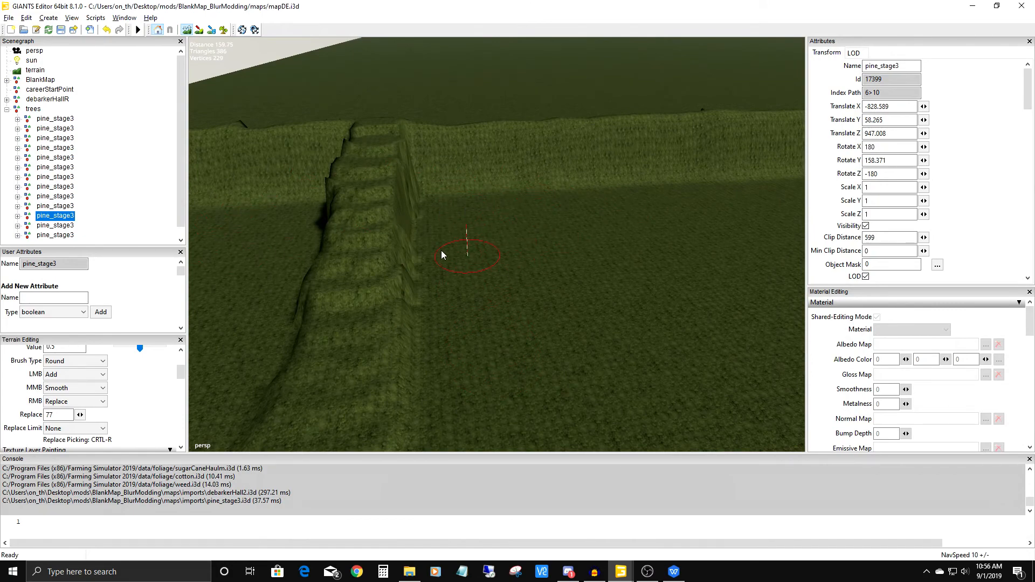
{"action": "right_click_drag", "start_coordinate": [469, 201], "coordinate": [466, 279], "text": "alt"}
{"action": "middle_click_drag", "start_coordinate": [466, 278], "coordinate": [668, 254], "text": "alt"}
{"action": "mouse_move", "coordinate": [547, 298]}
{"action": "middle_mouse_down", "text": "alt"}
{"action": "mouse_move", "coordinate": [536, 243]}
{"action": "mouse_move", "coordinate": [474, 177]}
{"action": "middle_mouse_up", "text": "alt"}
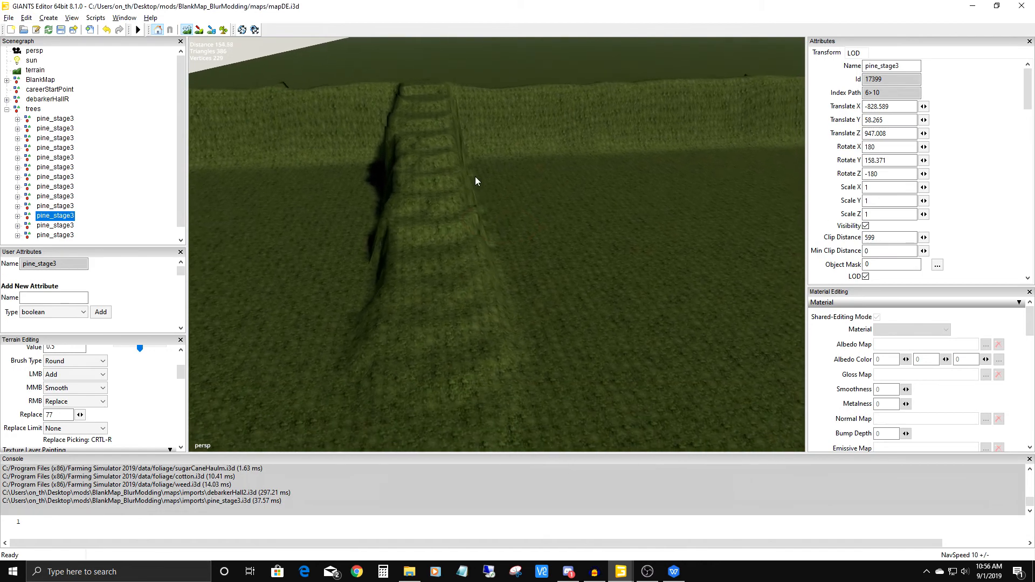
{"action": "left_click_drag", "start_coordinate": [475, 229], "coordinate": [470, 270], "text": "alt"}
{"action": "right_click_drag", "start_coordinate": [471, 270], "coordinate": [481, 124], "text": "alt"}
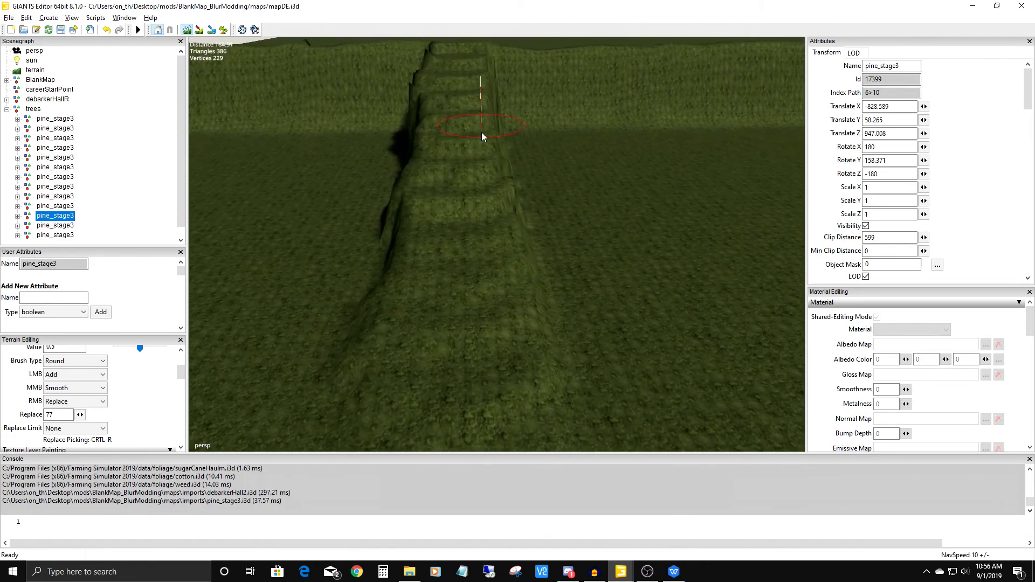
Try smoothing the lower steps of the ramp and undo the last smoothing stroke.
{"action": "right_click_drag", "start_coordinate": [488, 302], "coordinate": [490, 245], "text": "alt"}
{"action": "middle_click_drag", "start_coordinate": [489, 245], "coordinate": [516, 271], "text": "alt"}
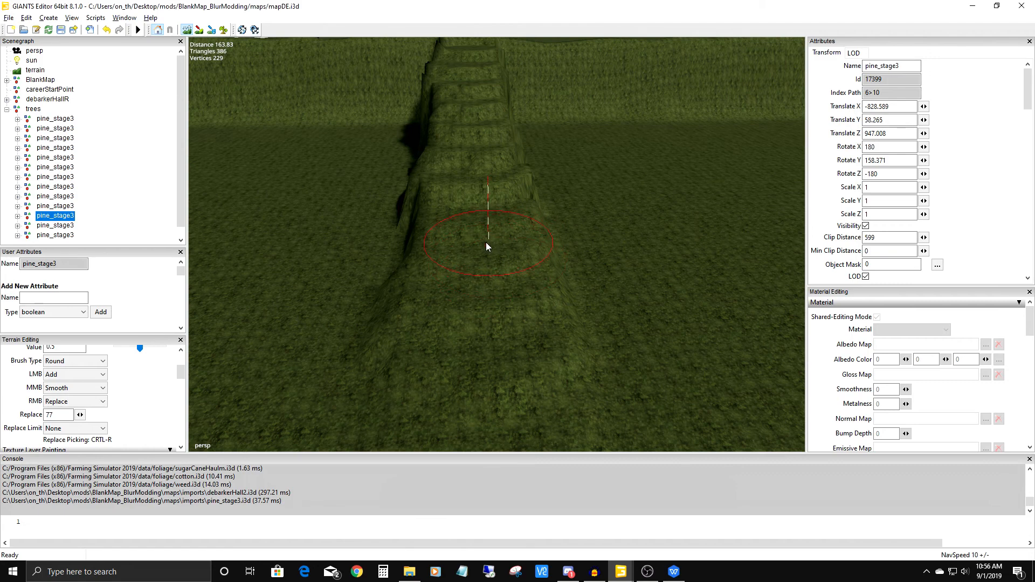
{"action": "middle_click_drag", "start_coordinate": [481, 267], "coordinate": [480, 221], "text": "alt"}
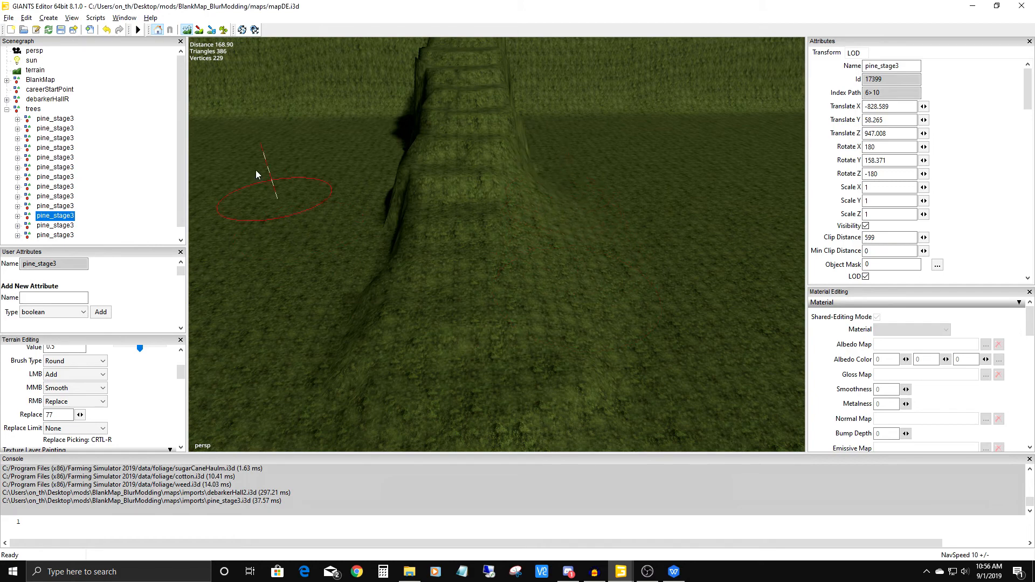
{"action": "left_click", "coordinate": [108, 31]}
Shrink the brush and smooth the ramp's steps into an even slope from its foot upward.
{"action": "scroll", "coordinate": [485, 243], "scroll_direction": "down", "scroll_amount": 5}
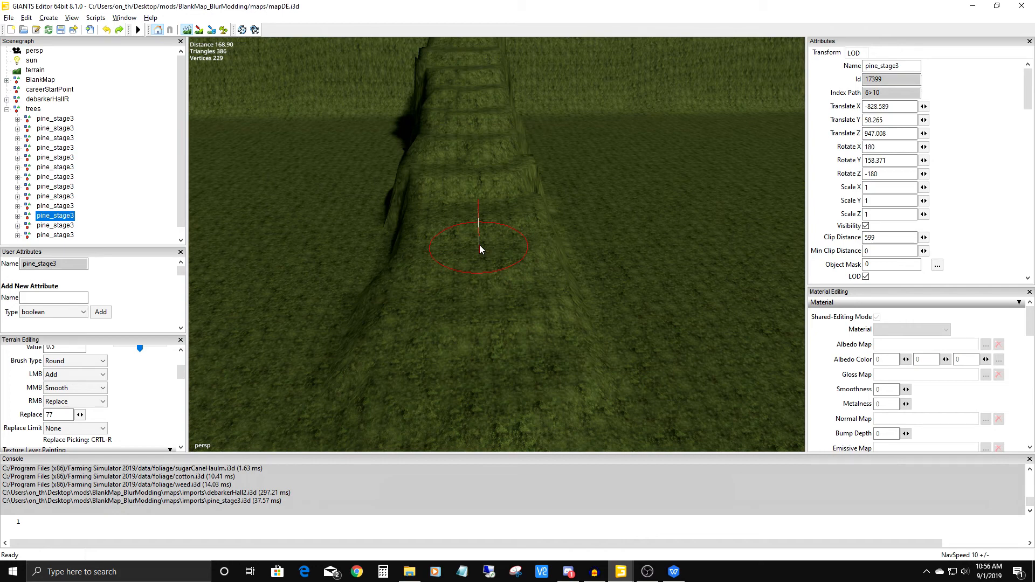
{"action": "middle_click_drag", "start_coordinate": [491, 358], "coordinate": [493, 281], "text": "alt"}
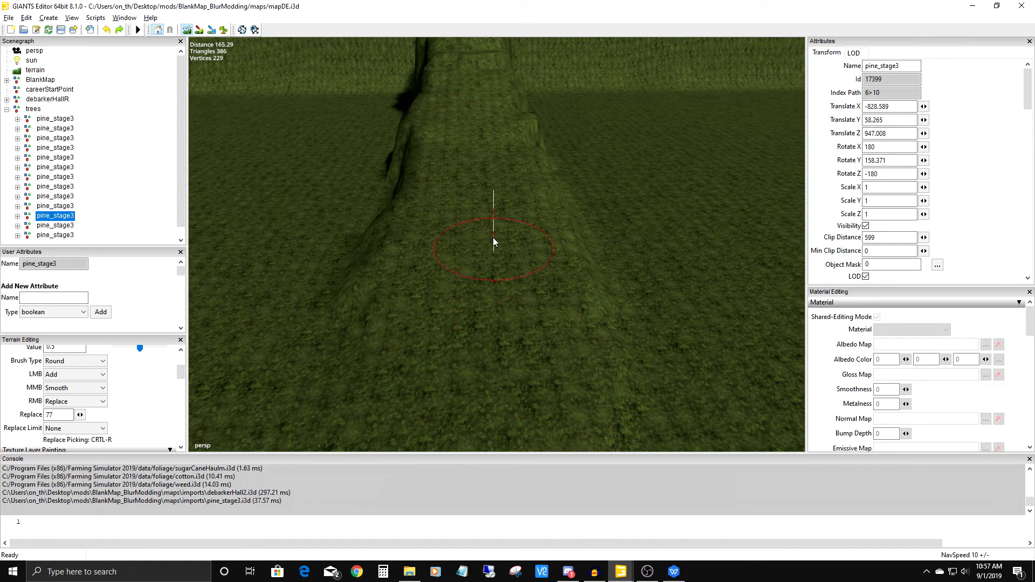
{"action": "middle_click_drag", "start_coordinate": [481, 125], "coordinate": [495, 332], "text": "alt"}
{"action": "scroll", "coordinate": [504, 176], "scroll_direction": "up", "scroll_amount": 3}
{"action": "middle_click_drag", "start_coordinate": [503, 176], "coordinate": [538, 224], "text": "alt"}
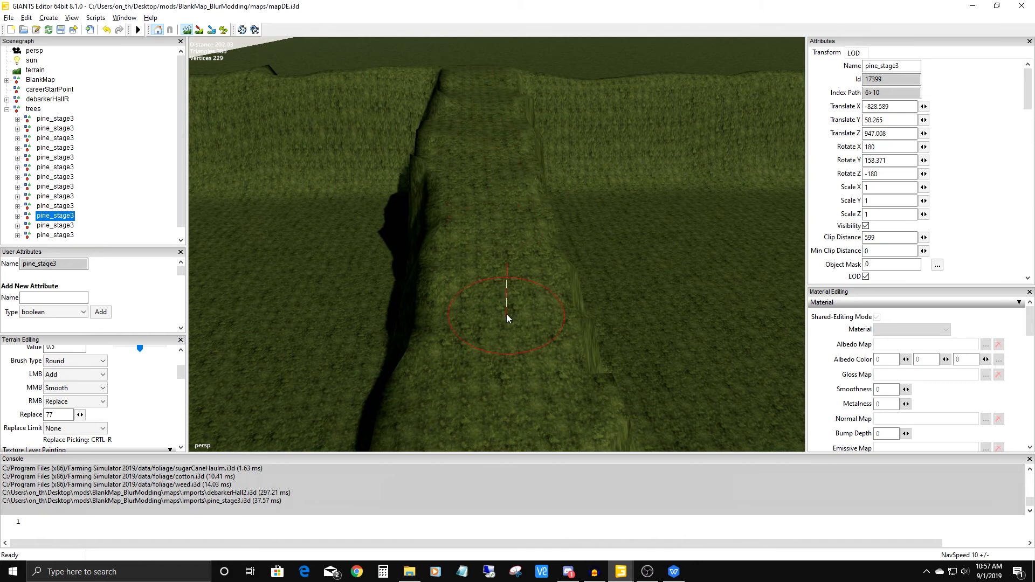
Smooth the ramp's upper section until it blends into the top of the embankment.
{"action": "mouse_move", "coordinate": [507, 379]}
{"action": "middle_mouse_down", "text": "alt"}
{"action": "mouse_move", "coordinate": [493, 316]}
{"action": "mouse_move", "coordinate": [441, 315]}
{"action": "middle_mouse_up", "text": "alt"}
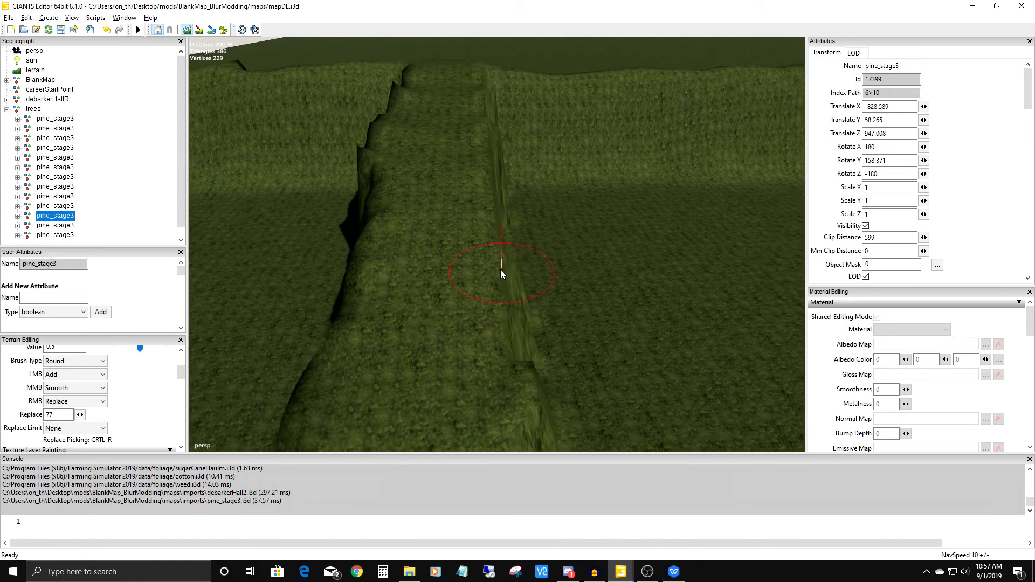
{"action": "mouse_move", "coordinate": [491, 281]}
{"action": "middle_mouse_down", "text": "alt"}
{"action": "mouse_move", "coordinate": [538, 363]}
{"action": "mouse_move", "coordinate": [548, 245]}
{"action": "mouse_move", "coordinate": [414, 265]}
{"action": "mouse_move", "coordinate": [437, 259]}
{"action": "middle_mouse_up", "text": "alt"}
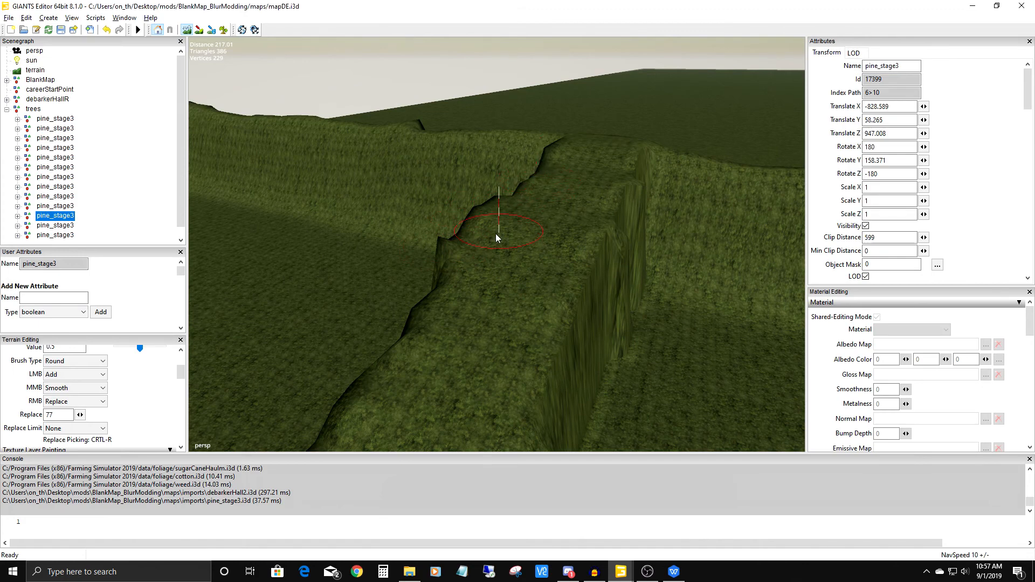
{"action": "mouse_move", "coordinate": [432, 289]}
{"action": "left_mouse_down", "text": "alt"}
{"action": "mouse_move", "coordinate": [489, 288]}
{"action": "mouse_move", "coordinate": [432, 259]}
{"action": "mouse_move", "coordinate": [493, 216]}
{"action": "mouse_move", "coordinate": [501, 98]}
{"action": "mouse_move", "coordinate": [465, 204]}
{"action": "mouse_move", "coordinate": [330, 129]}
{"action": "mouse_move", "coordinate": [398, 83]}
{"action": "mouse_move", "coordinate": [445, 209]}
{"action": "mouse_move", "coordinate": [601, 171]}
{"action": "mouse_move", "coordinate": [434, 301]}
{"action": "left_mouse_up", "text": "alt"}
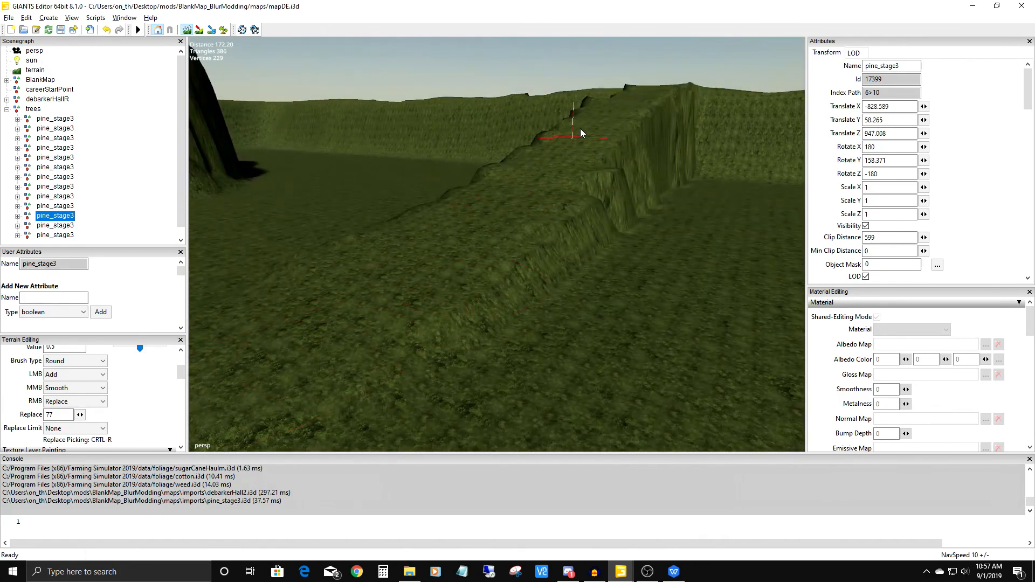
{"action": "mouse_move", "coordinate": [611, 115]}
{"action": "left_mouse_down", "text": "alt"}
{"action": "mouse_move", "coordinate": [481, 222]}
{"action": "mouse_move", "coordinate": [472, 257]}
{"action": "mouse_move", "coordinate": [481, 237]}
{"action": "mouse_move", "coordinate": [580, 254]}
{"action": "left_mouse_up", "text": "alt"}
{"action": "left_click_drag", "start_coordinate": [422, 318], "coordinate": [587, 305], "text": "alt"}
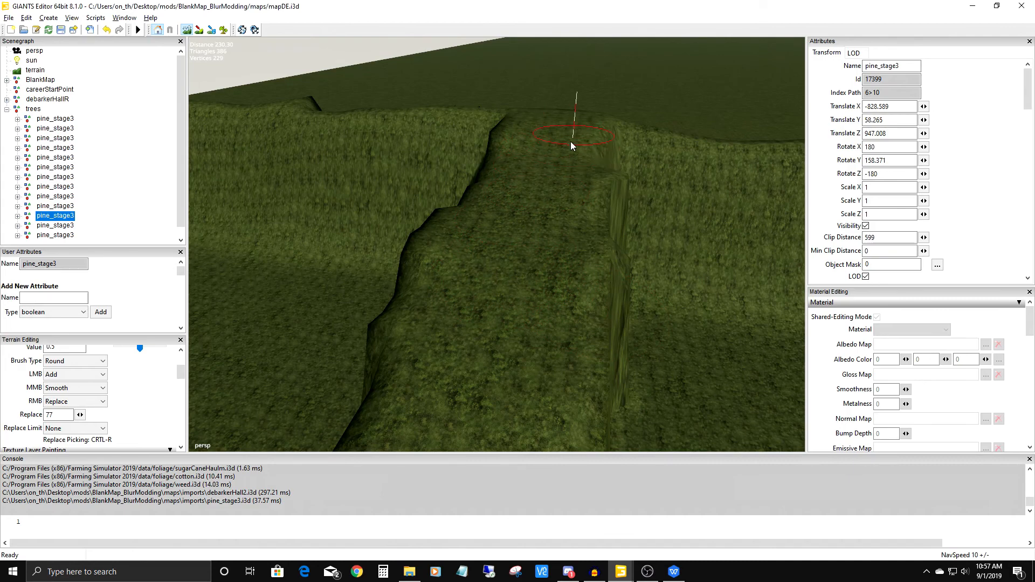
{"action": "middle_click_drag", "start_coordinate": [559, 237], "coordinate": [358, 391], "text": "alt"}
{"action": "mouse_move", "coordinate": [358, 391]}
{"action": "left_mouse_down", "text": "alt"}
{"action": "mouse_move", "coordinate": [484, 263]}
{"action": "mouse_move", "coordinate": [584, 324]}
{"action": "mouse_move", "coordinate": [526, 332]}
{"action": "mouse_move", "coordinate": [622, 282]}
{"action": "mouse_move", "coordinate": [562, 306]}
{"action": "mouse_move", "coordinate": [566, 360]}
{"action": "left_mouse_up", "text": "alt"}
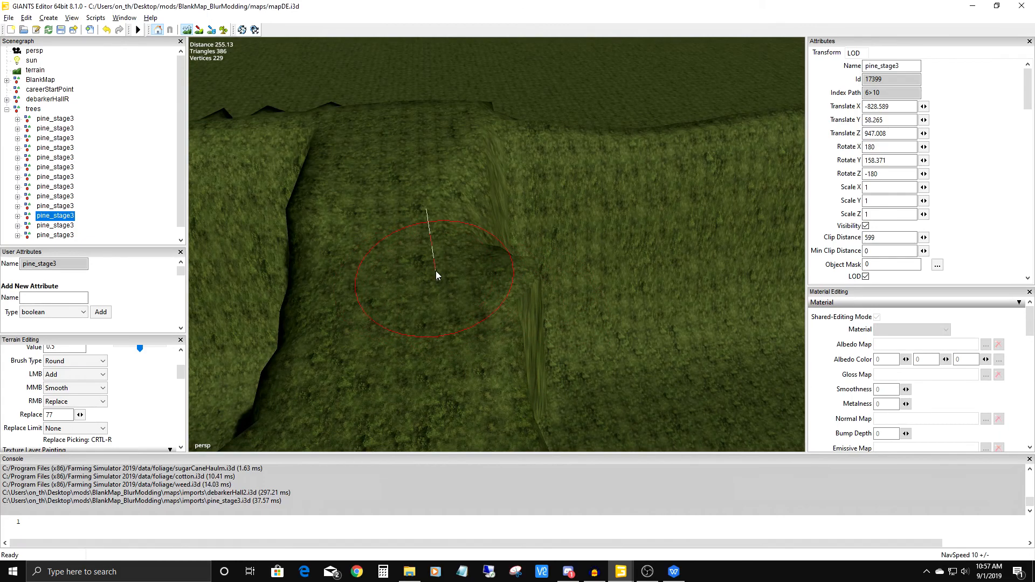
{"action": "mouse_move", "coordinate": [461, 281]}
{"action": "left_mouse_down"}
{"action": "mouse_move", "coordinate": [476, 272]}
{"action": "mouse_move", "coordinate": [467, 272]}
{"action": "mouse_move", "coordinate": [467, 287]}
{"action": "left_mouse_up"}
{"action": "mouse_move", "coordinate": [467, 284]}
{"action": "middle_mouse_down"}
{"action": "mouse_move", "coordinate": [479, 309]}
{"action": "mouse_move", "coordinate": [433, 273]}
{"action": "middle_mouse_up"}
{"action": "mouse_move", "coordinate": [433, 272]}
{"action": "left_mouse_down", "text": "alt"}
{"action": "mouse_move", "coordinate": [424, 201]}
{"action": "mouse_move", "coordinate": [442, 92]}
{"action": "mouse_move", "coordinate": [460, 161]}
{"action": "mouse_move", "coordinate": [487, 173]}
{"action": "mouse_move", "coordinate": [431, 387]}
{"action": "mouse_move", "coordinate": [476, 324]}
{"action": "mouse_move", "coordinate": [555, 301]}
{"action": "mouse_move", "coordinate": [383, 289]}
{"action": "mouse_move", "coordinate": [454, 280]}
{"action": "mouse_move", "coordinate": [405, 281]}
{"action": "mouse_move", "coordinate": [506, 327]}
{"action": "mouse_move", "coordinate": [590, 319]}
{"action": "mouse_move", "coordinate": [472, 319]}
{"action": "left_mouse_up", "text": "alt"}
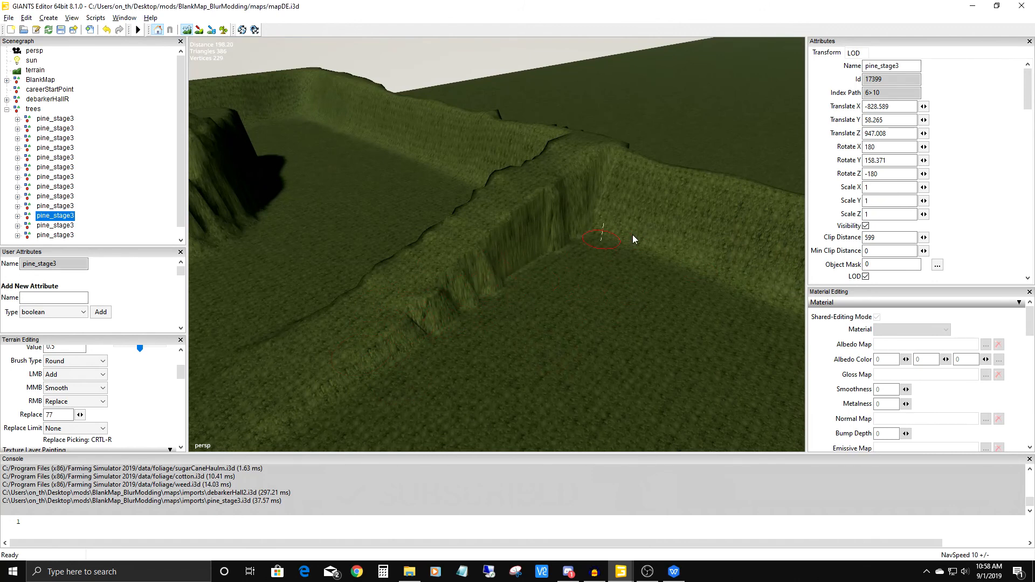
Smooth the ramp's edge near the embankment with a much smaller brush, then enlarge the brush again.
{"action": "mouse_move", "coordinate": [475, 301]}
{"action": "left_mouse_down", "text": "alt"}
{"action": "mouse_move", "coordinate": [428, 301]}
{"action": "mouse_move", "coordinate": [441, 275]}
{"action": "mouse_move", "coordinate": [571, 247]}
{"action": "mouse_move", "coordinate": [474, 397]}
{"action": "mouse_move", "coordinate": [526, 215]}
{"action": "mouse_move", "coordinate": [557, 333]}
{"action": "mouse_move", "coordinate": [550, 301]}
{"action": "mouse_move", "coordinate": [657, 261]}
{"action": "mouse_move", "coordinate": [598, 302]}
{"action": "mouse_move", "coordinate": [610, 244]}
{"action": "left_mouse_up", "text": "alt"}
{"action": "left_click_drag", "start_coordinate": [606, 282], "coordinate": [571, 309], "text": "alt"}
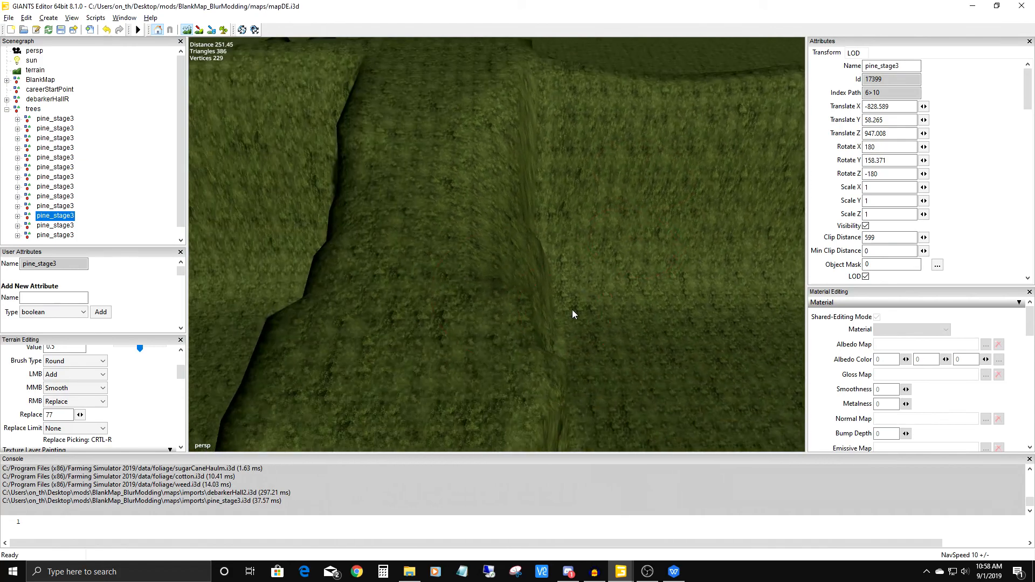
{"action": "scroll", "coordinate": [517, 265], "scroll_direction": "down", "scroll_amount": 6}
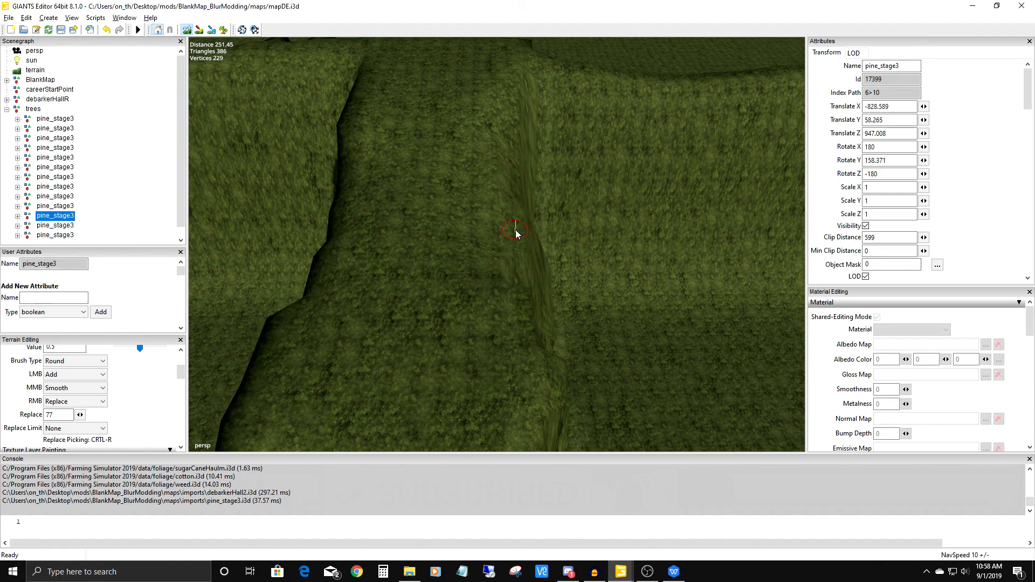
{"action": "mouse_move", "coordinate": [512, 272]}
{"action": "right_mouse_down"}
{"action": "mouse_move", "coordinate": [483, 280]}
{"action": "mouse_move", "coordinate": [533, 187]}
{"action": "mouse_move", "coordinate": [548, 120]}
{"action": "mouse_move", "coordinate": [473, 208]}
{"action": "right_mouse_up"}
{"action": "left_click_drag", "start_coordinate": [477, 154], "coordinate": [513, 234]}
{"action": "scroll", "coordinate": [416, 238], "scroll_direction": "up", "scroll_amount": 3}
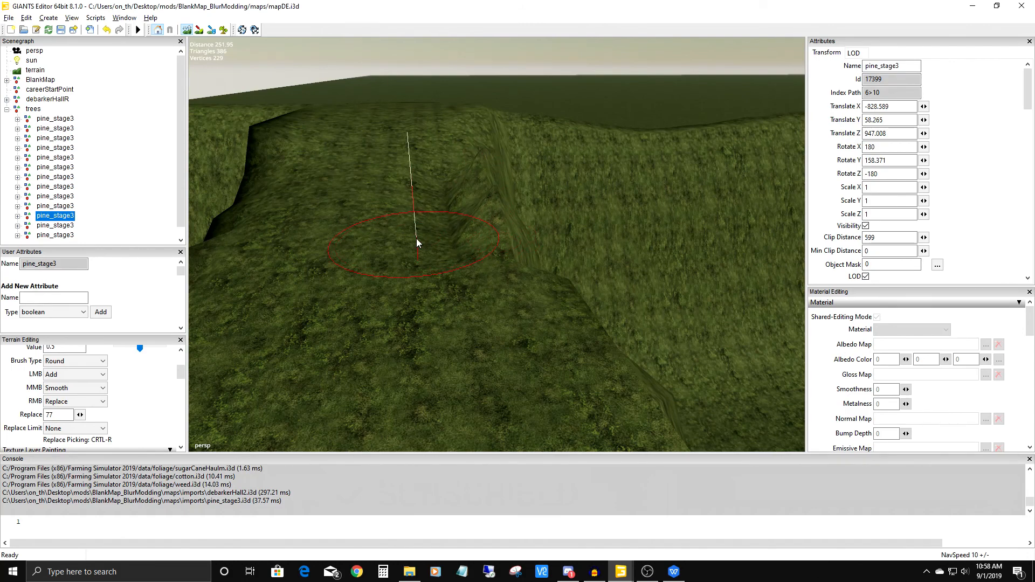
{"action": "mouse_move", "coordinate": [413, 234]}
{"action": "middle_mouse_down"}
{"action": "mouse_move", "coordinate": [423, 179]}
{"action": "mouse_move", "coordinate": [413, 202]}
{"action": "mouse_move", "coordinate": [445, 138]}
{"action": "mouse_move", "coordinate": [436, 156]}
{"action": "mouse_move", "coordinate": [522, 234]}
{"action": "middle_mouse_up"}
Survey the finished ramp, the debarker hall area, the low mound and the rocky hill across the map.
{"action": "scroll", "coordinate": [422, 185], "scroll_direction": "down", "scroll_amount": 2}
{"action": "scroll", "coordinate": [475, 162], "scroll_direction": "down", "scroll_amount": 3}
{"action": "mouse_move", "coordinate": [522, 234]}
{"action": "left_mouse_down", "text": "alt"}
{"action": "mouse_move", "coordinate": [442, 267]}
{"action": "mouse_move", "coordinate": [496, 137]}
{"action": "mouse_move", "coordinate": [395, 210]}
{"action": "mouse_move", "coordinate": [445, 245]}
{"action": "mouse_move", "coordinate": [403, 241]}
{"action": "mouse_move", "coordinate": [423, 250]}
{"action": "left_mouse_up", "text": "alt"}
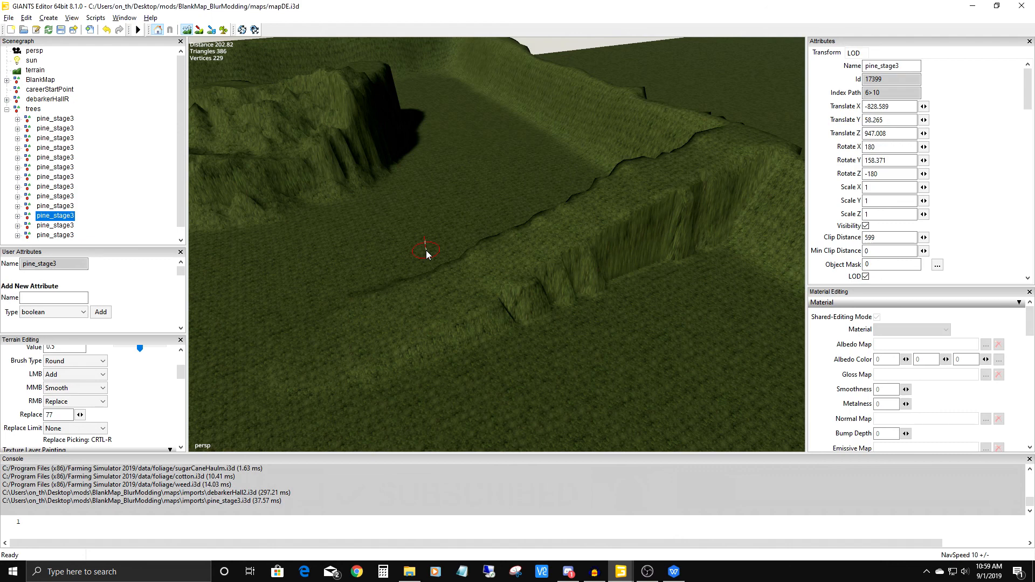
{"action": "left_click_drag", "start_coordinate": [532, 257], "coordinate": [548, 335], "text": "alt"}
{"action": "scroll", "coordinate": [633, 406], "scroll_direction": "up", "scroll_amount": 3}
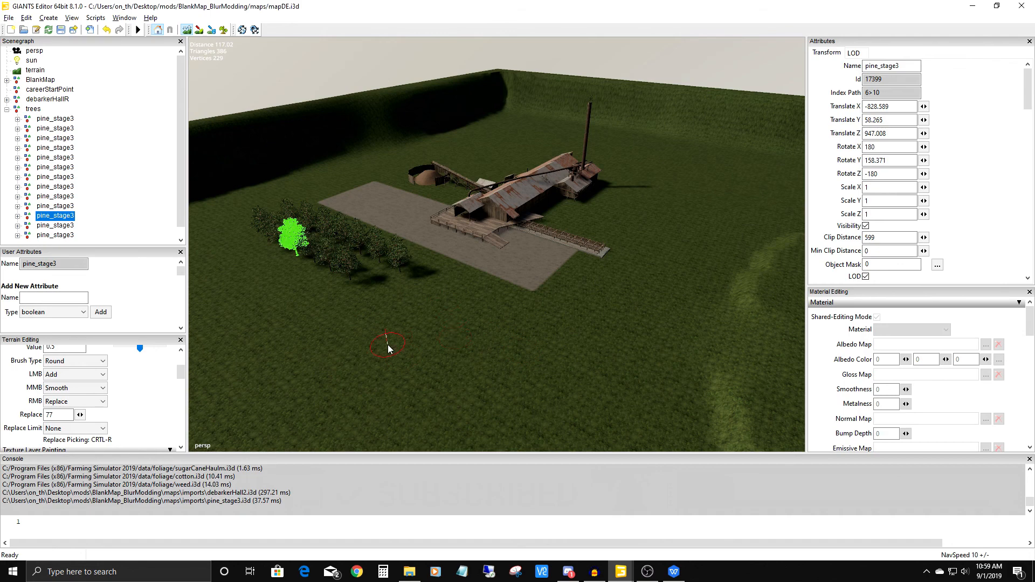
{"action": "left_click_drag", "start_coordinate": [405, 353], "coordinate": [568, 347], "text": "alt"}
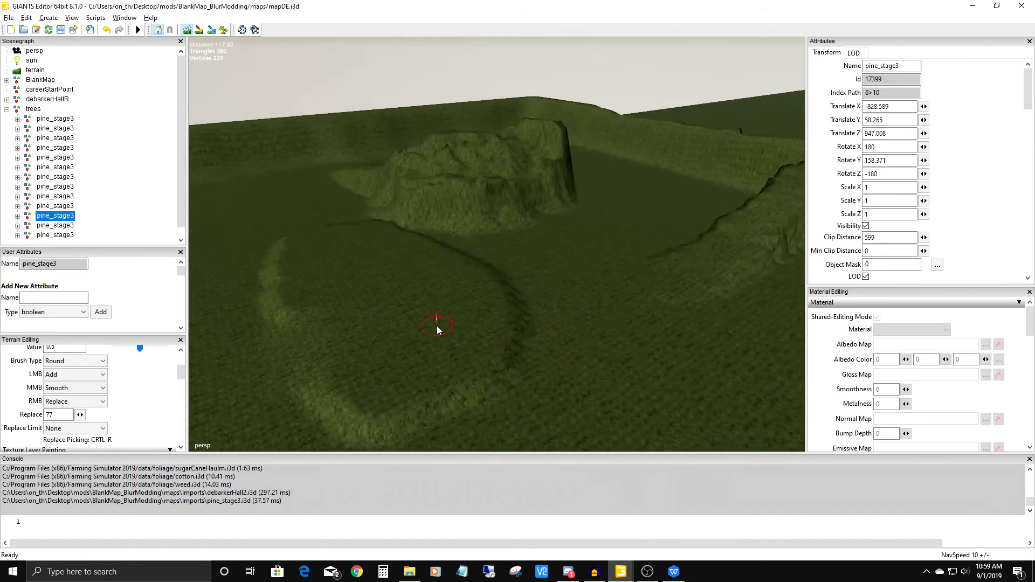
{"action": "mouse_move", "coordinate": [437, 330]}
{"action": "left_mouse_down", "text": "alt"}
{"action": "mouse_move", "coordinate": [499, 335]}
{"action": "mouse_move", "coordinate": [473, 289]}
{"action": "mouse_move", "coordinate": [503, 312]}
{"action": "mouse_move", "coordinate": [462, 303]}
{"action": "left_mouse_up", "text": "alt"}
{"action": "left_click_drag", "start_coordinate": [462, 303], "coordinate": [453, 329], "text": "alt"}
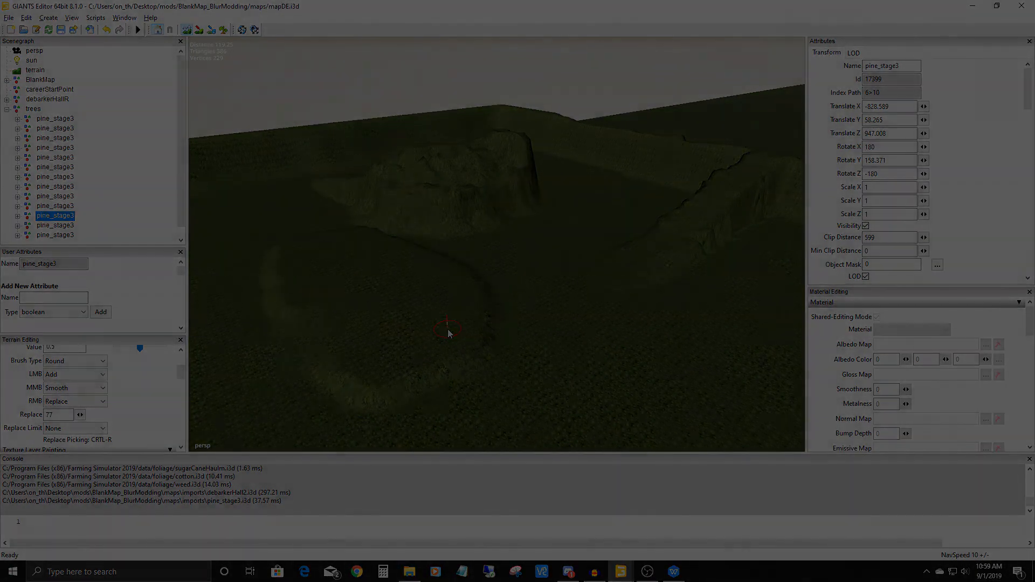